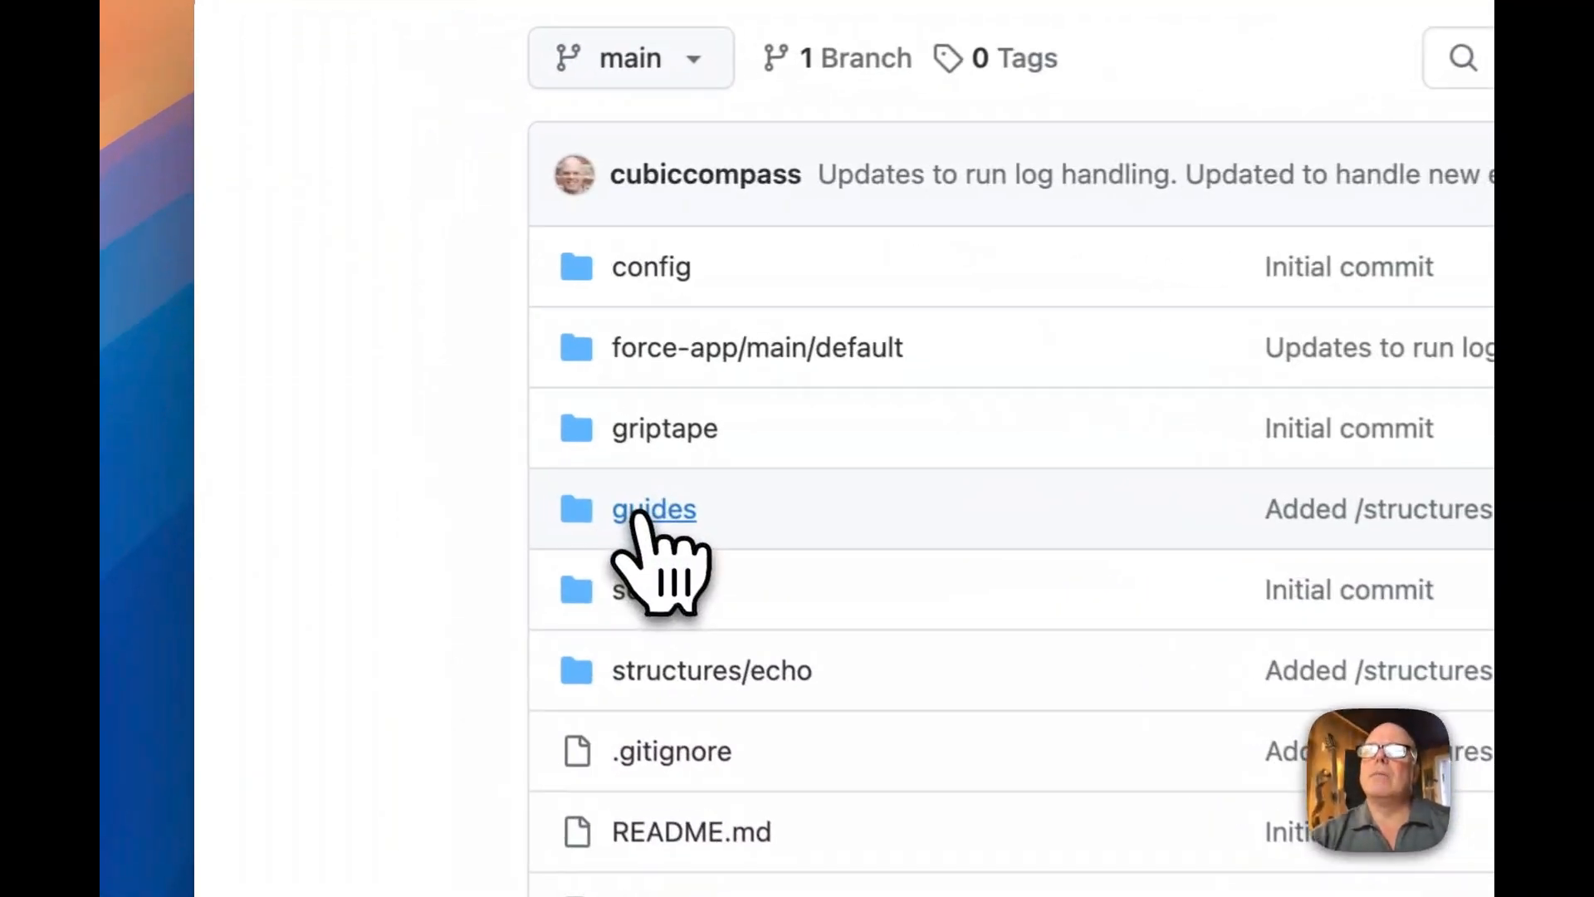
Open the guides folder of the Griptape Salesforce repository
left_click(374, 309)
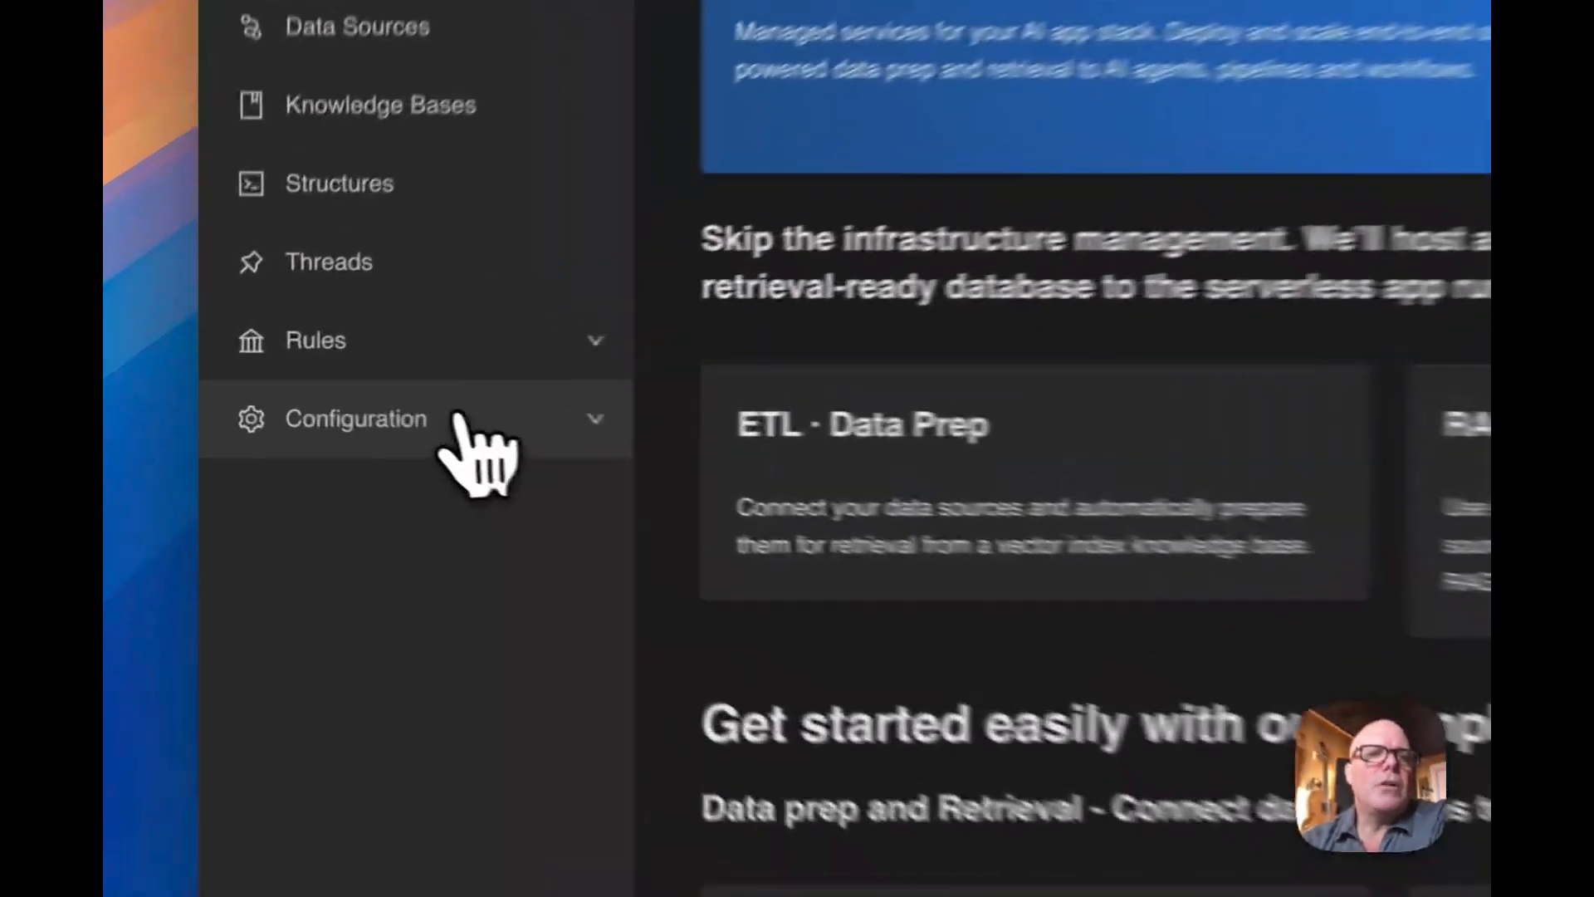
In Griptape Cloud, start creating a new API key and name it Salesforce Integration
left_click(305, 396)
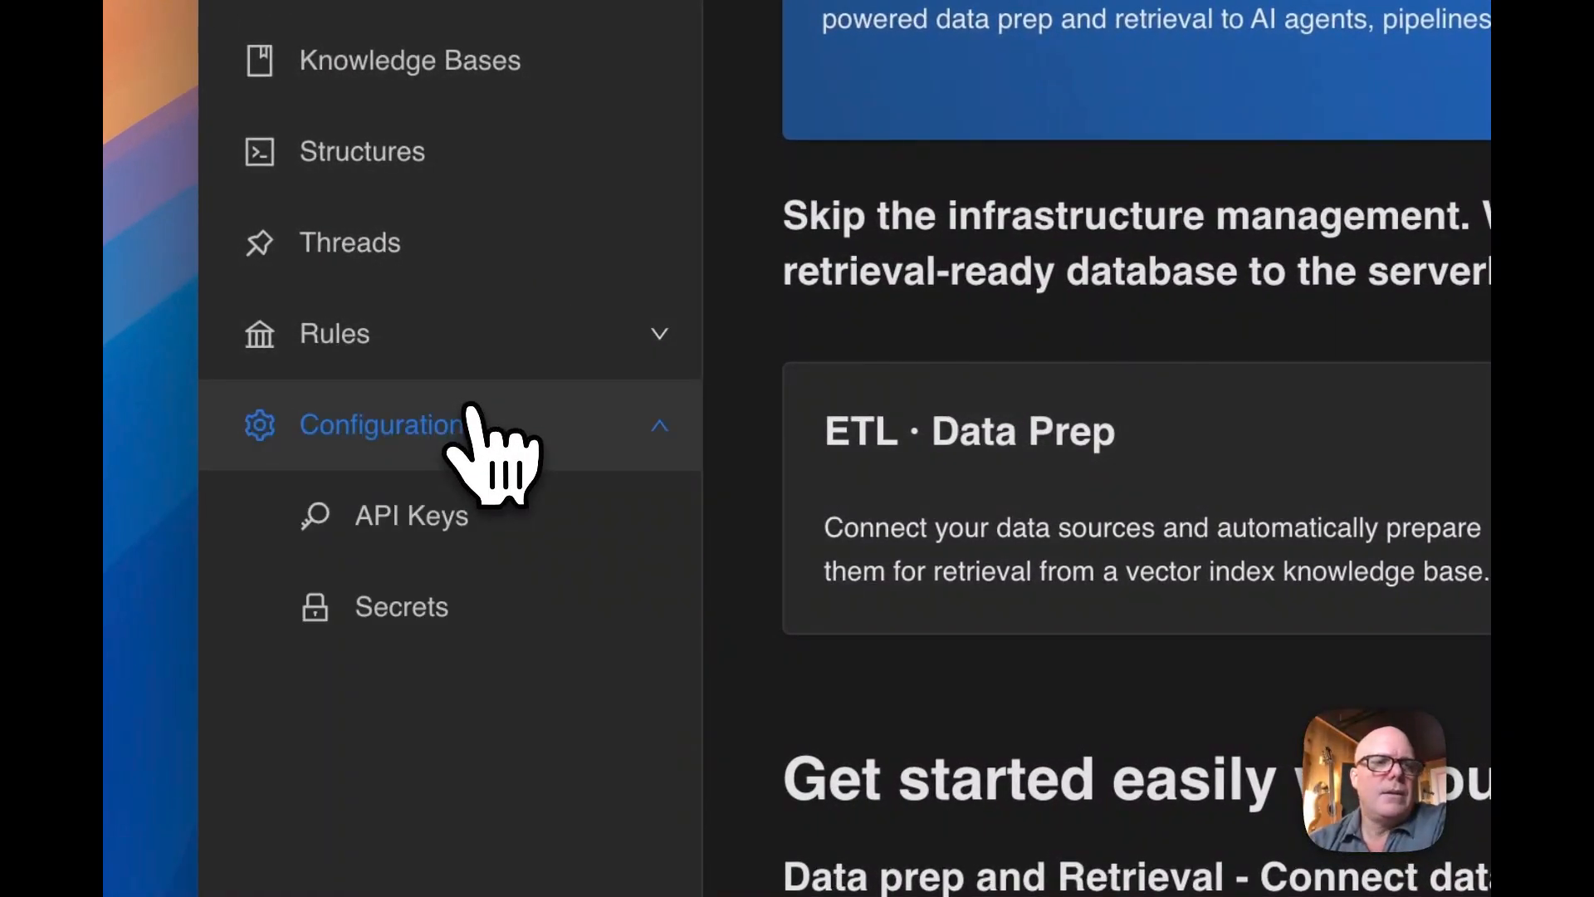
left_click(437, 541)
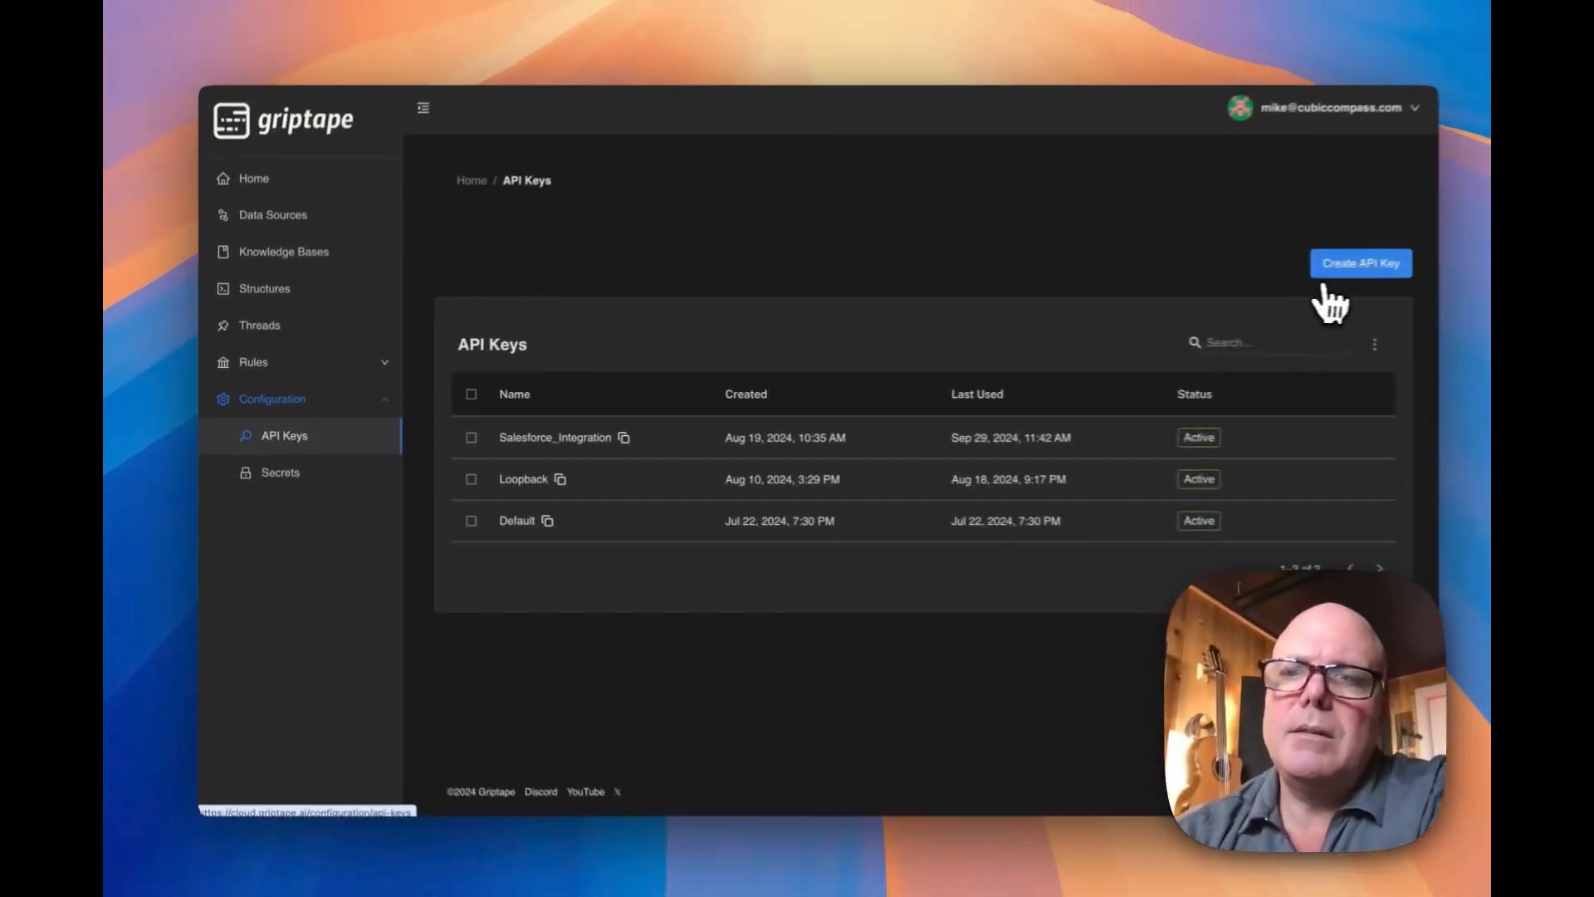
left_click(1333, 262)
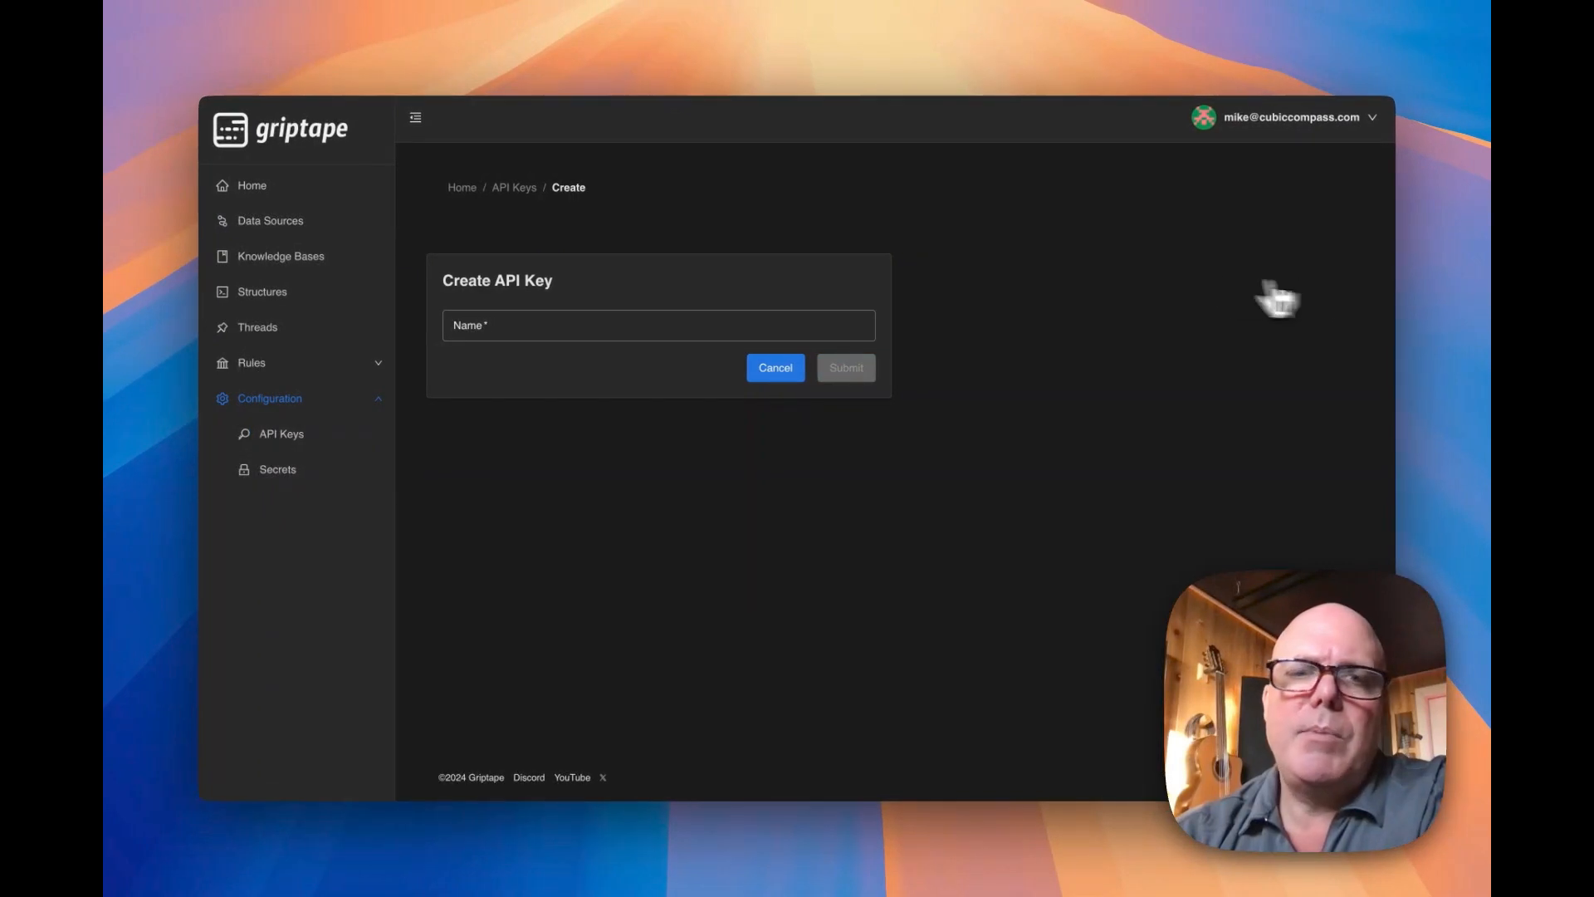
left_click(745, 324)
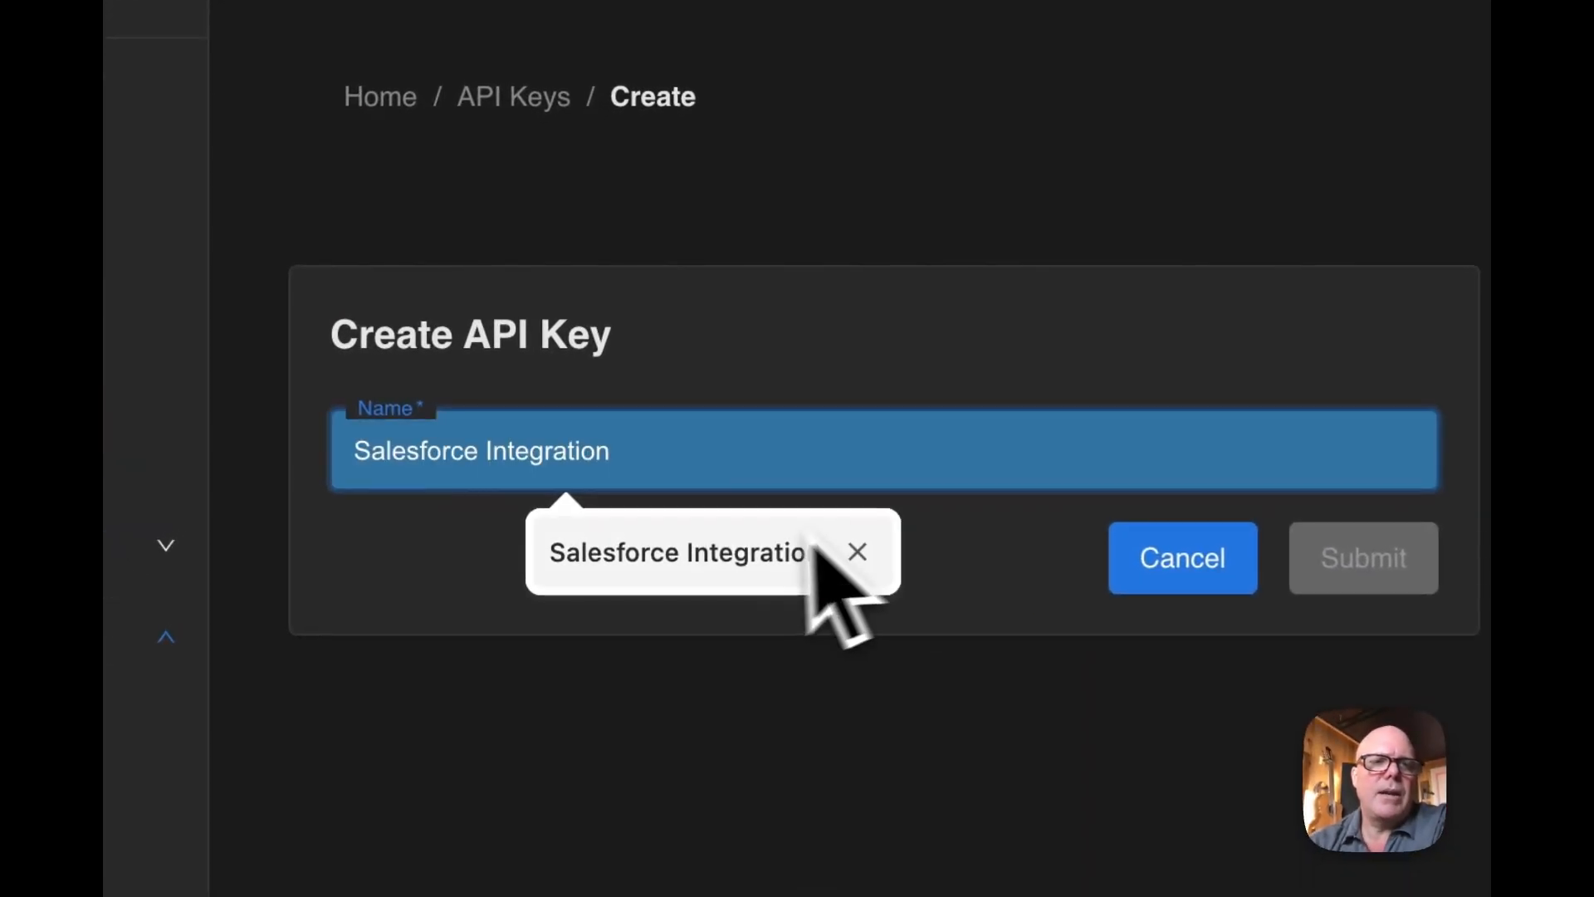
left_click(712, 548)
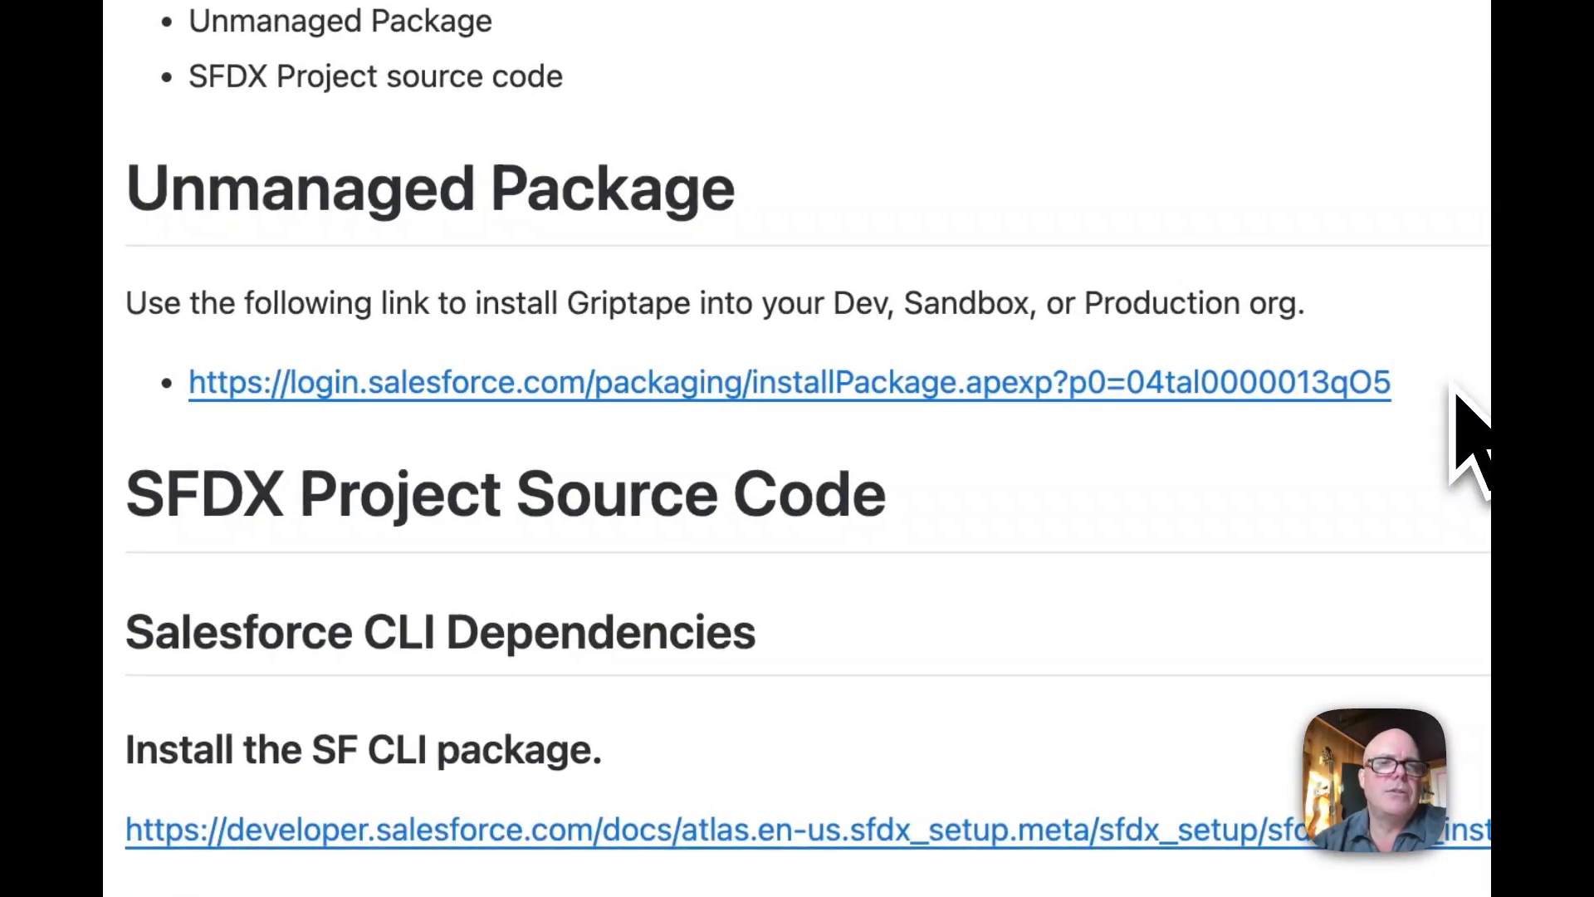
In the GitHub repository's README, select the Salesforce installation link for the unmanaged package
left_click_drag(1451, 386, 196, 387)
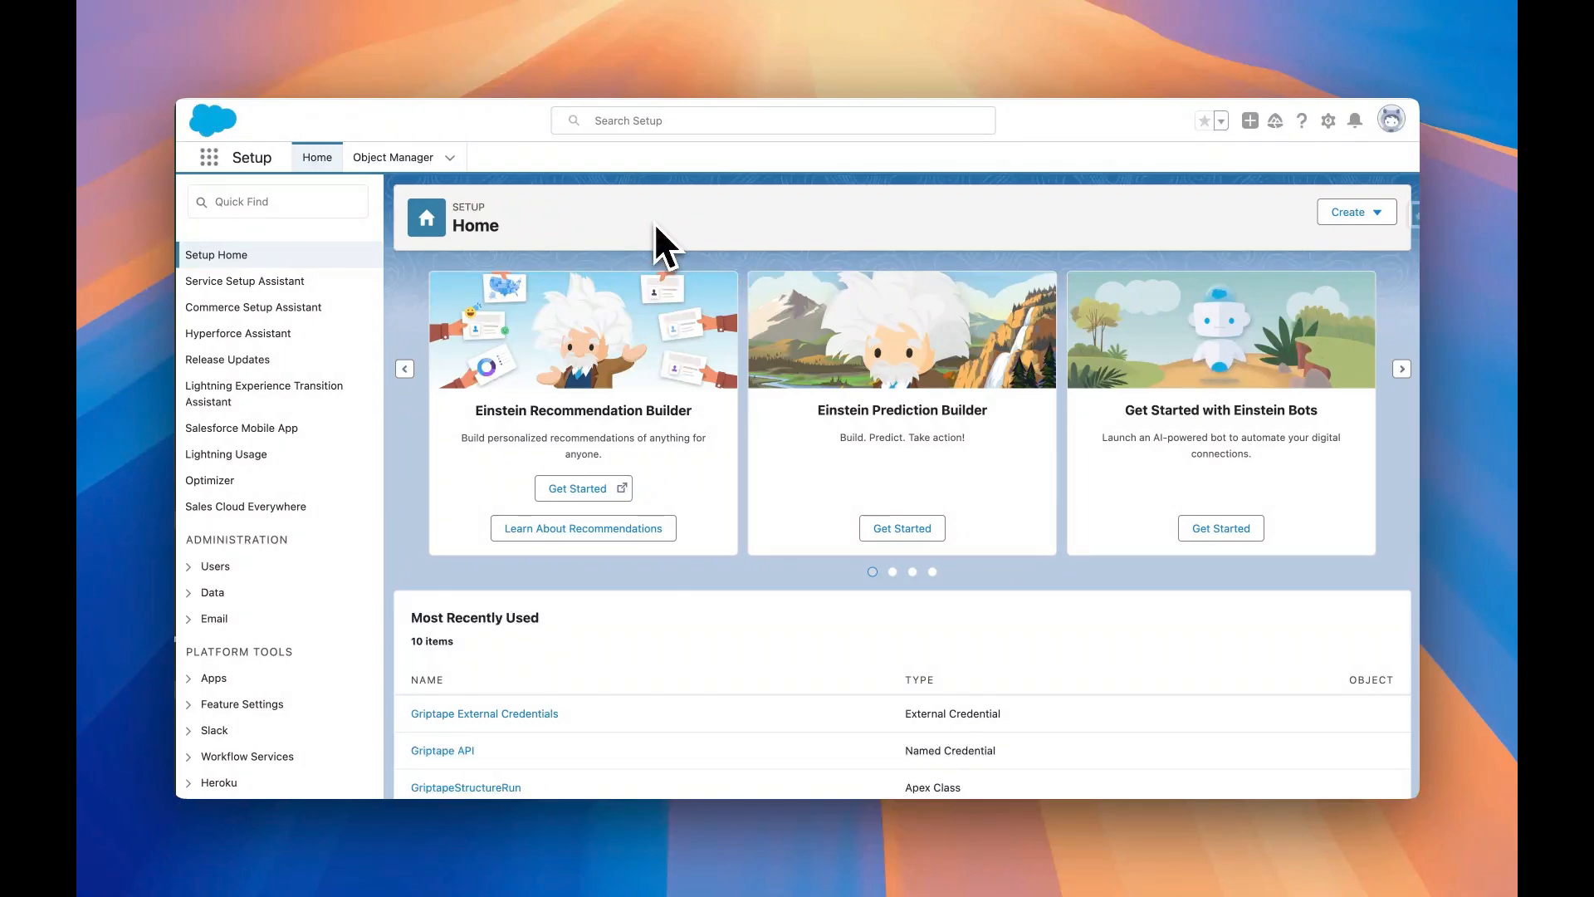
In Salesforce Setup, find Named Credentials and open the external credential Griptape External Credentials
left_click(338, 201)
type("N")
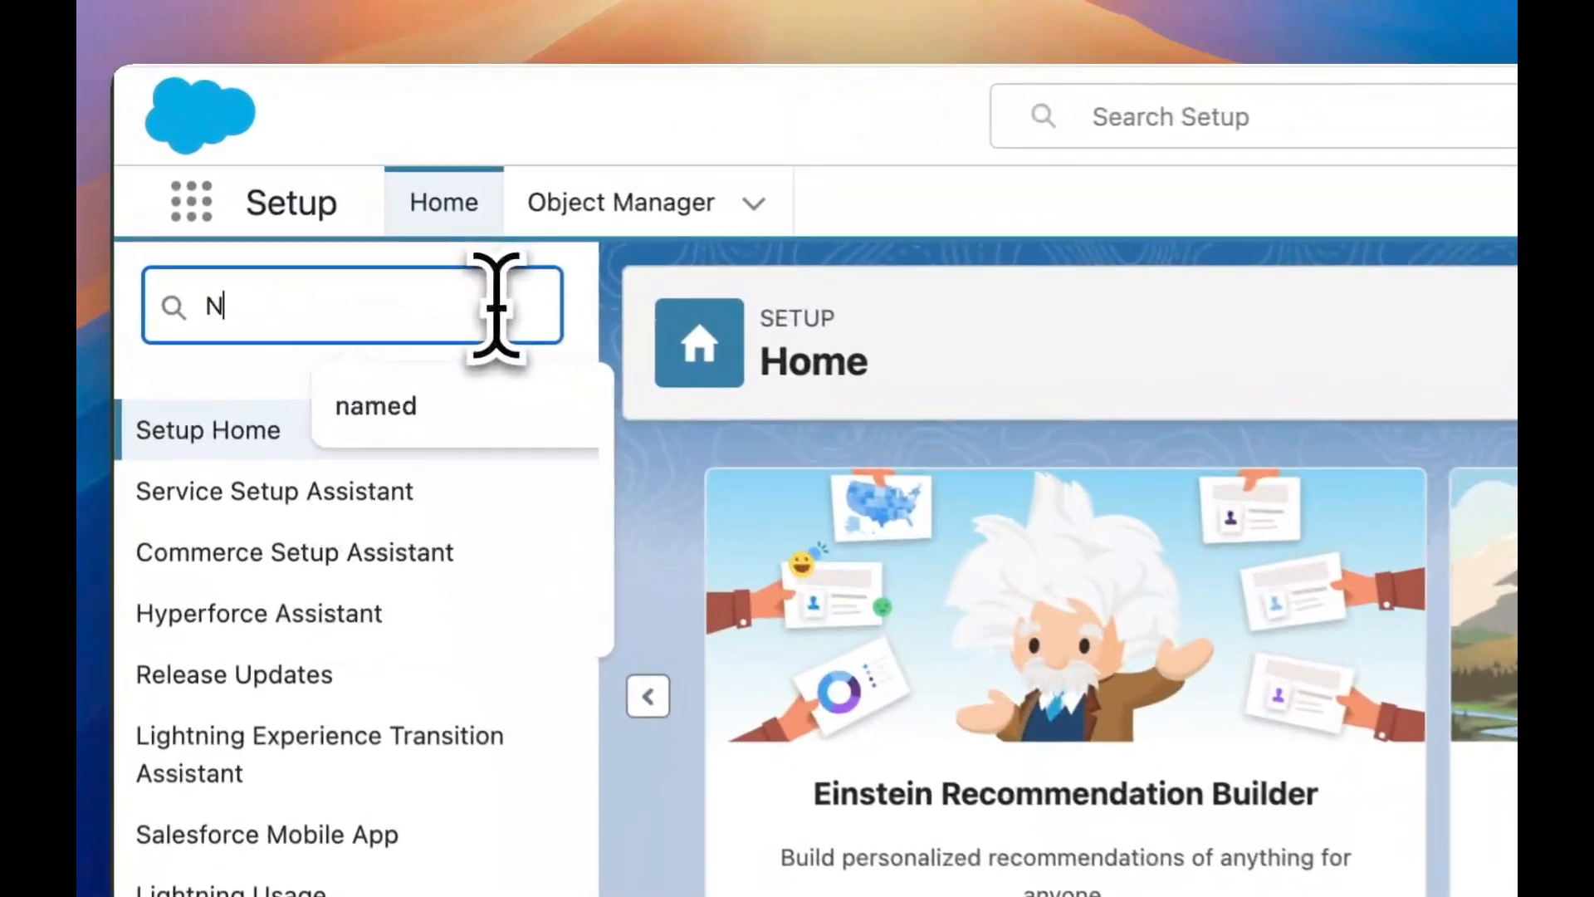
type("amed crede")
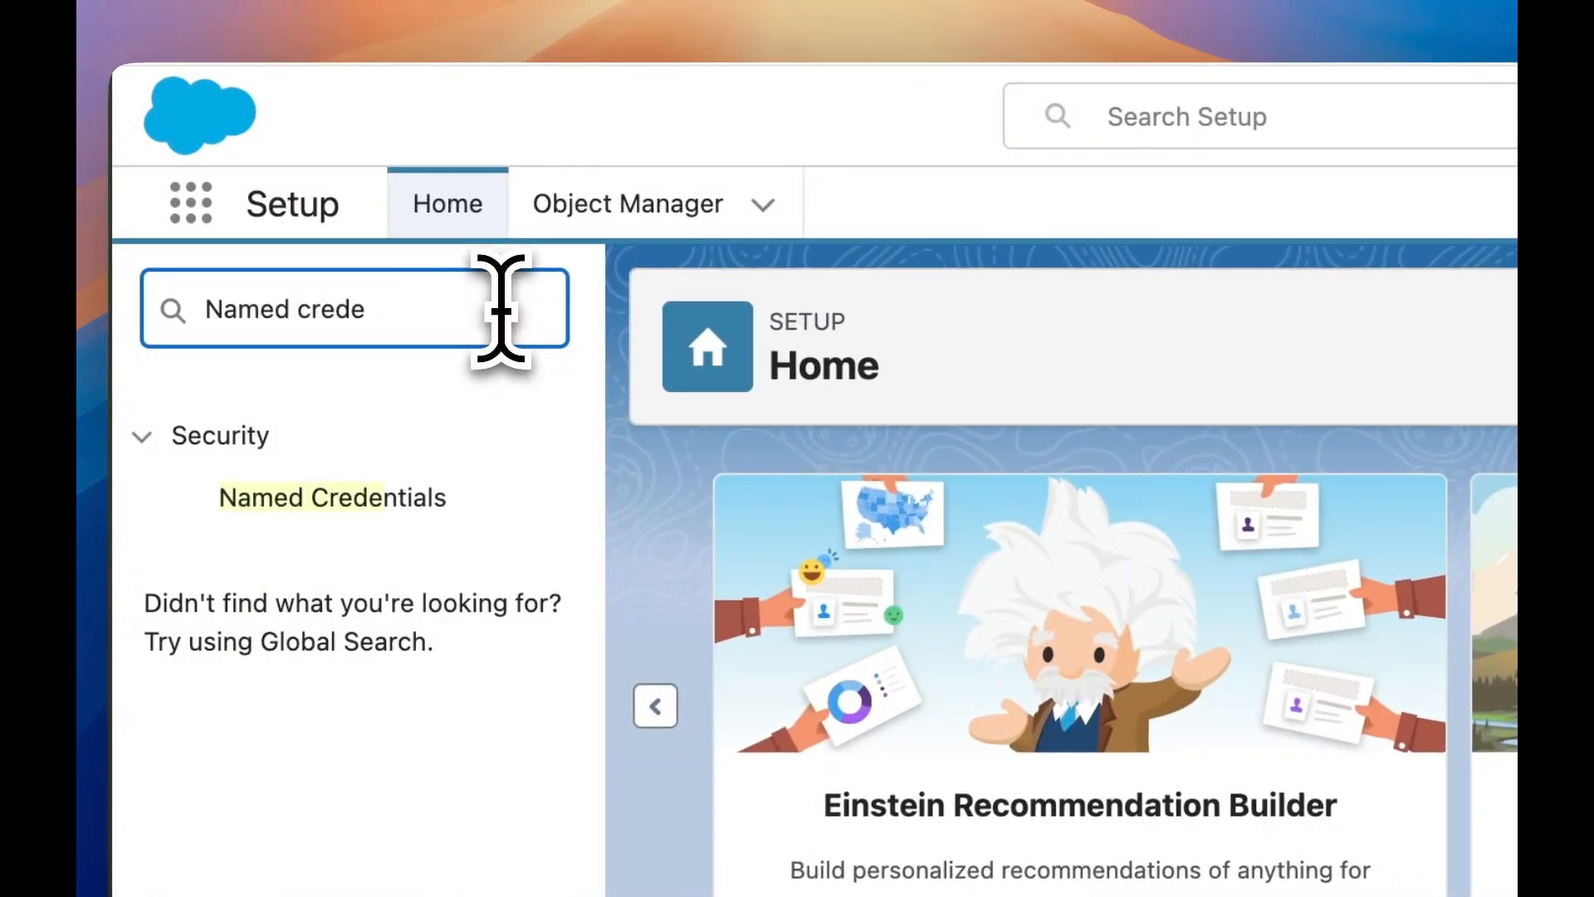
left_click(390, 495)
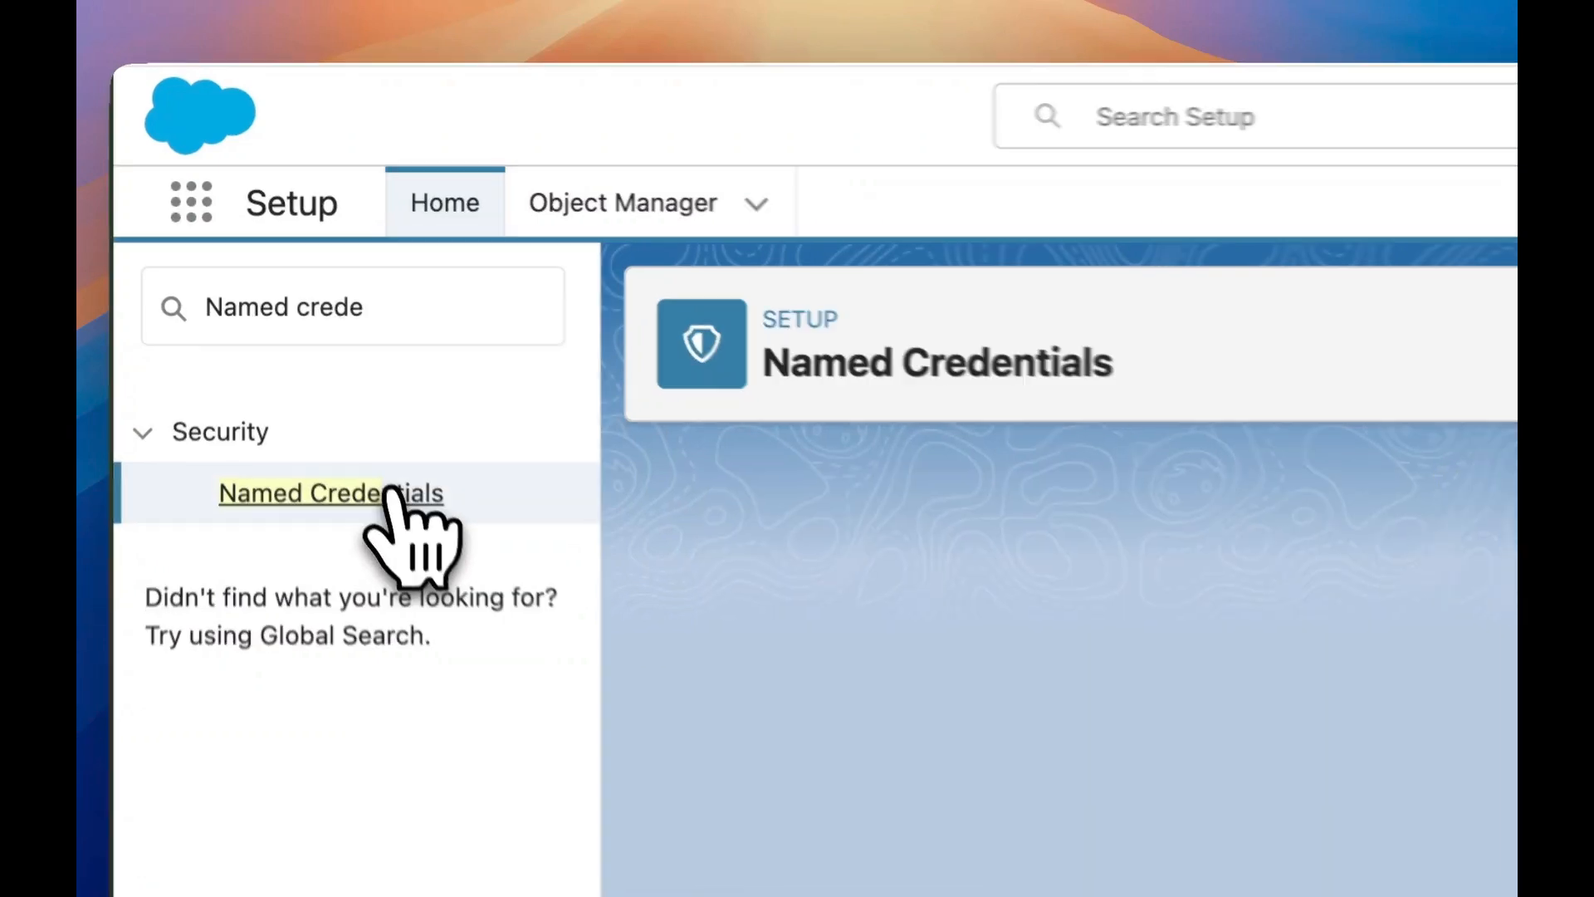
left_click(968, 496)
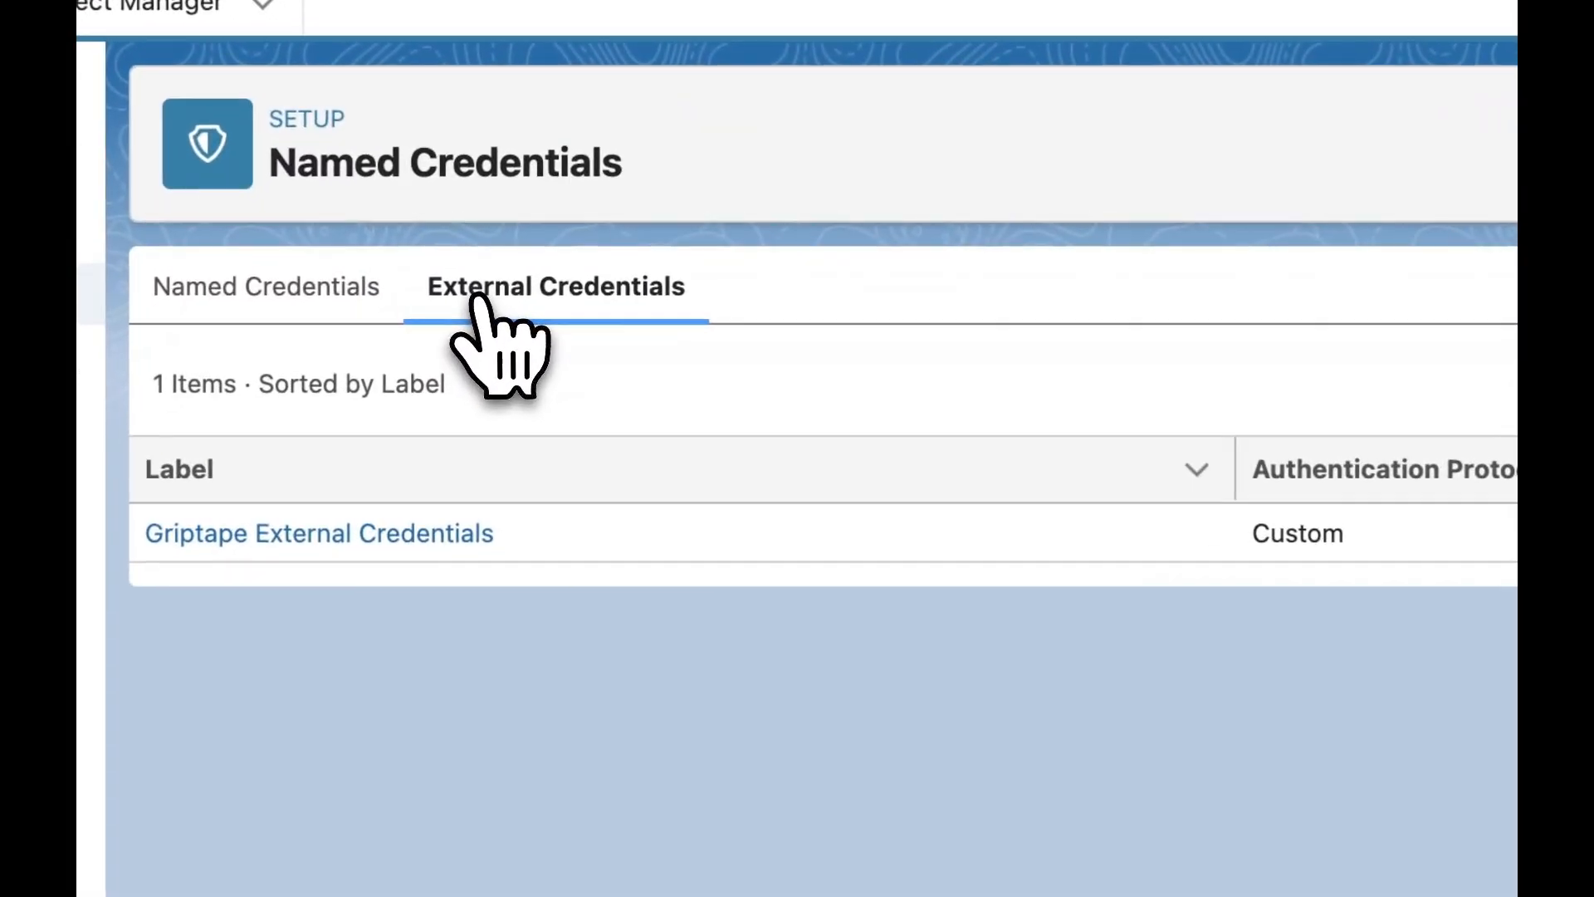
left_click(347, 535)
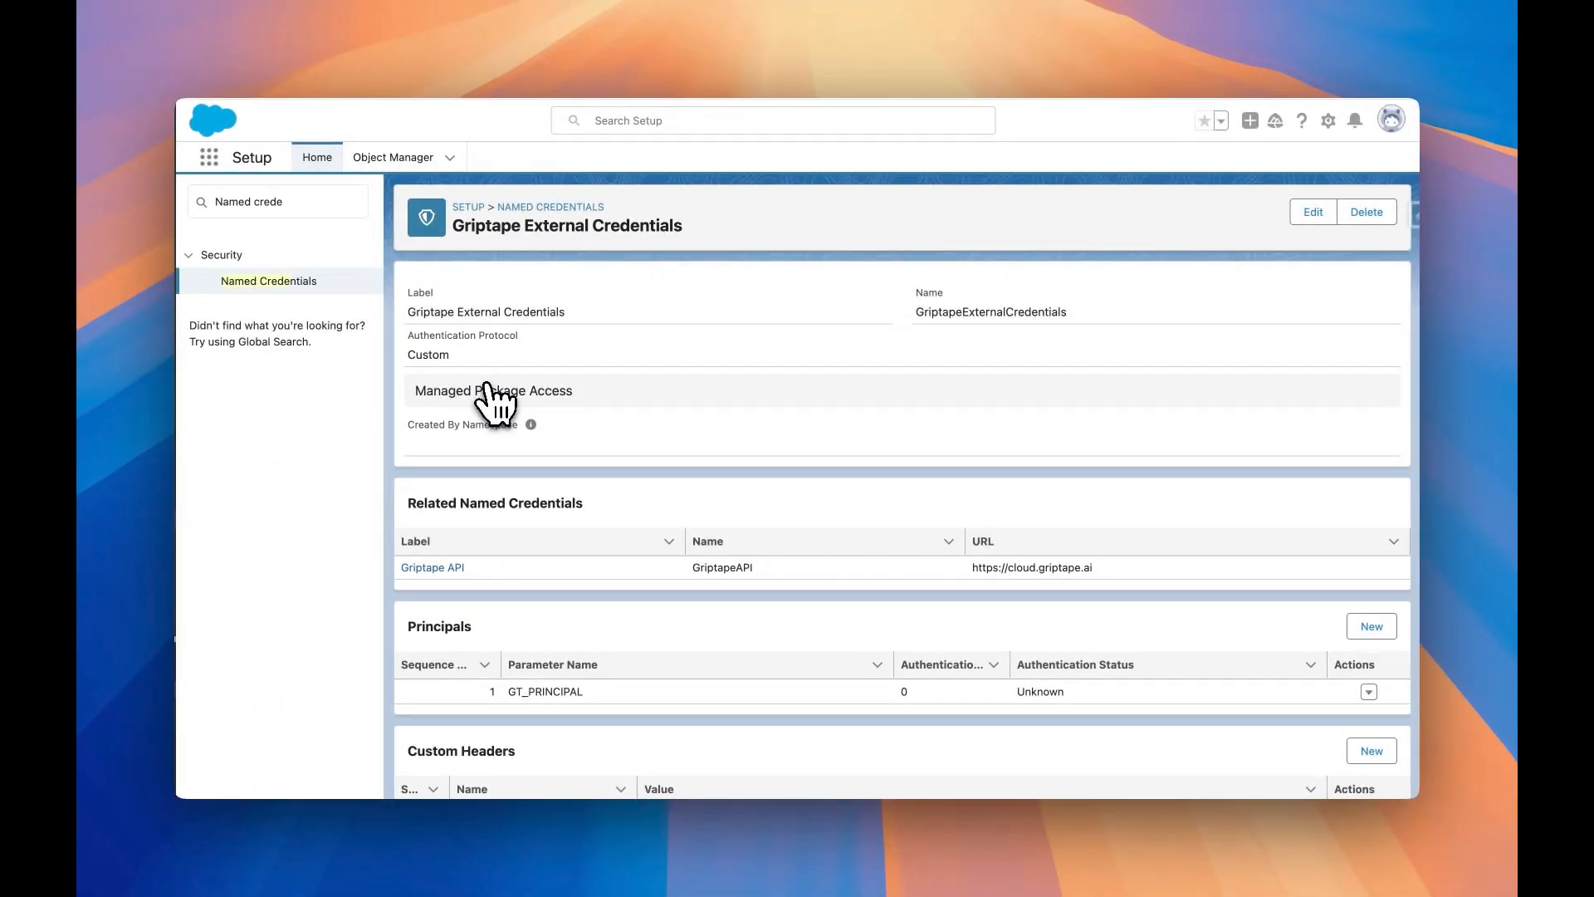
Add an authentication parameter GT_API_KEY to the GT_PRINCIPAL principal, fill in the API key as its value, and save
scroll(487, 386, "down", 1)
scroll(487, 386, "up", 1)
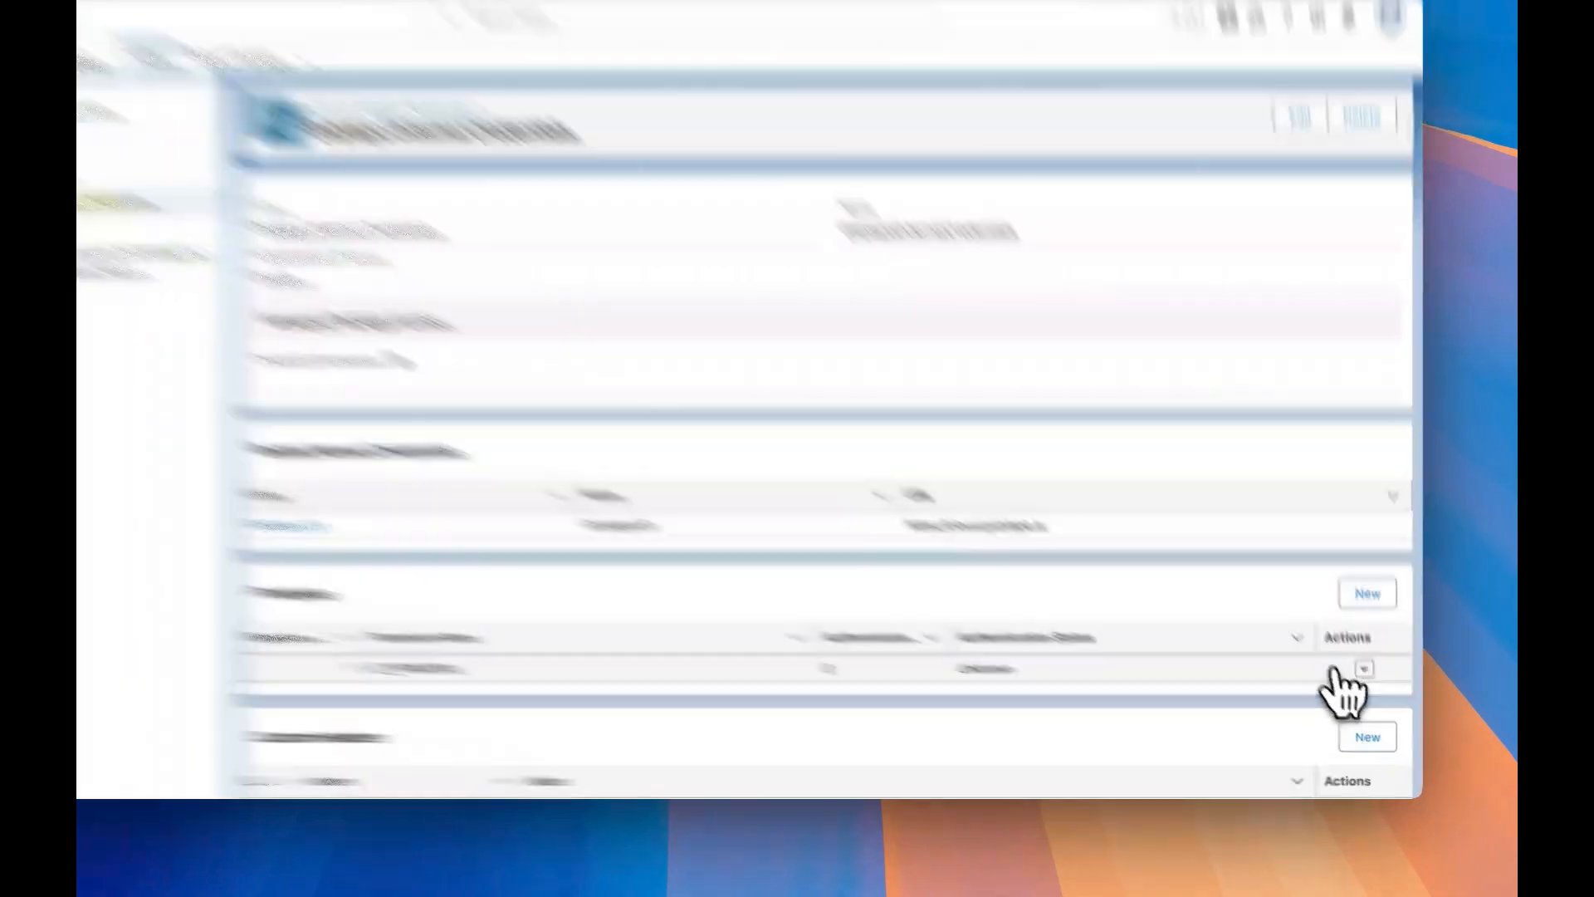
left_click(1405, 680)
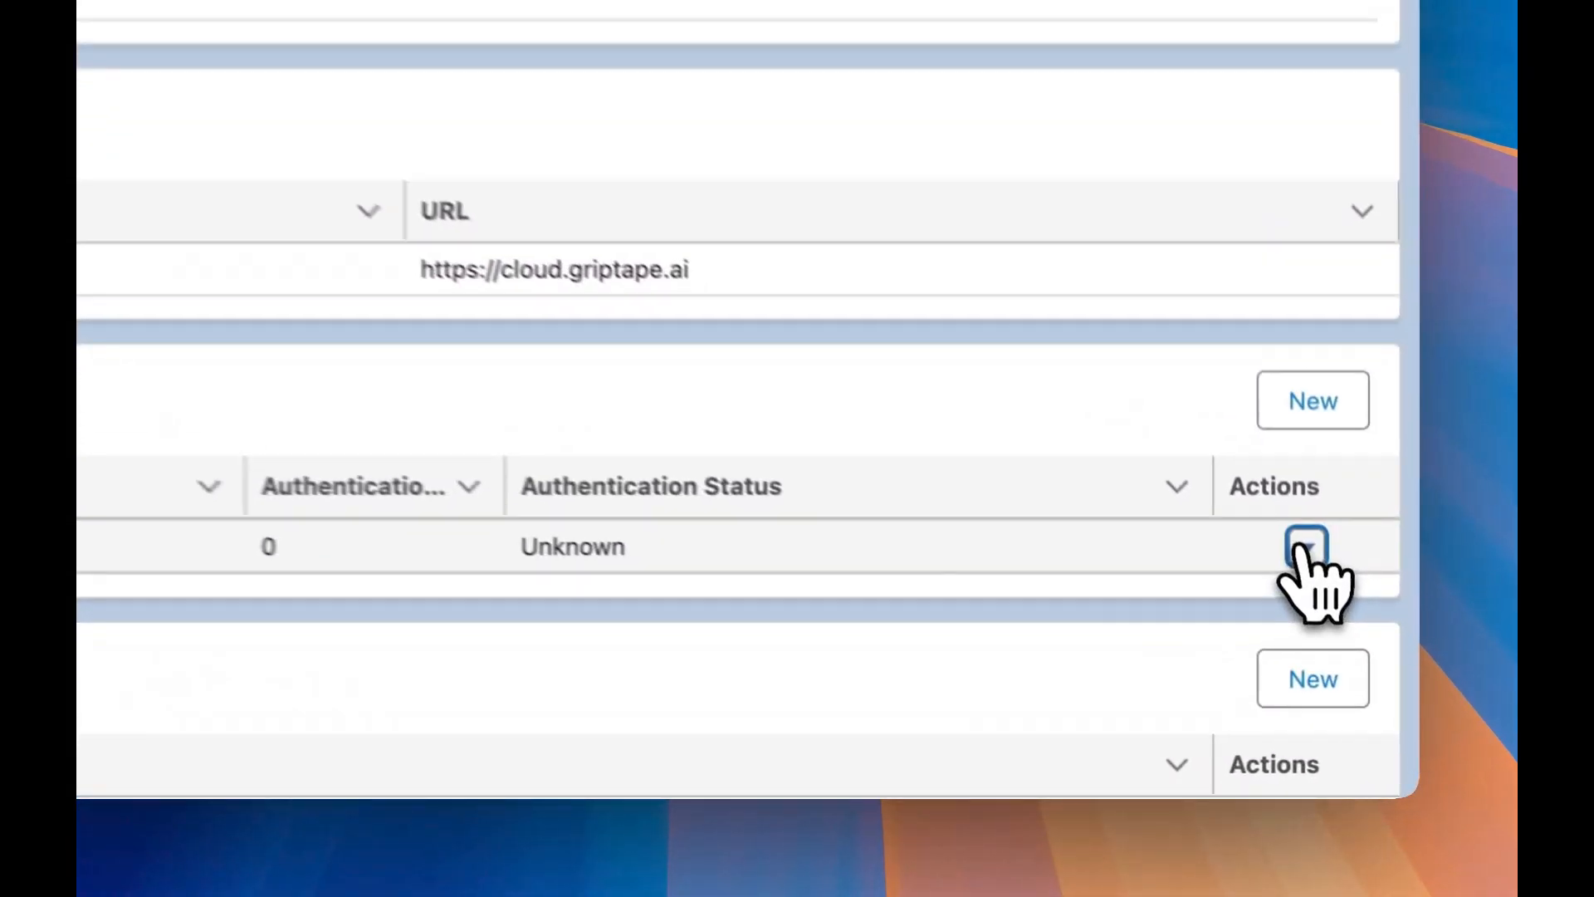
left_click(1245, 469)
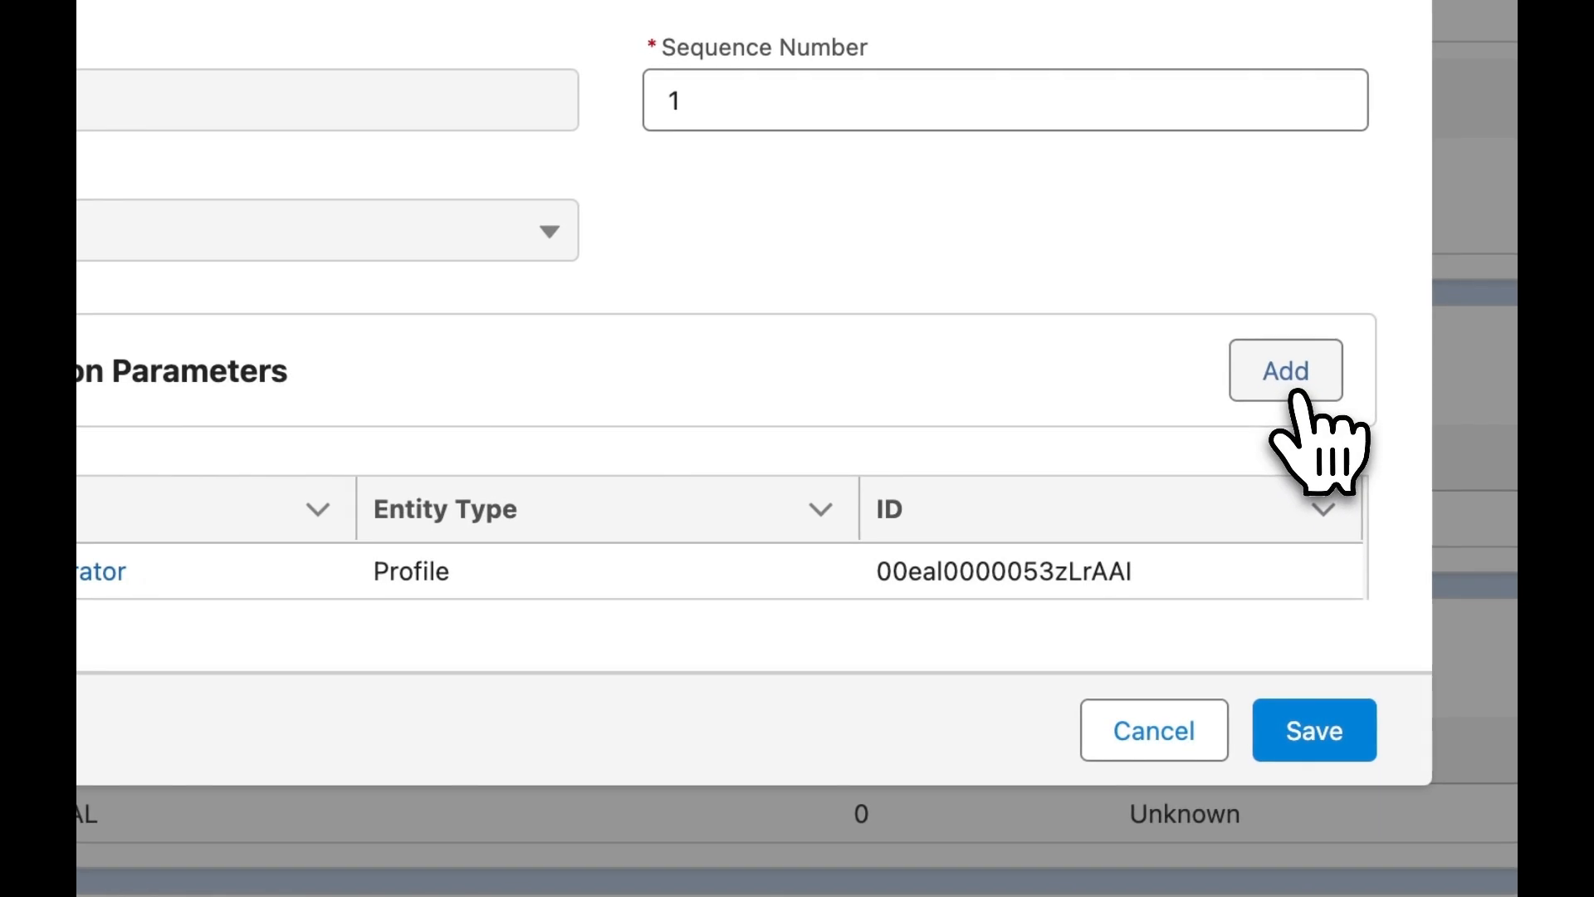
left_click(1292, 388)
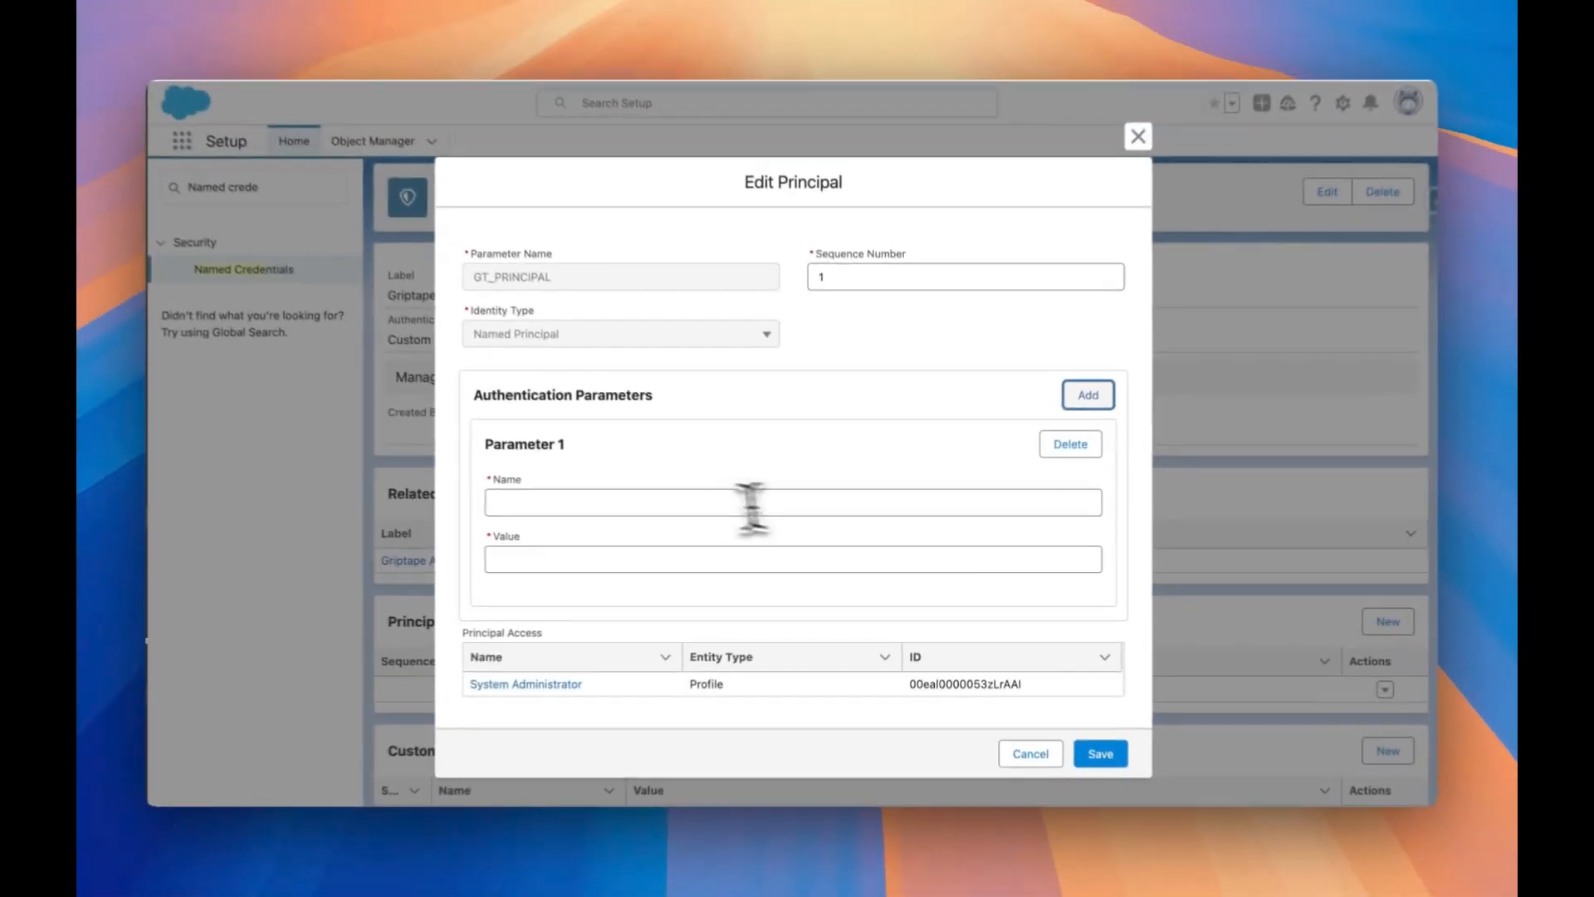
left_click(703, 507)
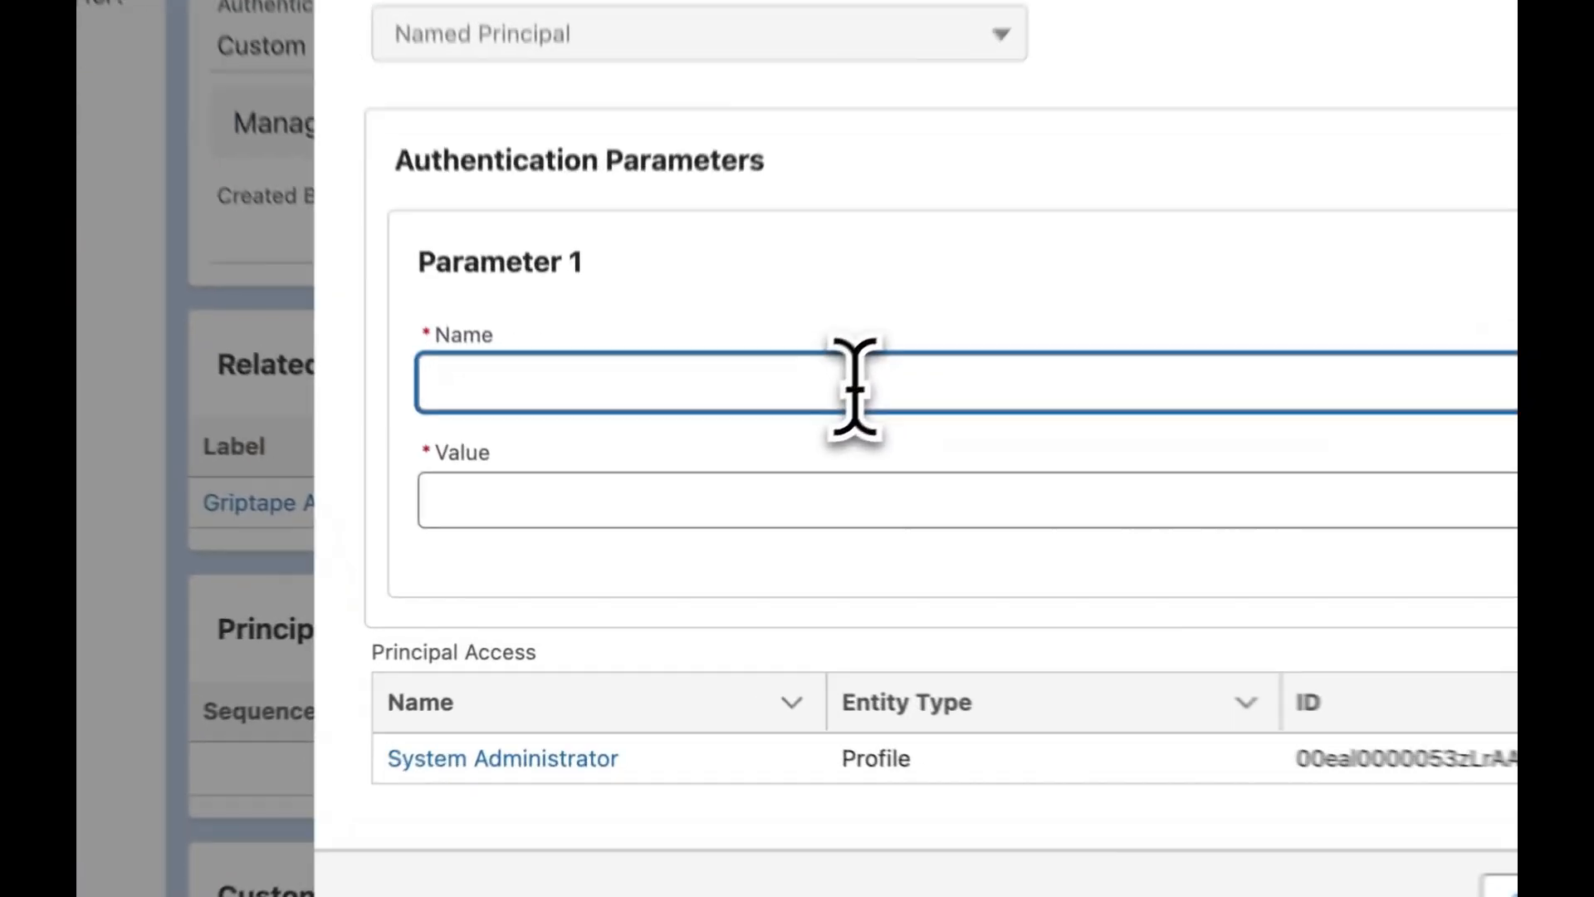
type("GT_API")
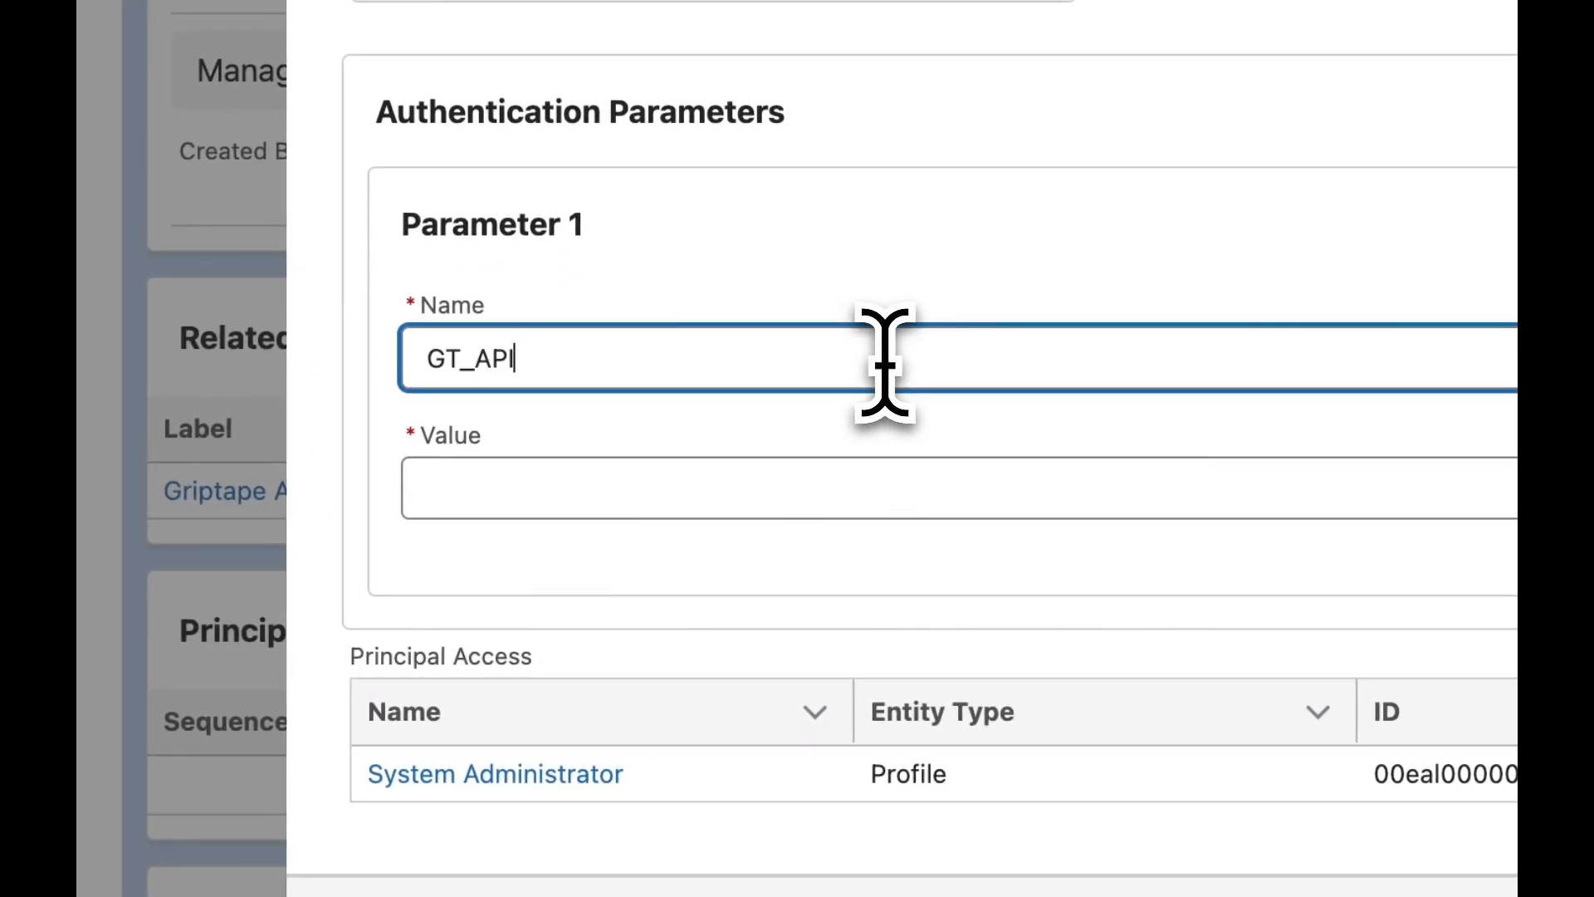
type("_KEY")
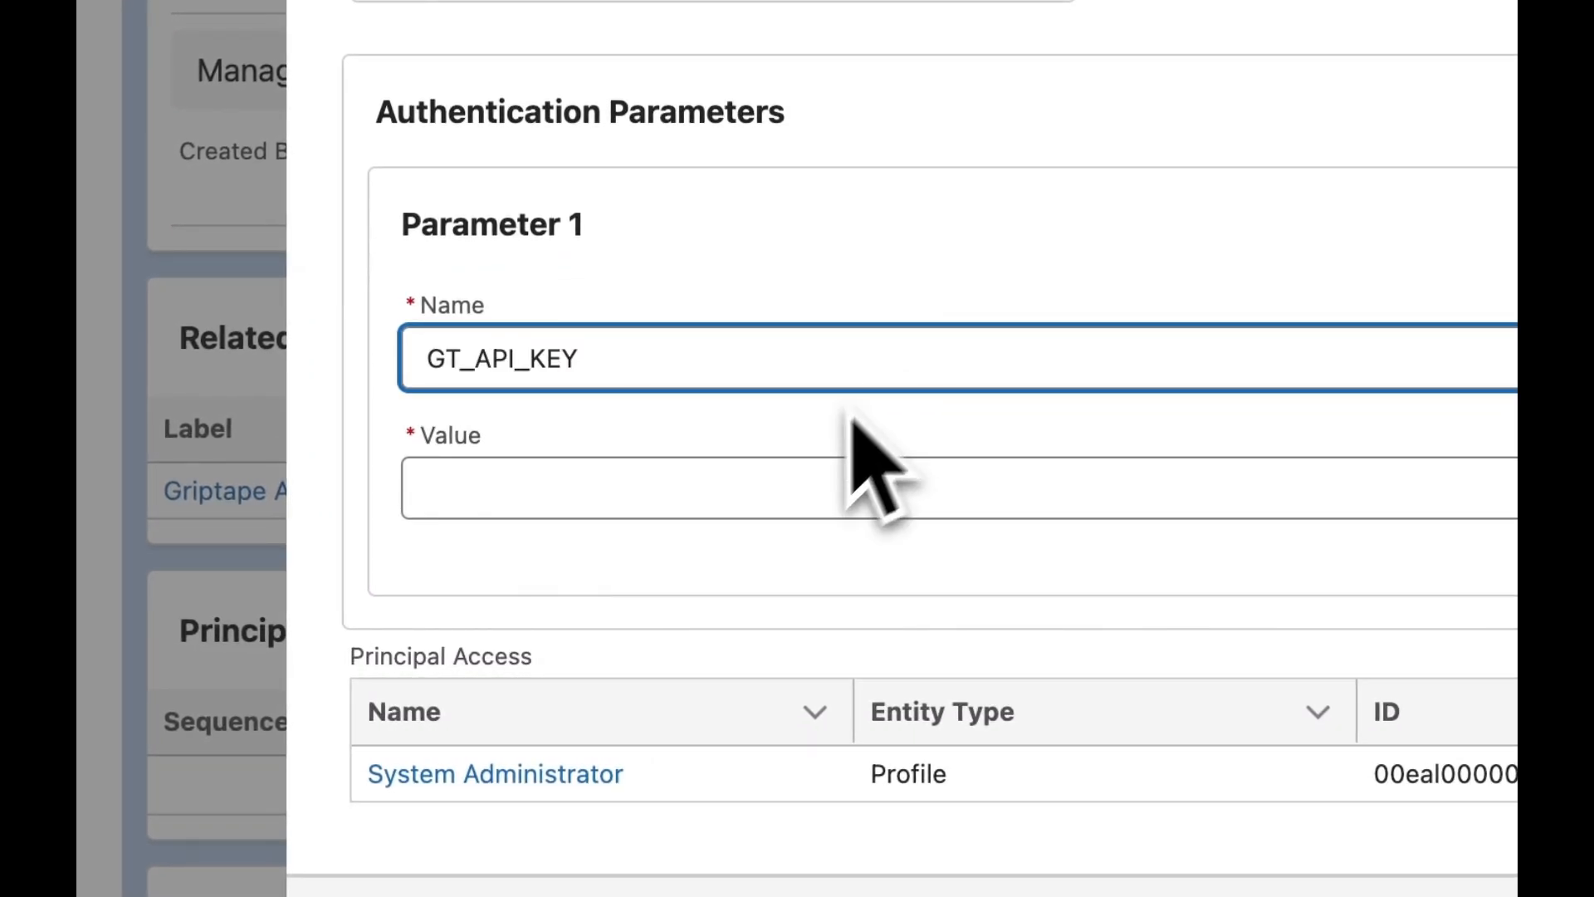
left_click(796, 478)
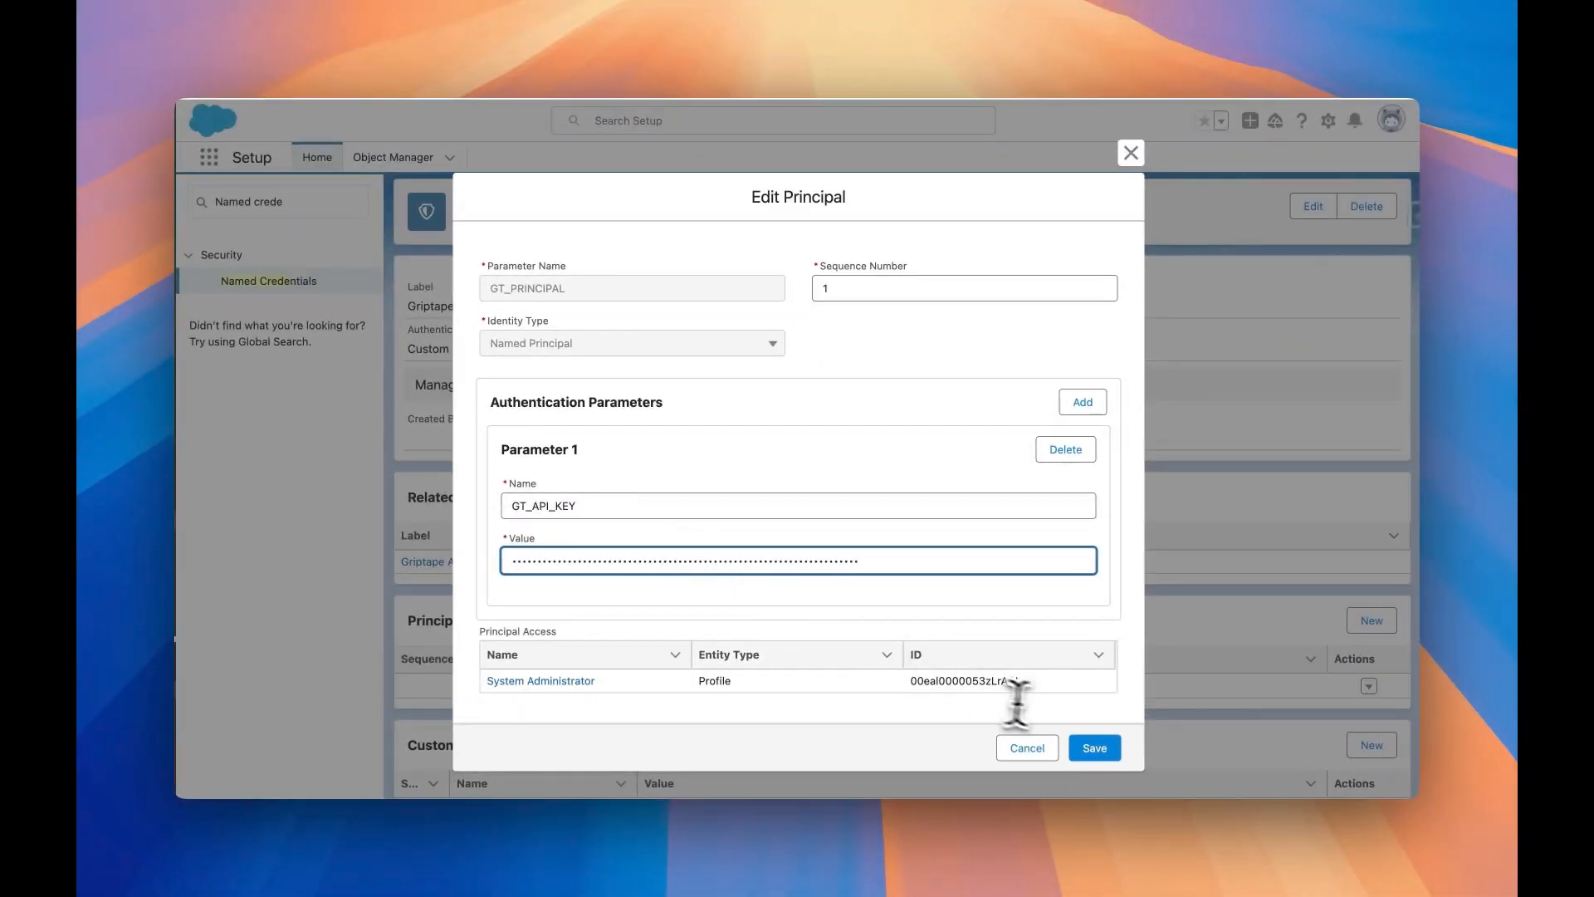
left_click(1094, 747)
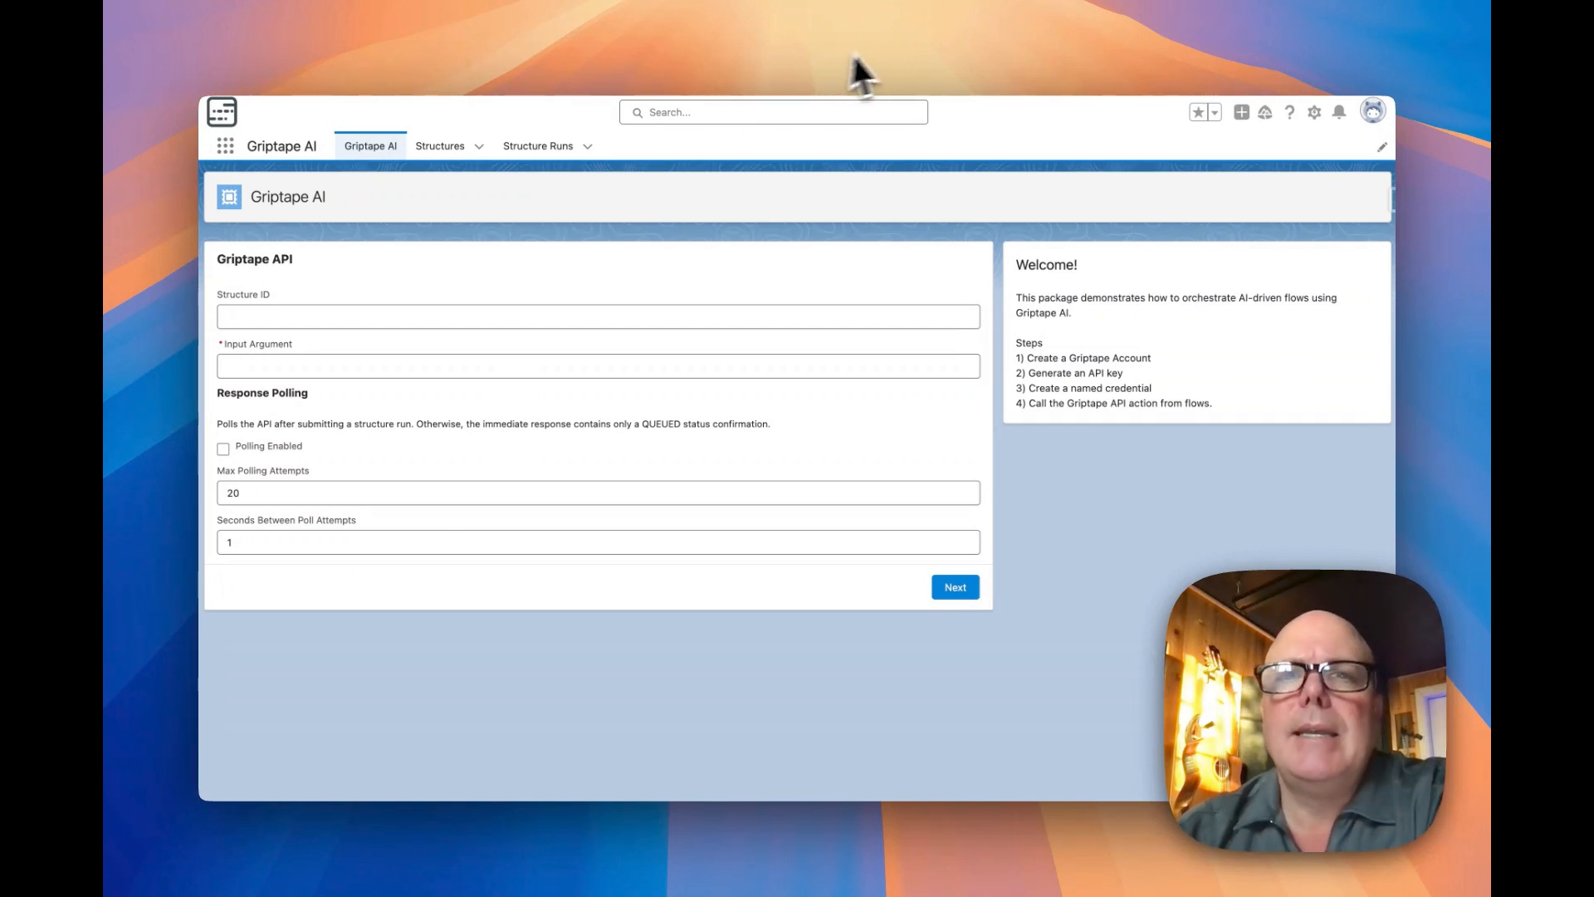
Switch to the griptape_sfdc repository on GitHub and examine the code of structure.py in structures/echo
left_click(904, 54)
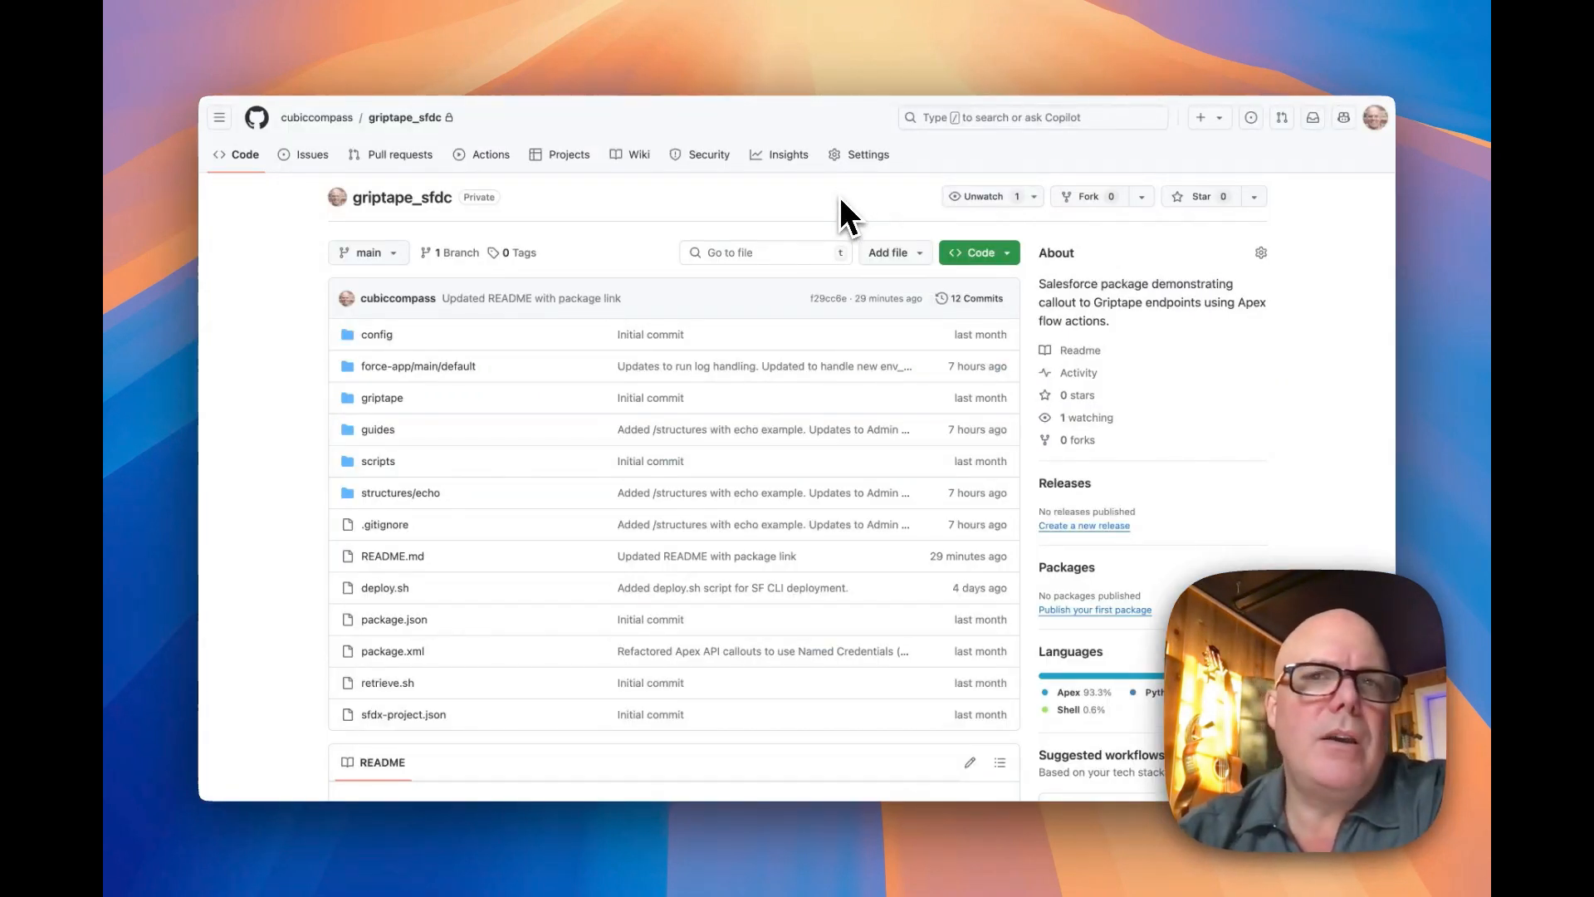
left_click(1053, 48)
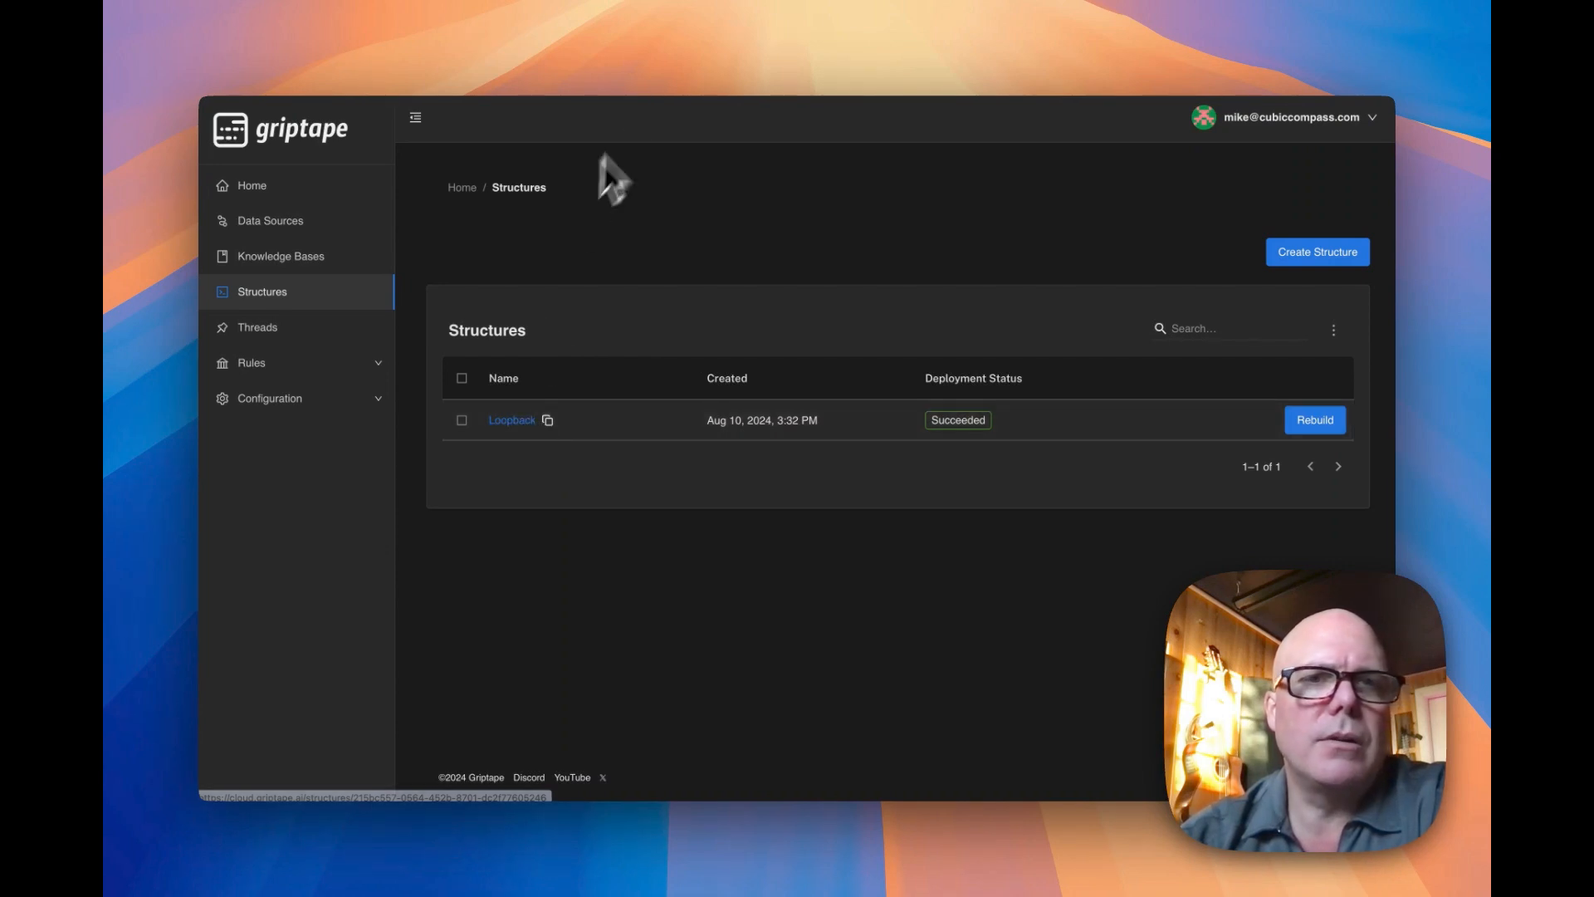
left_click(869, 43)
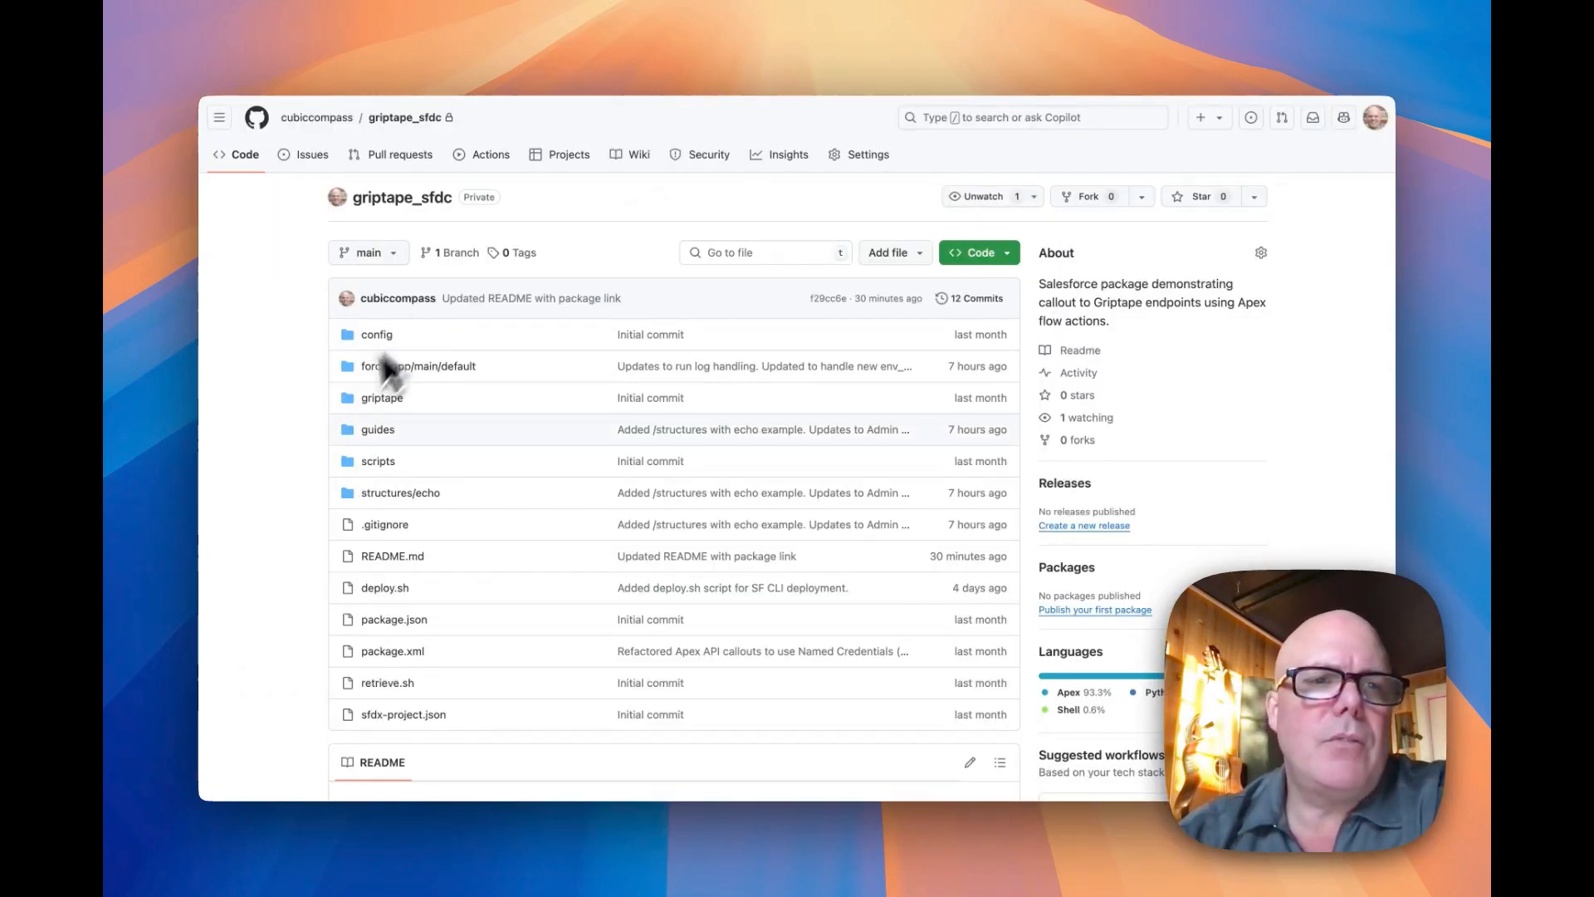
left_click(384, 493)
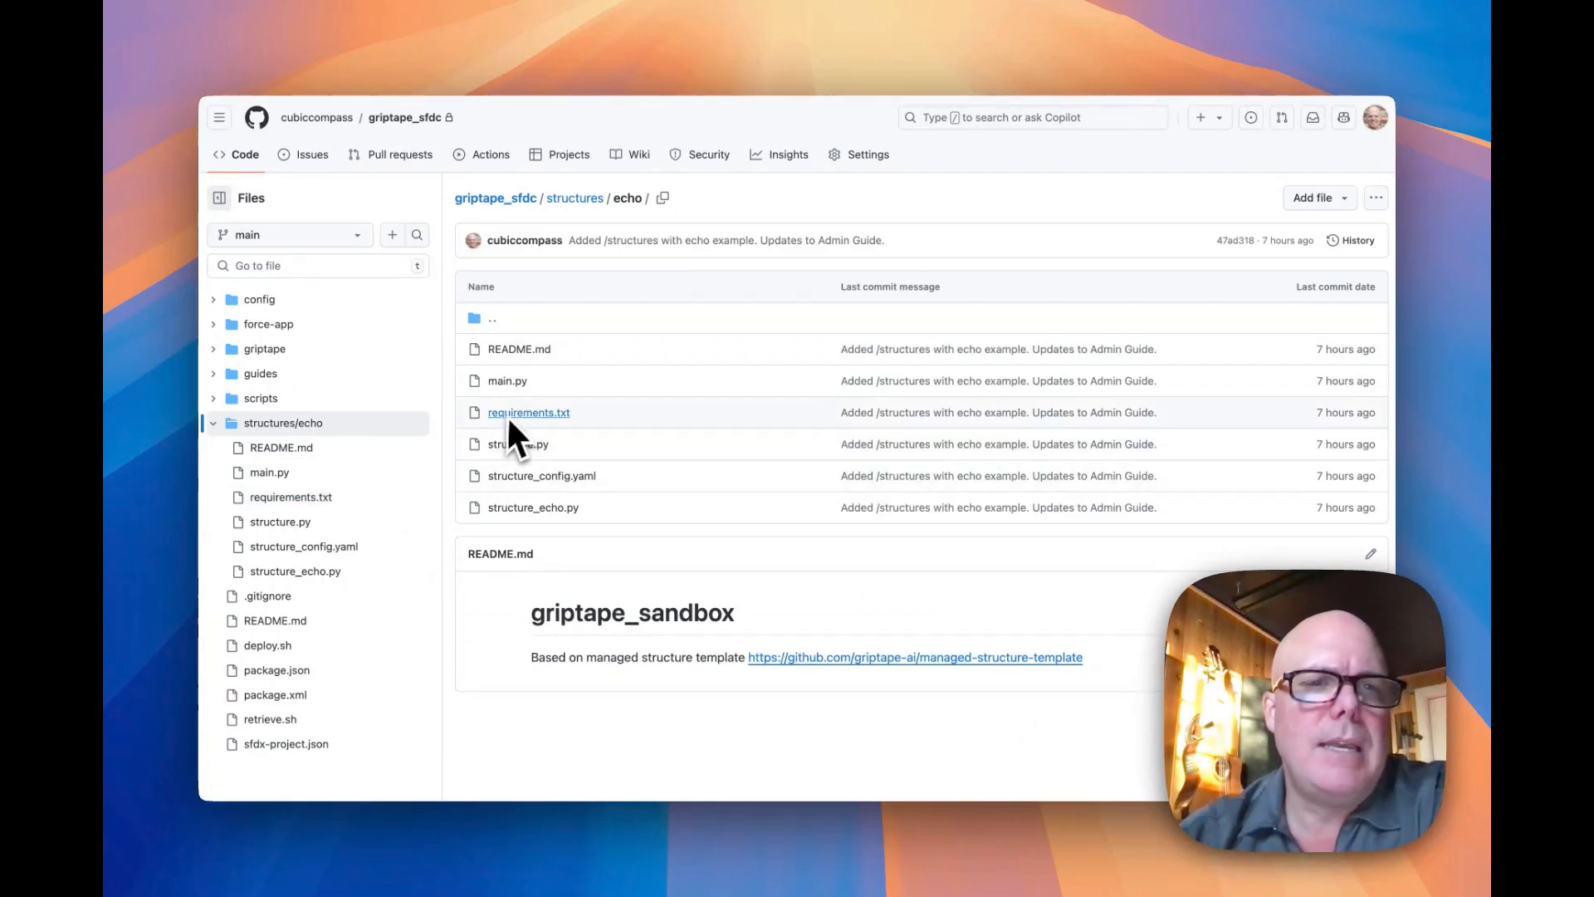
left_click(514, 446)
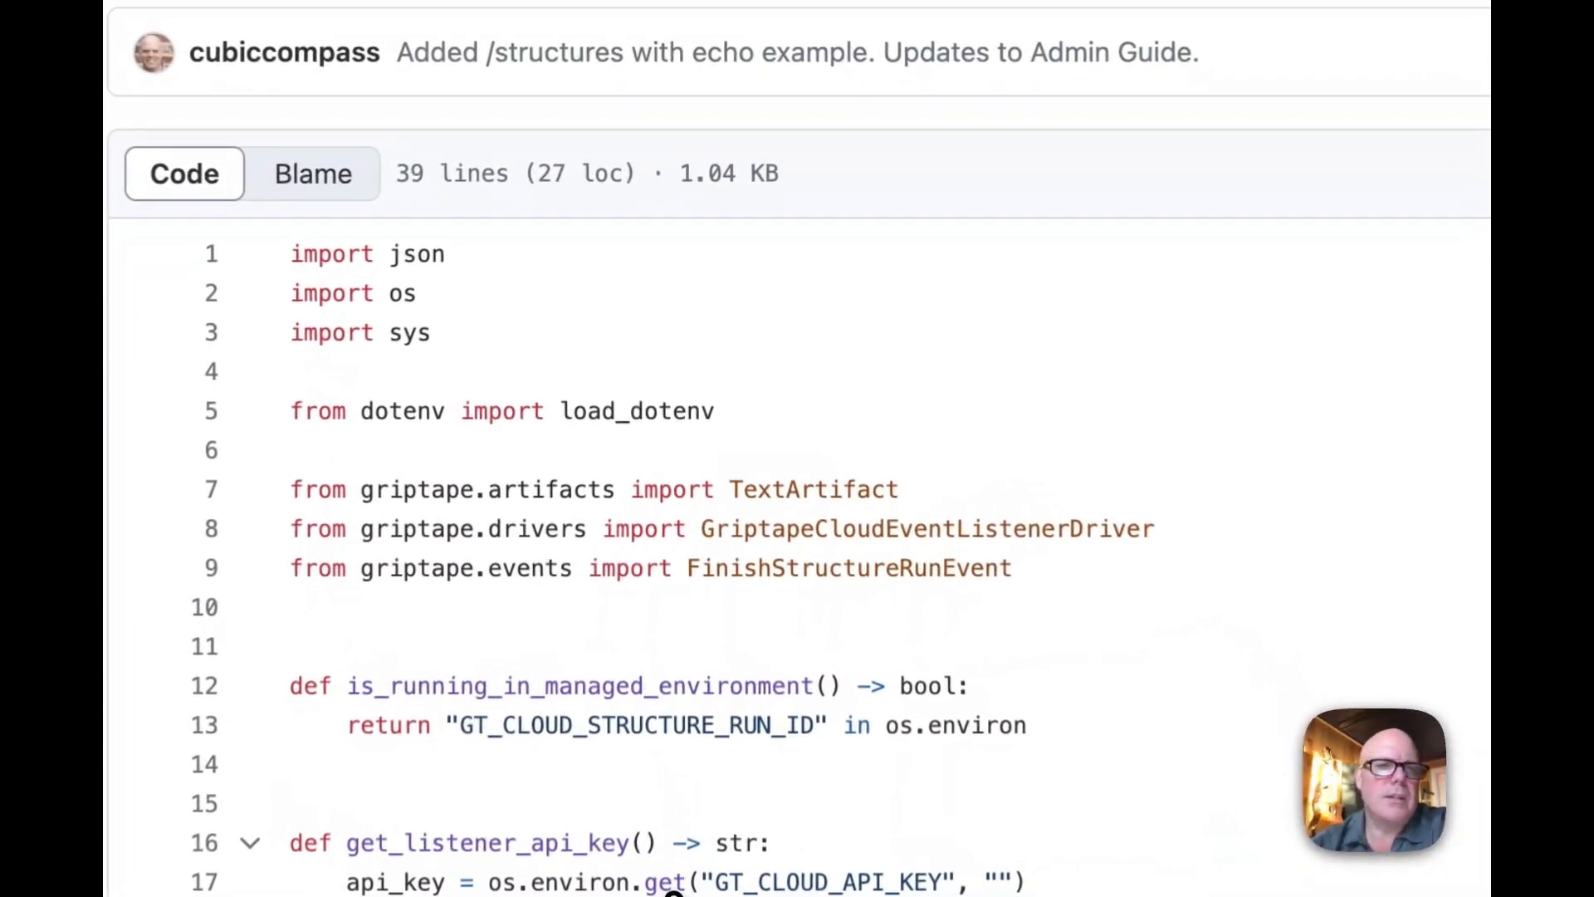
scroll(672, 893, "down", 3)
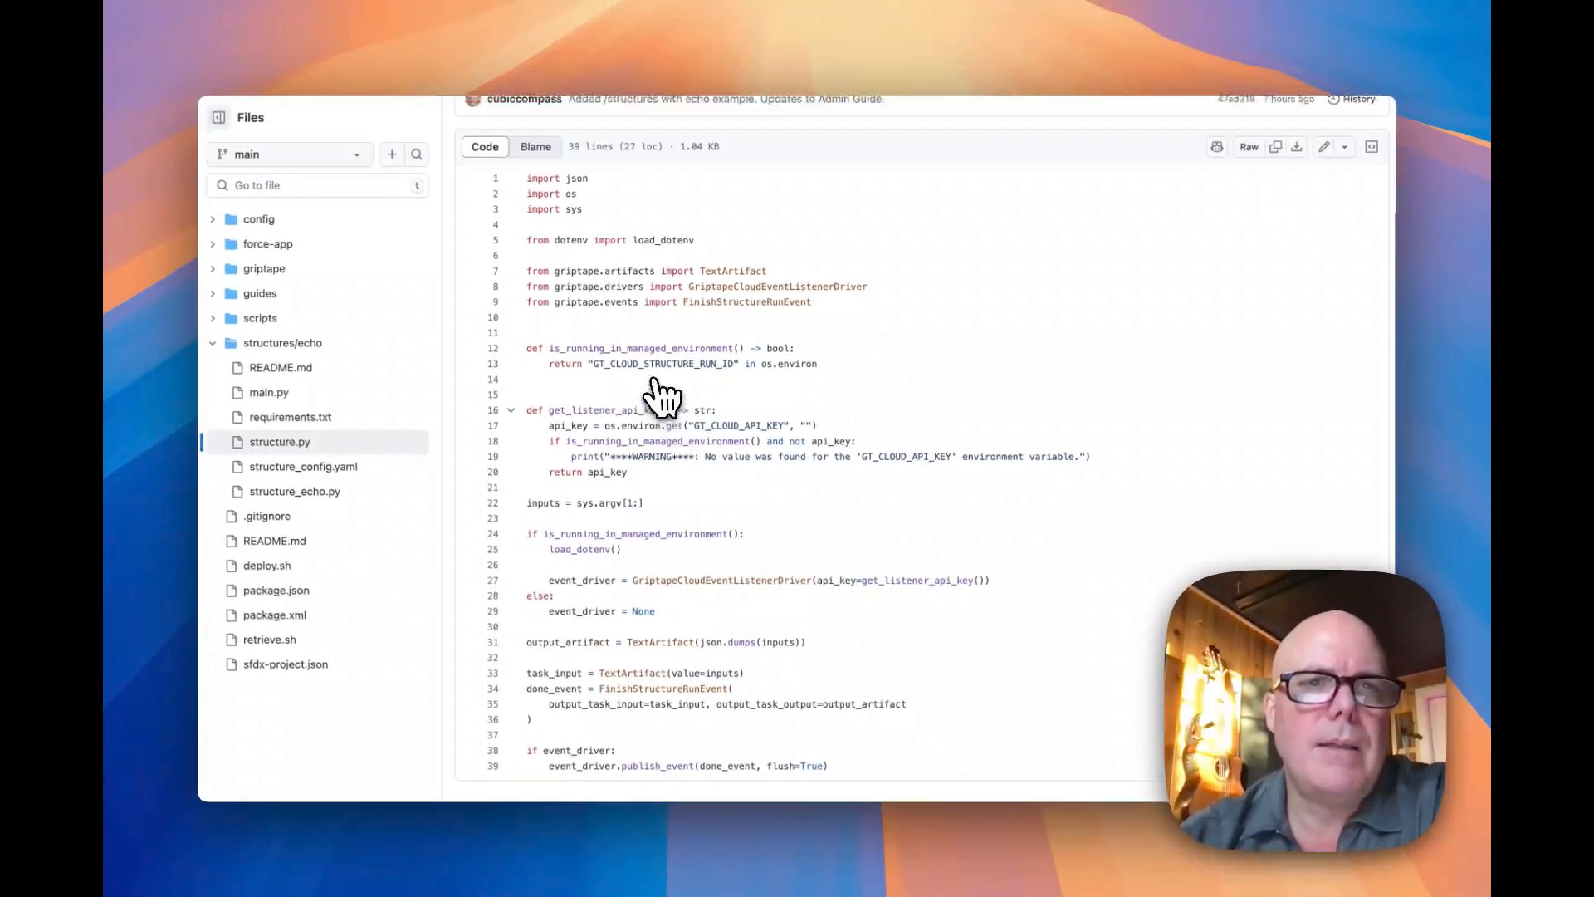
scroll(660, 397, "up", 1)
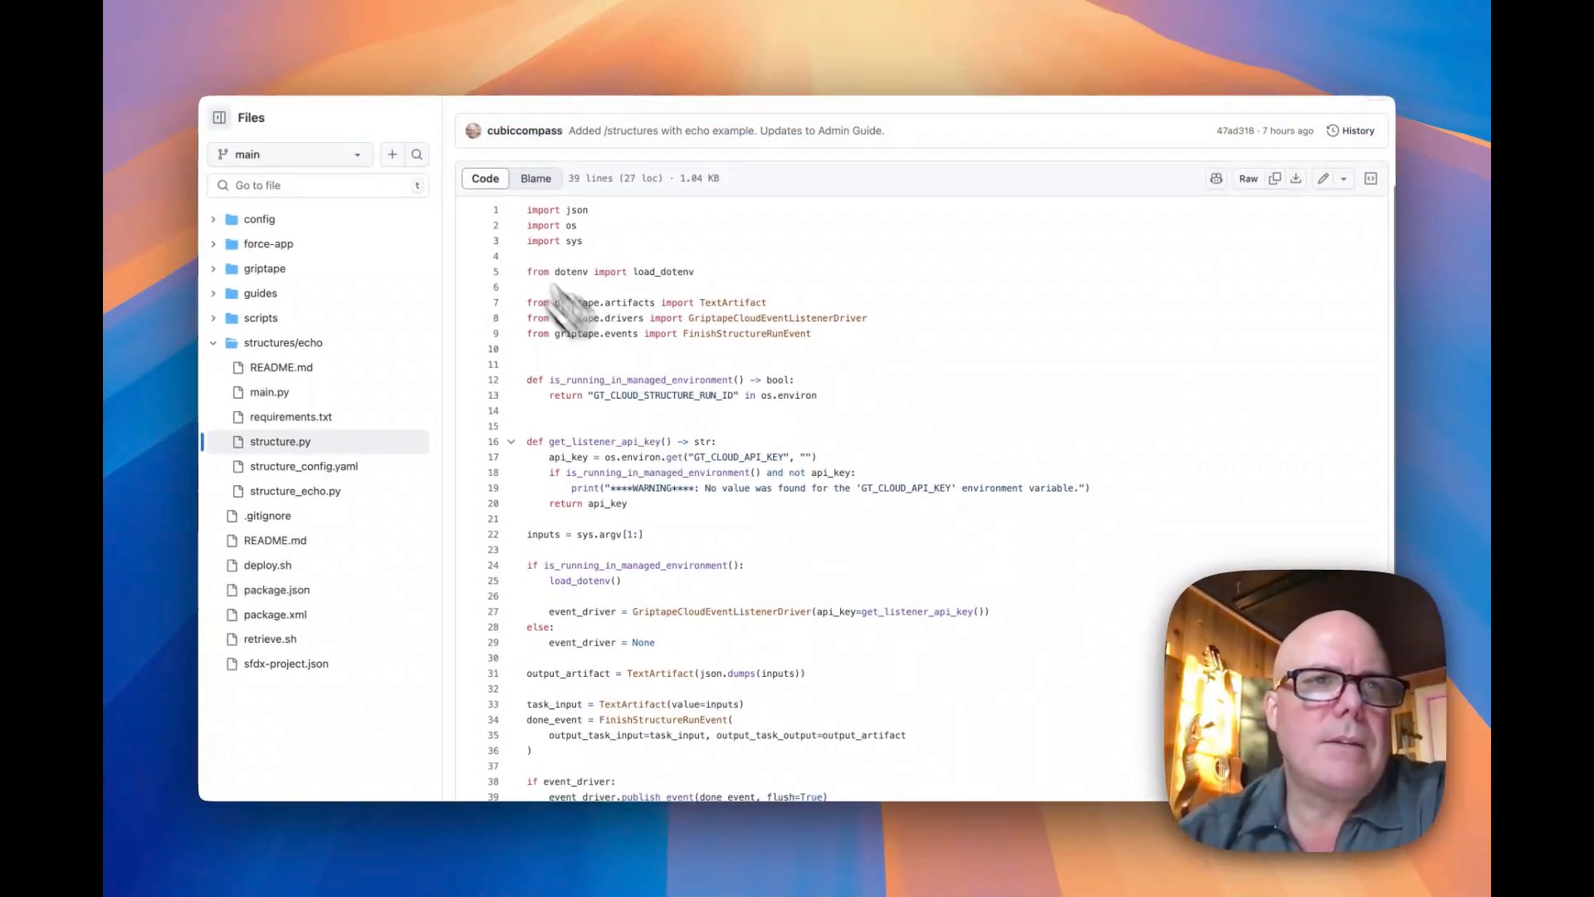
left_click(1038, 47)
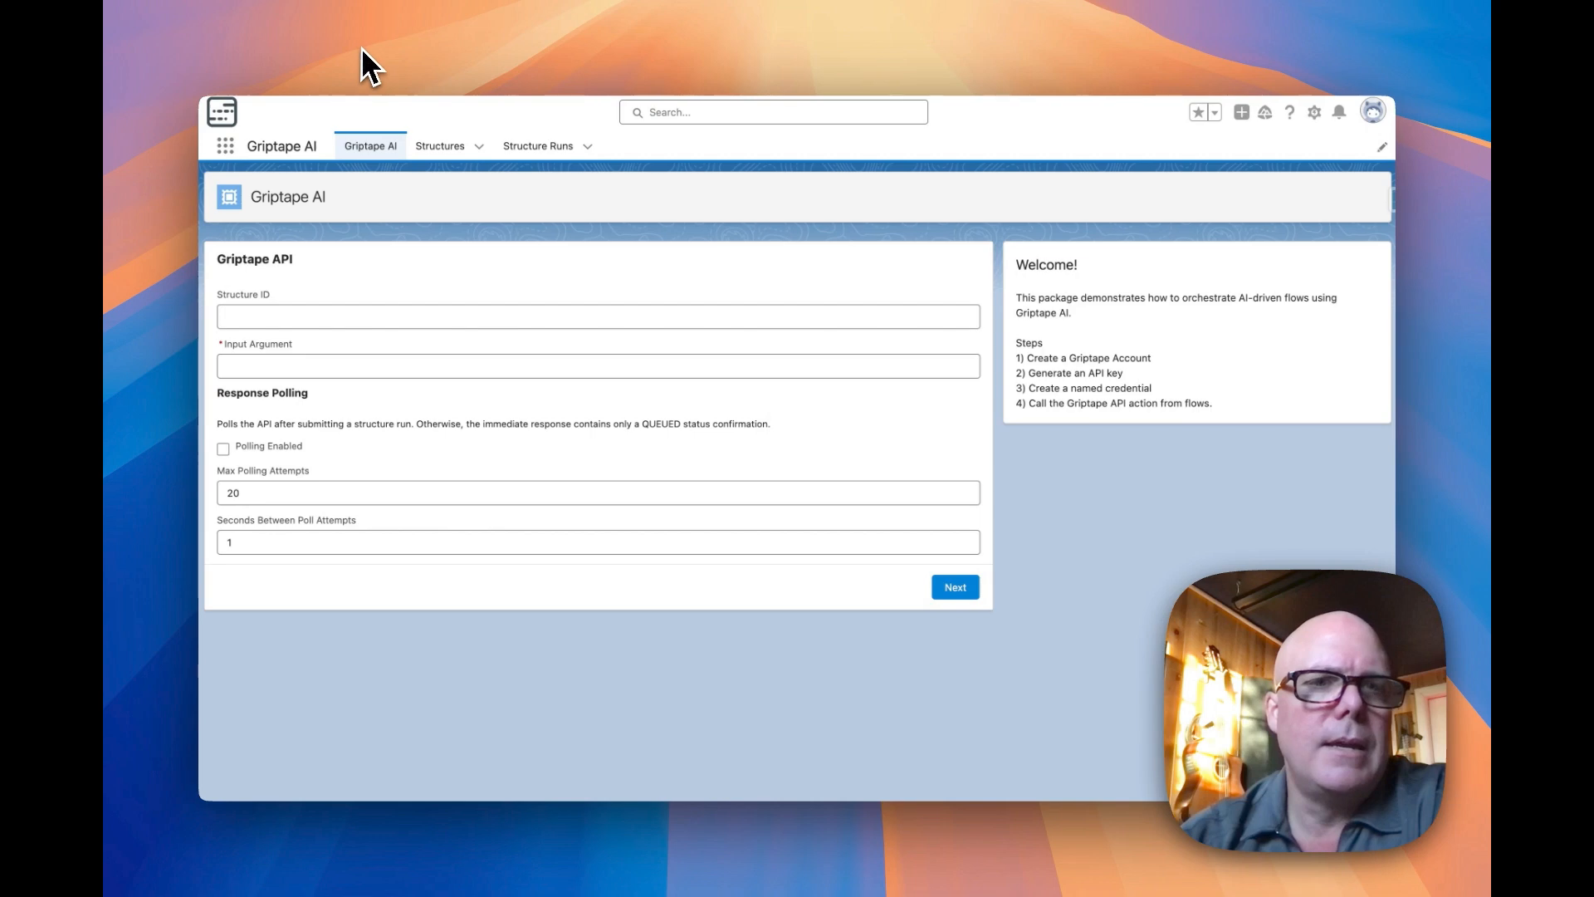
left_click(313, 320)
key("super+v")
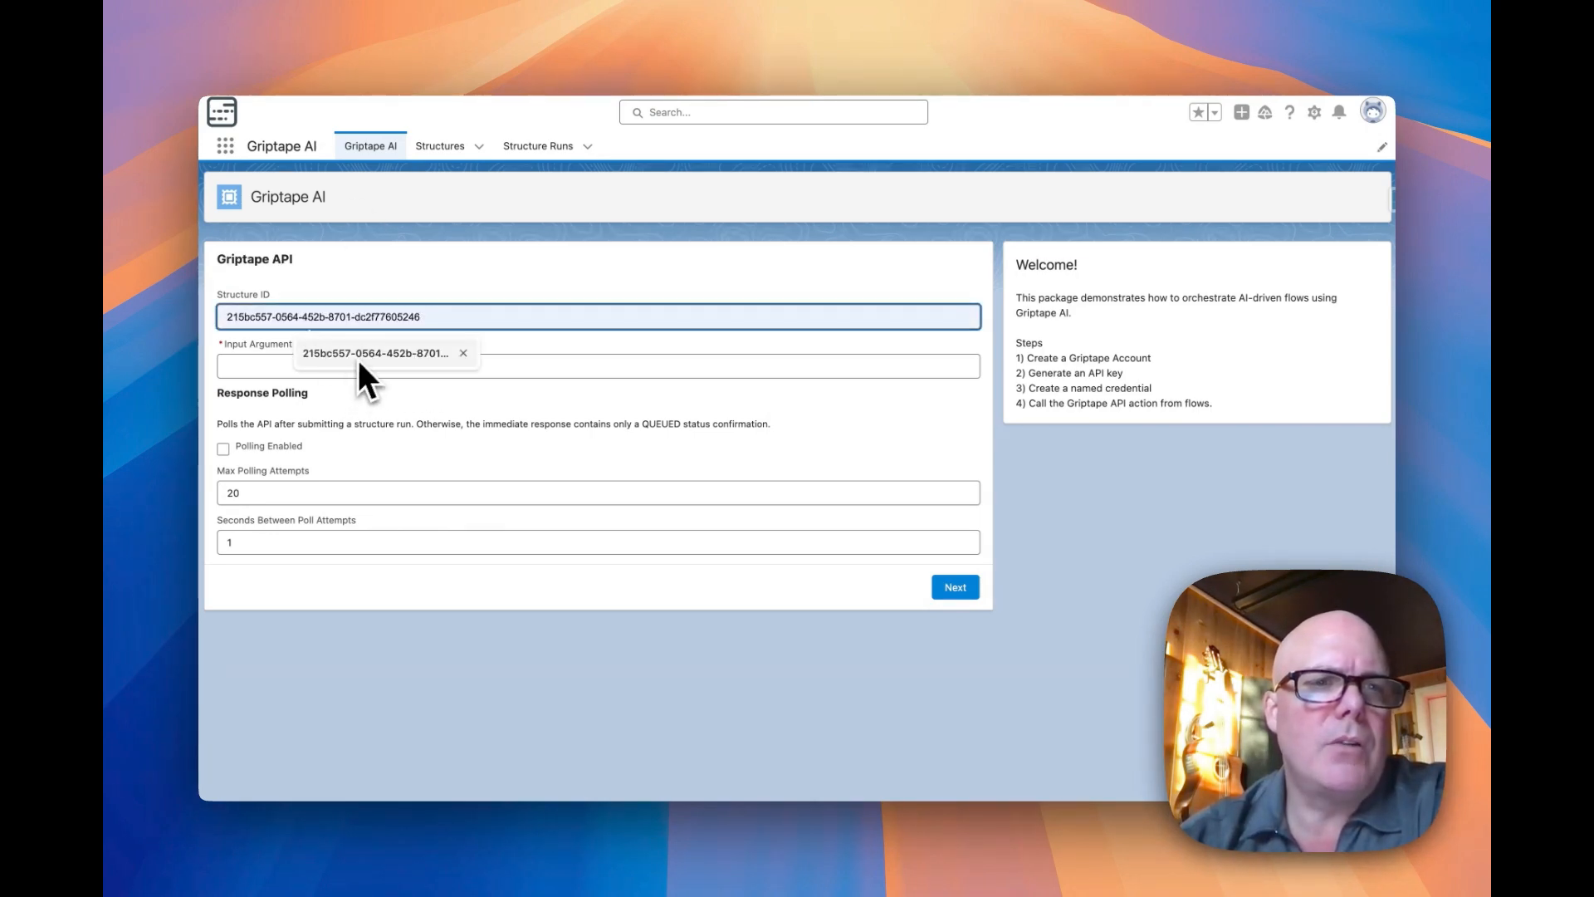
left_click(362, 353)
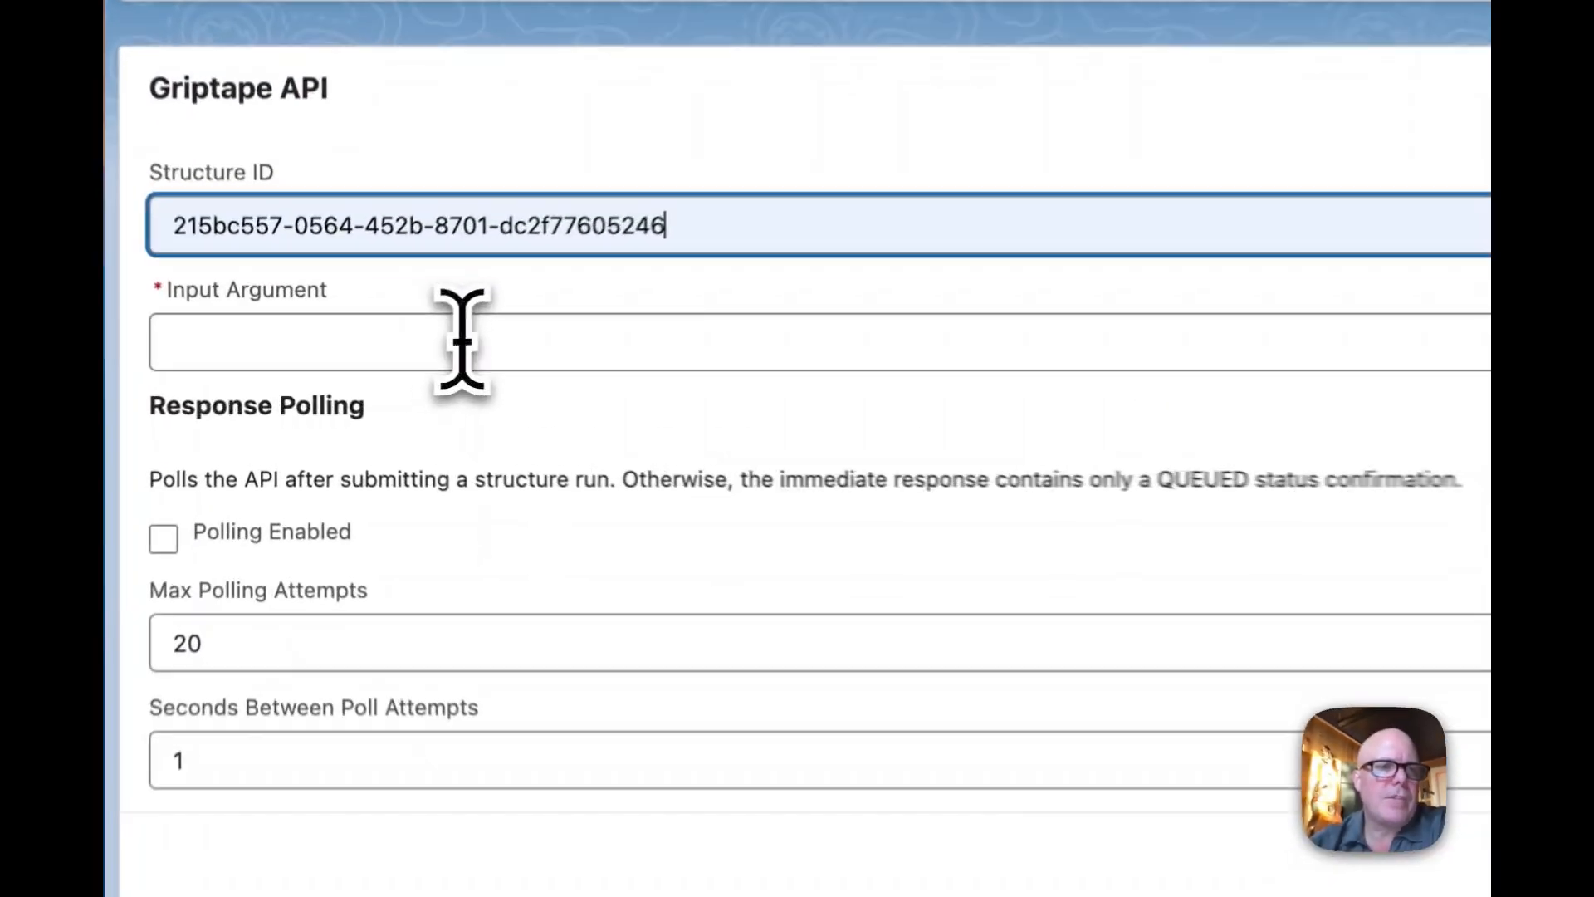
left_click(462, 340)
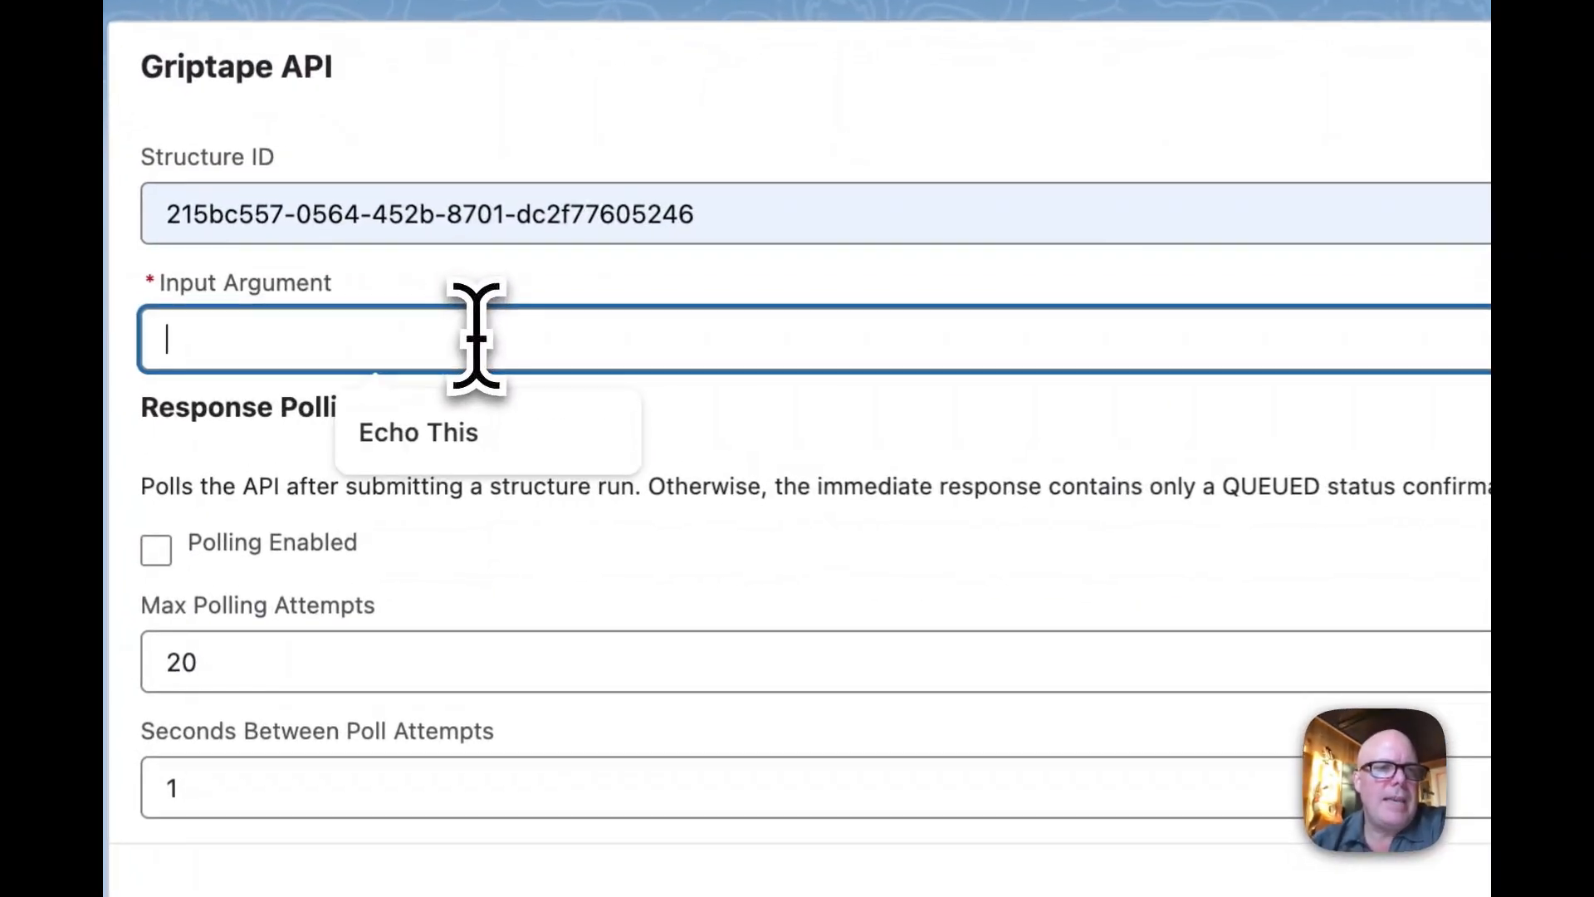
left_click(448, 439)
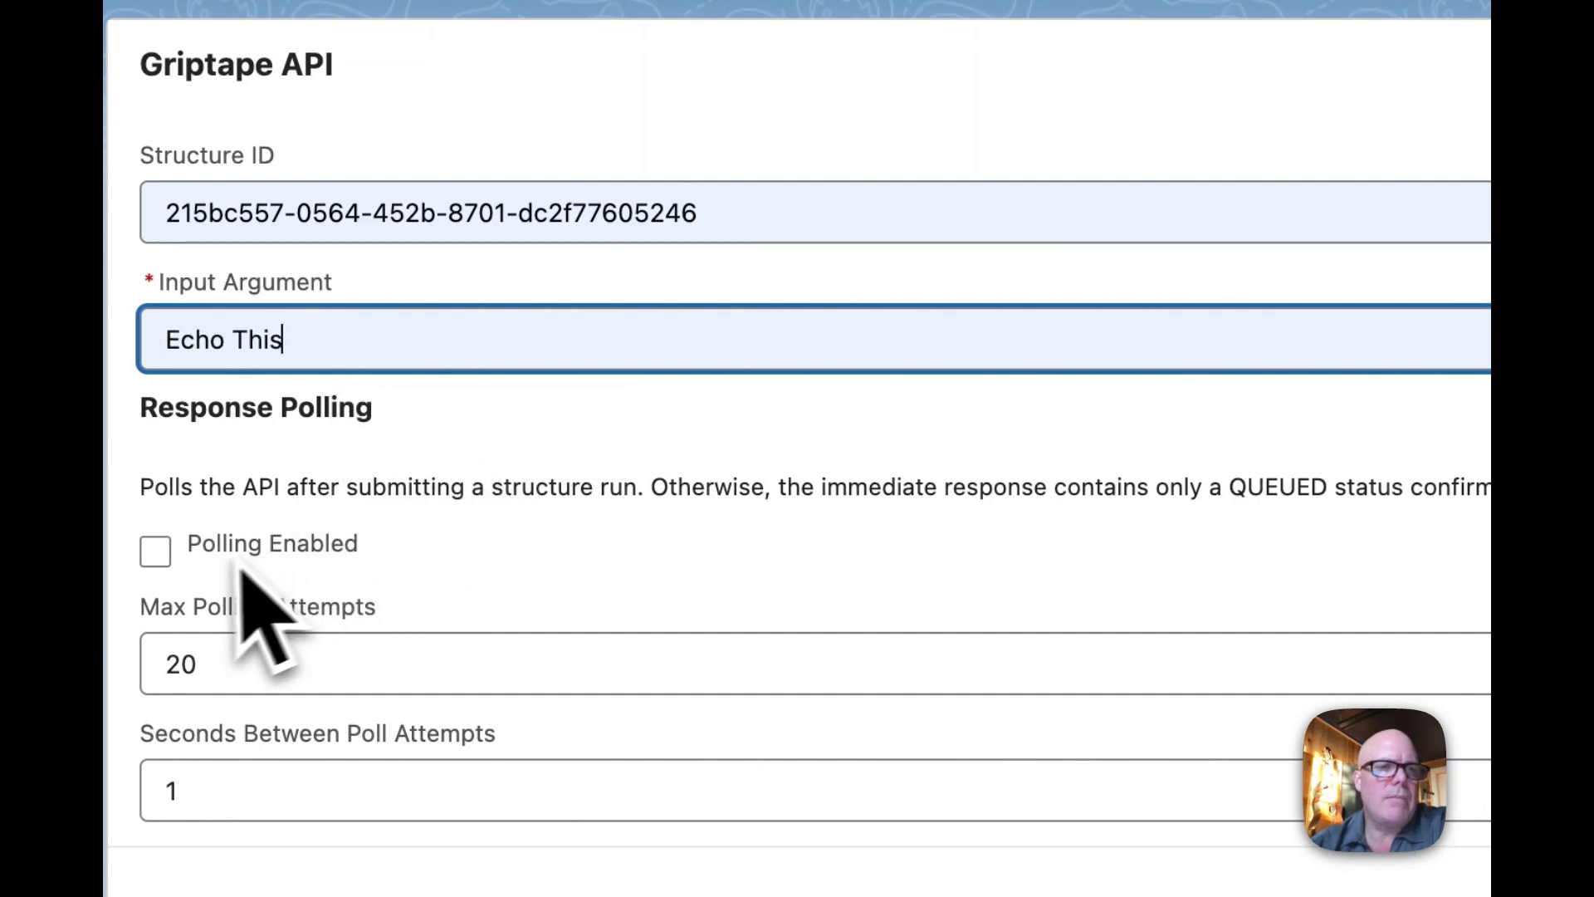
Enable response polling and review the settings for maximum polling attempts and seconds between attempts
left_click(169, 566)
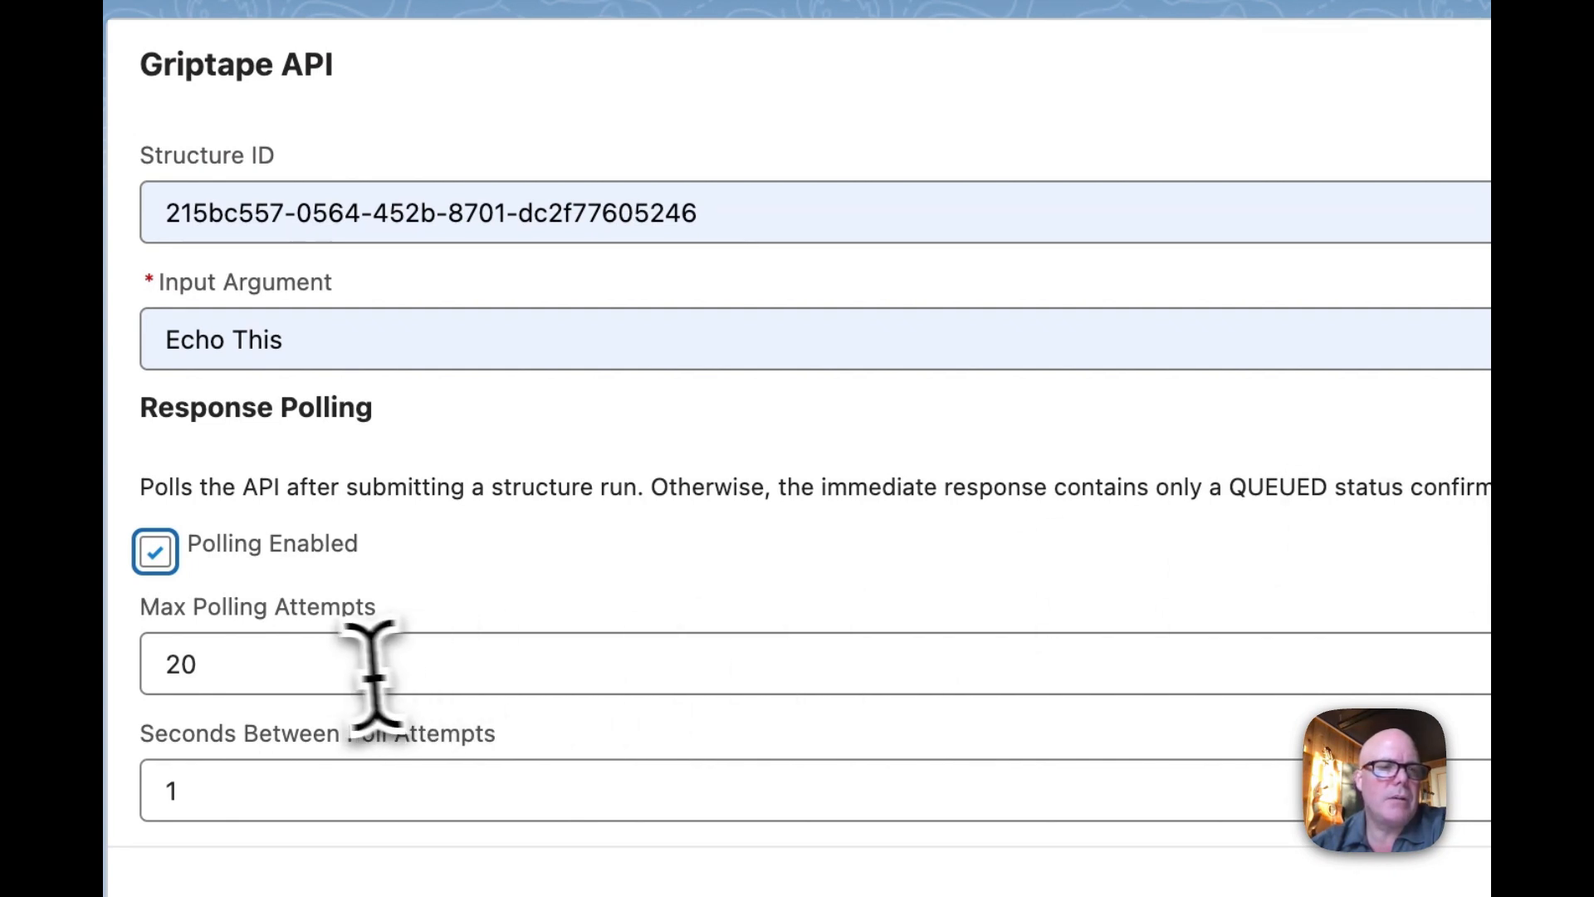
left_click(257, 679)
double_click(171, 661)
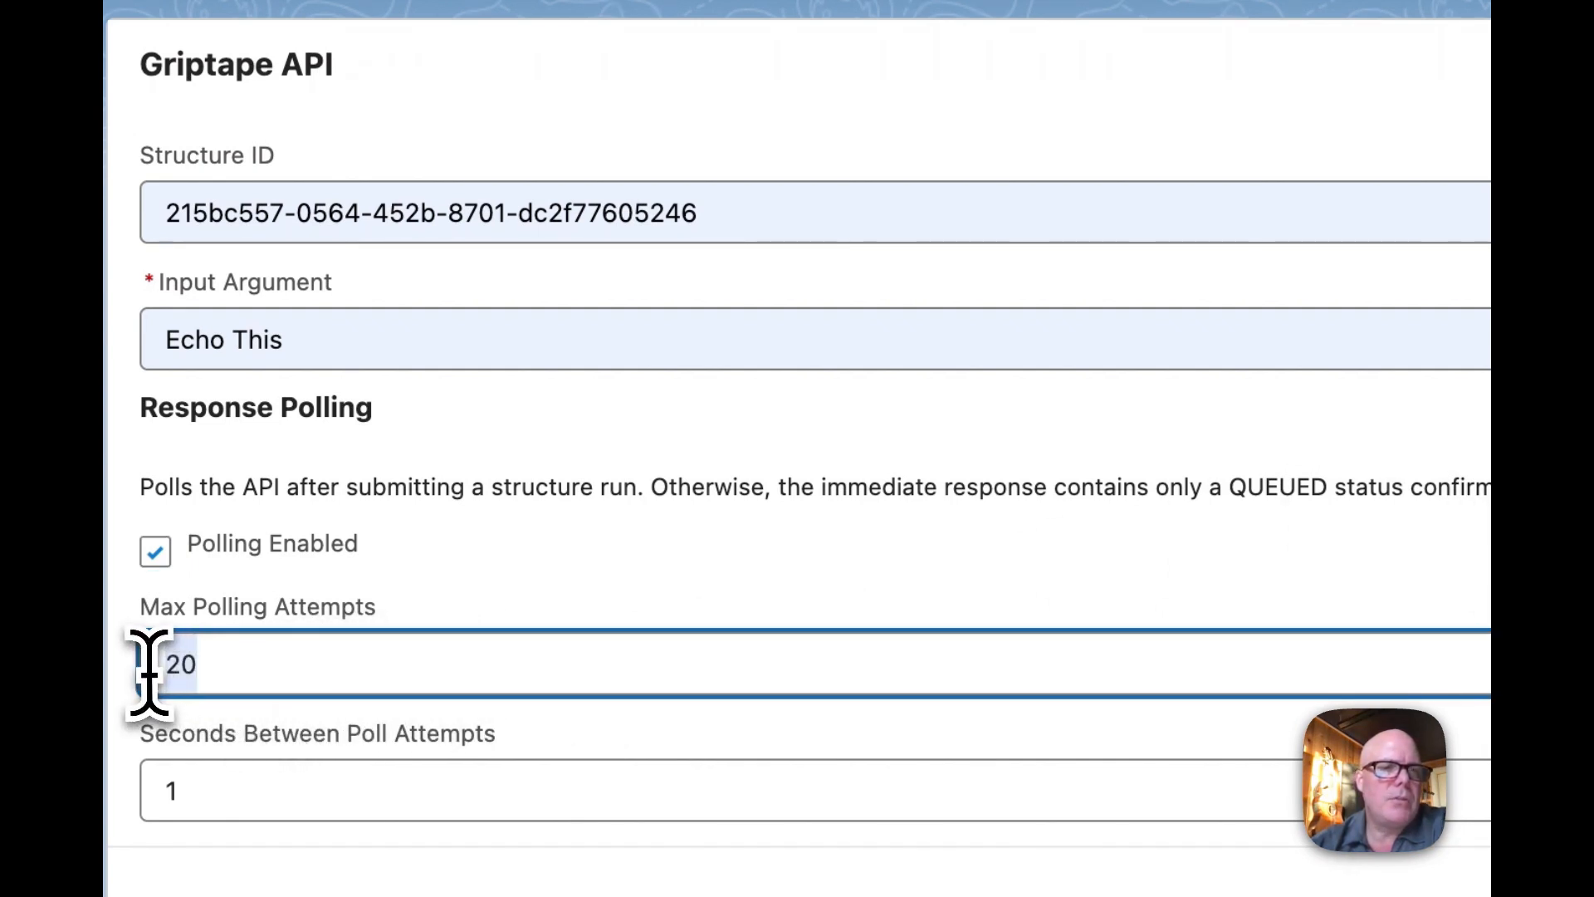
left_click(170, 792)
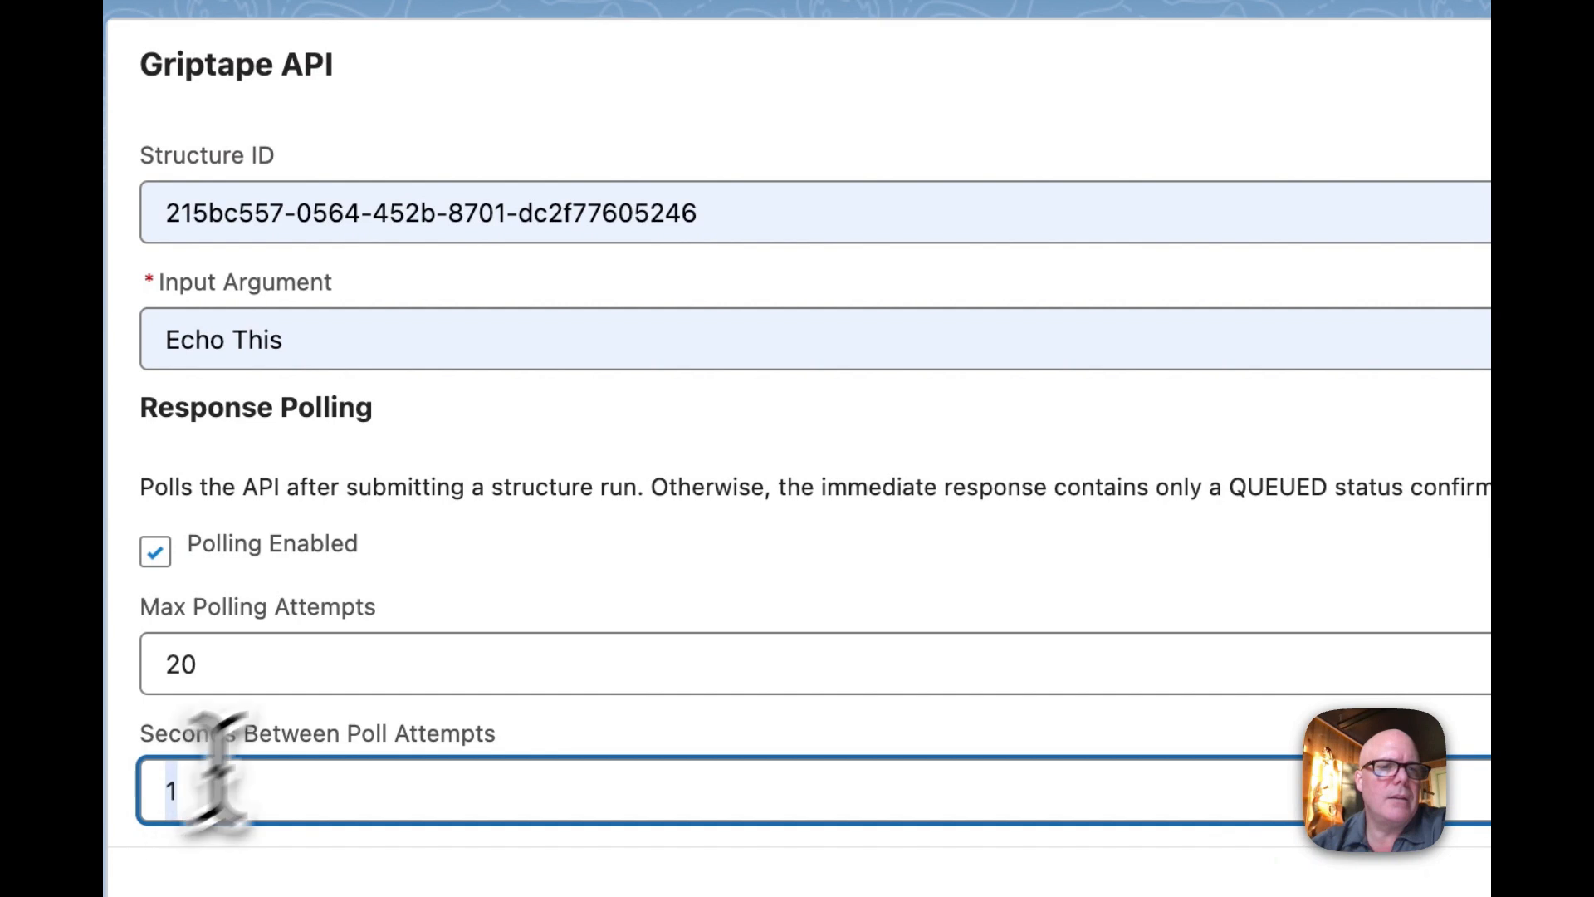
Submit the echo structure run and examine the run results, including the JSON response, its arguments and the response value
left_click(868, 486)
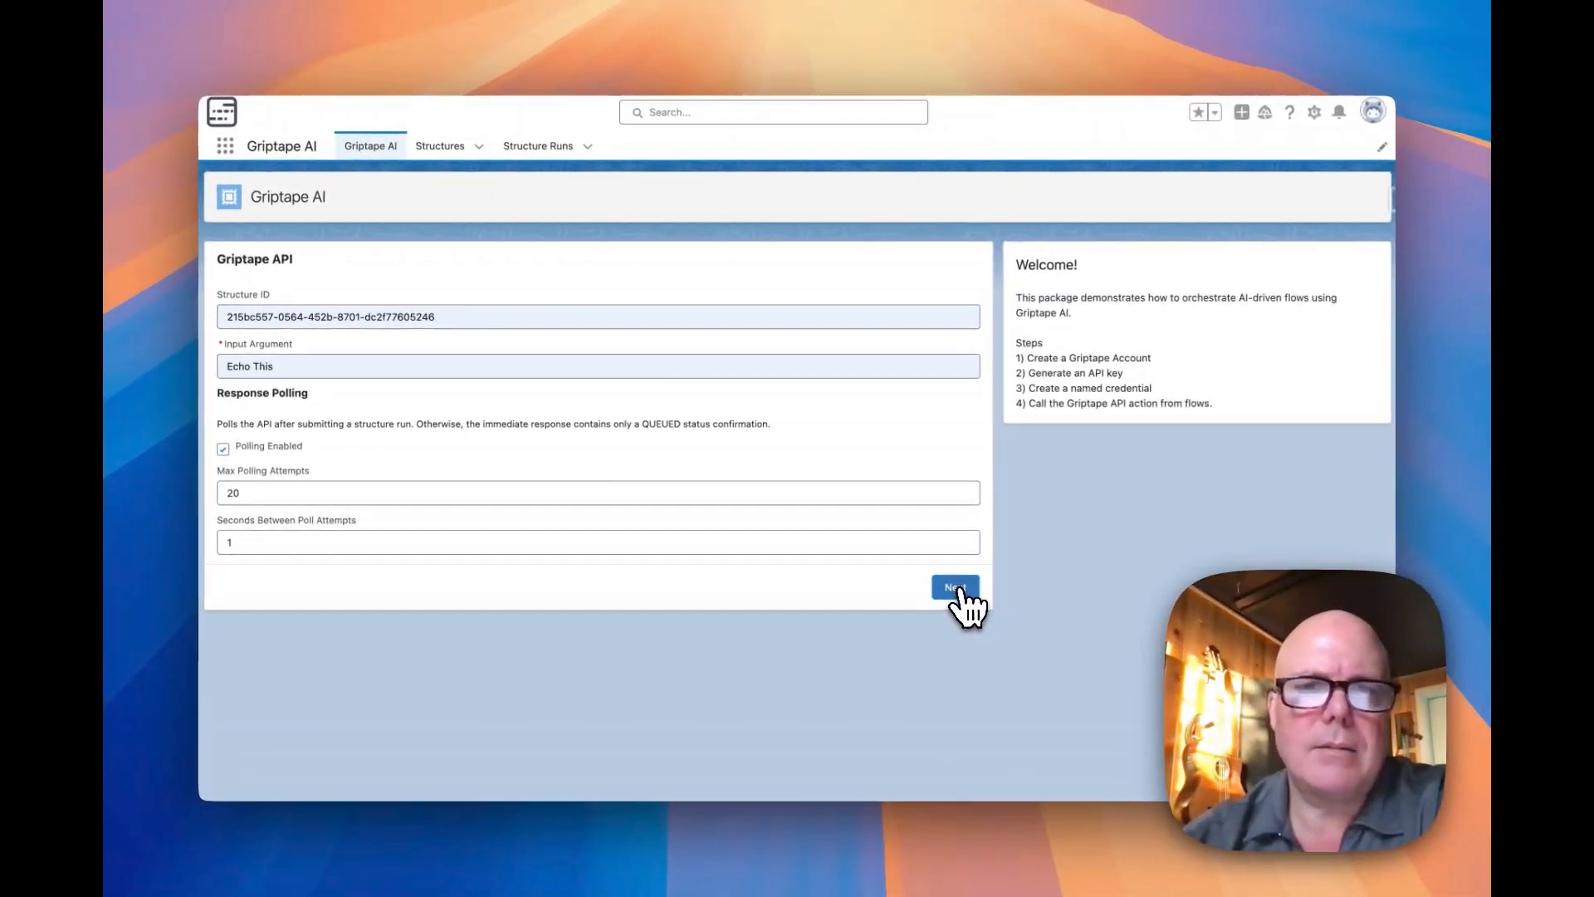
left_click(956, 587)
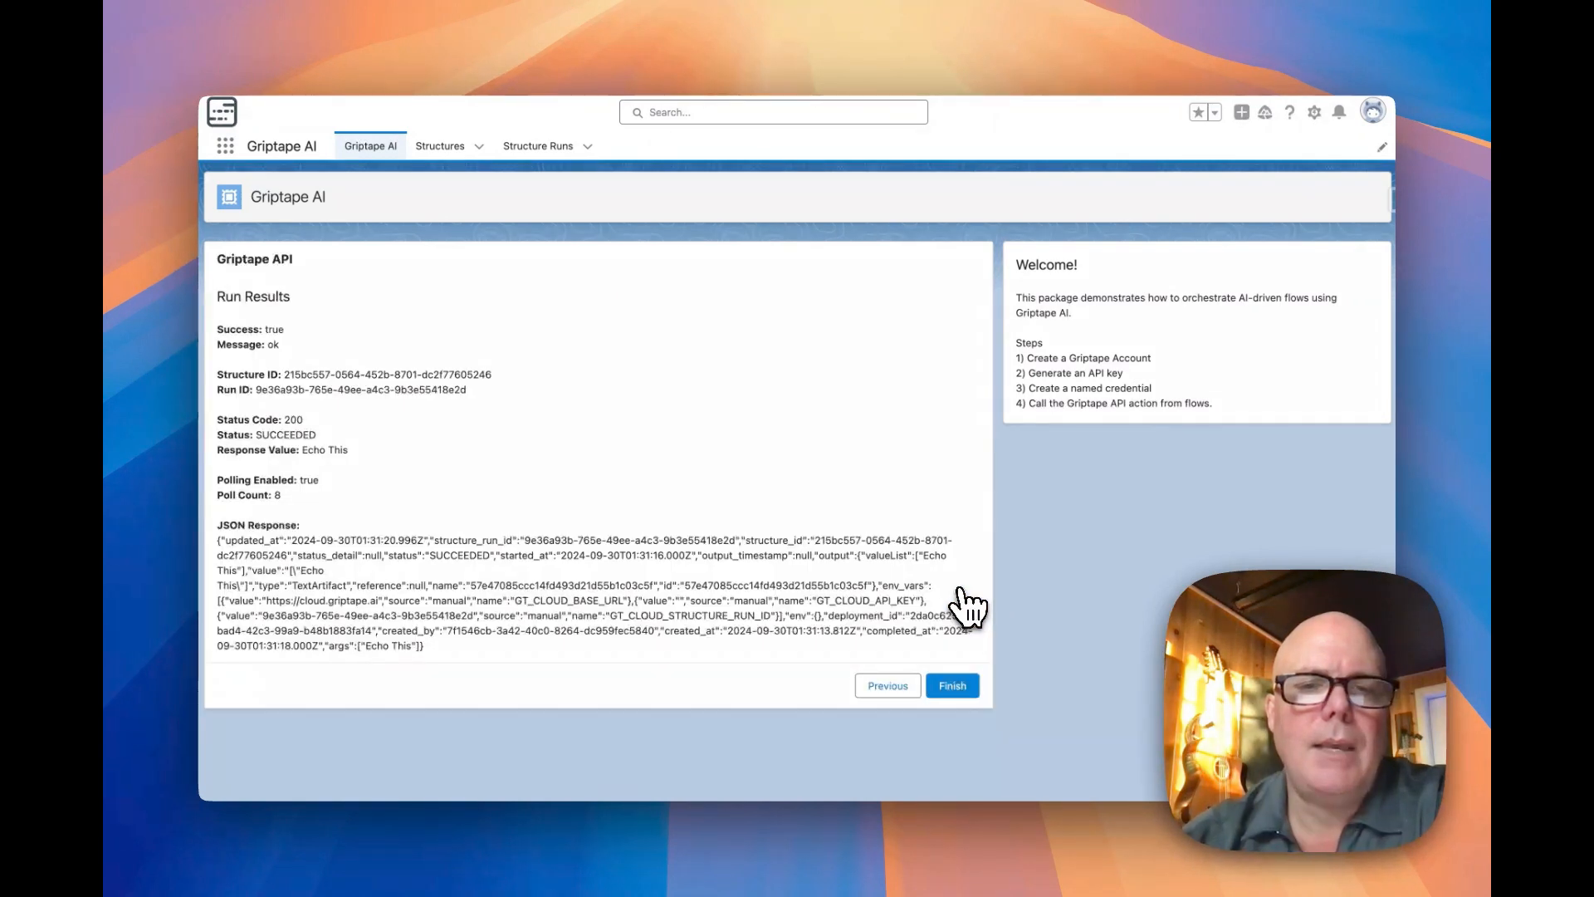
left_click_drag(715, 650, 302, 543)
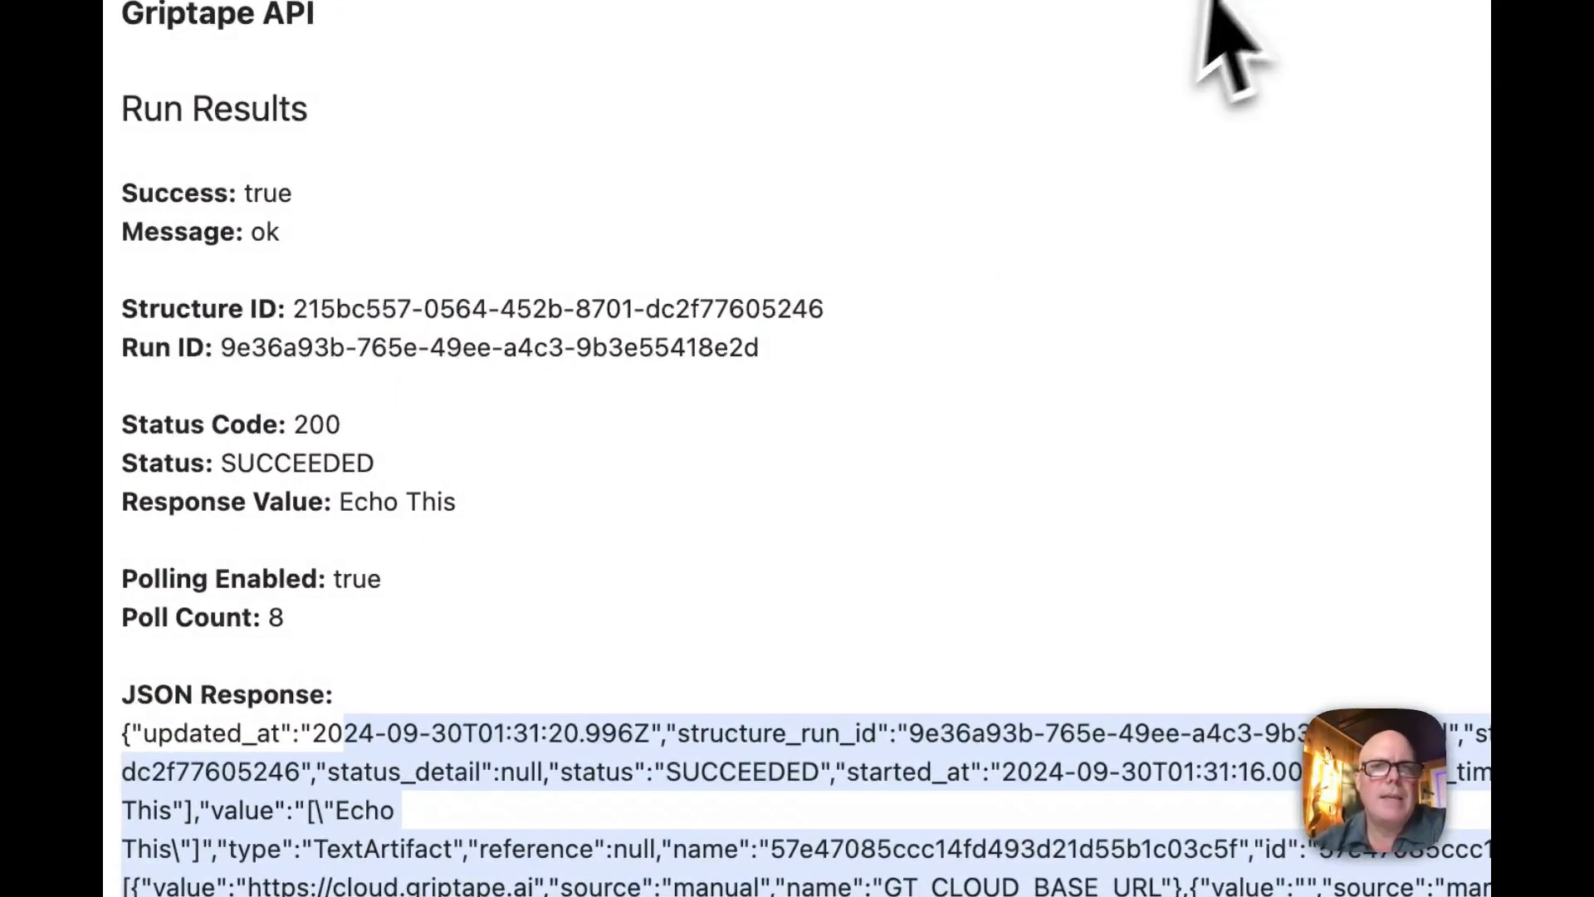
left_click(648, 252)
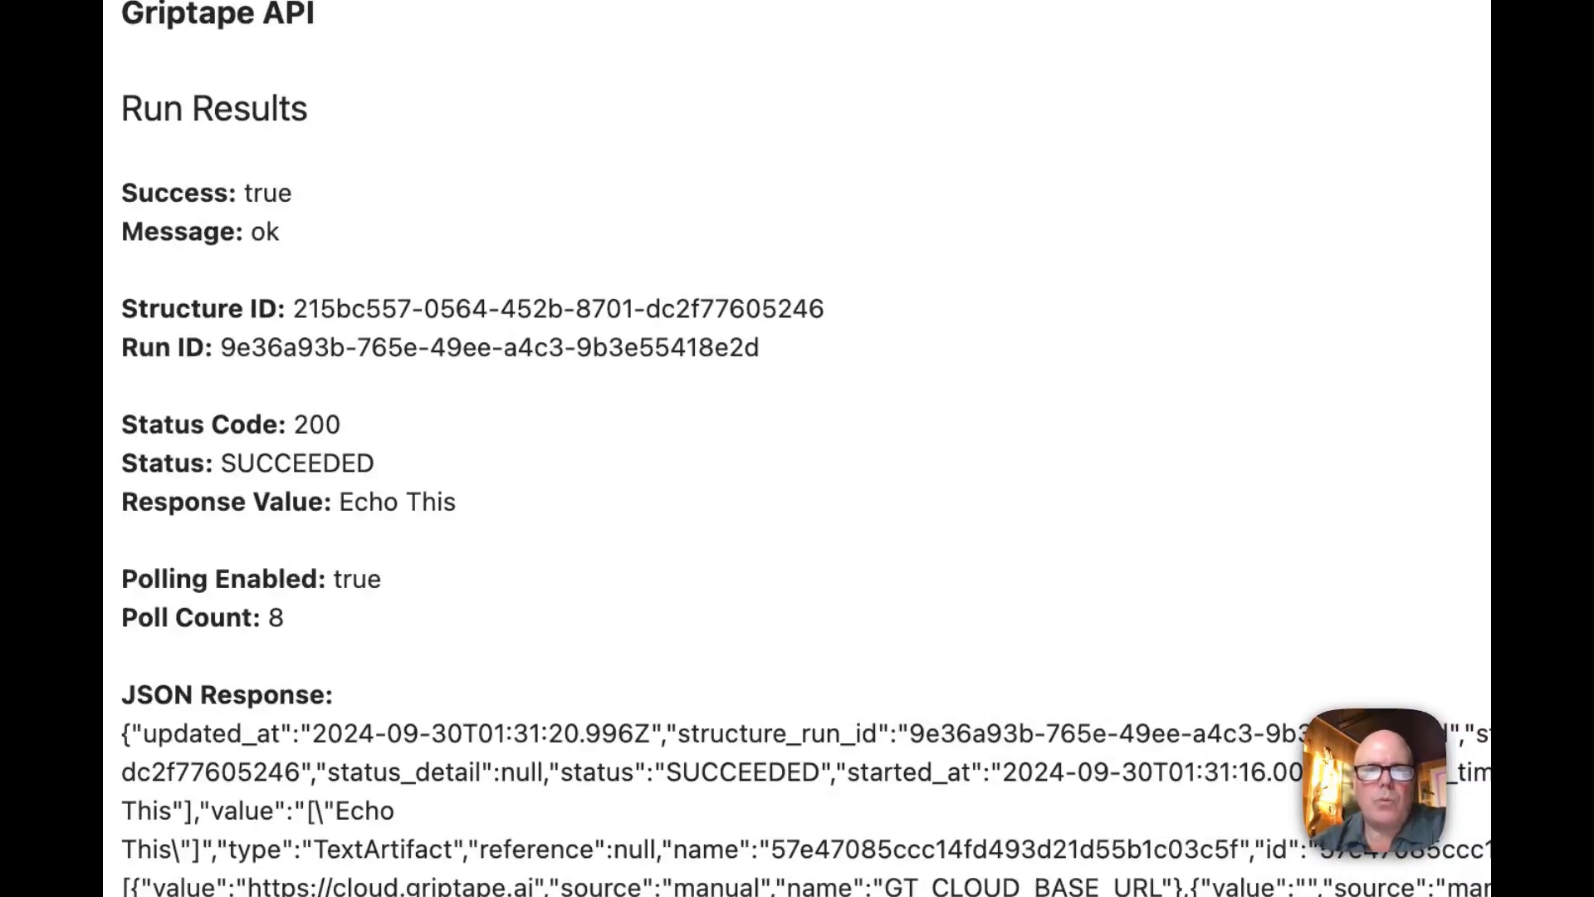
left_click_drag(714, 892, 669, 776)
left_click(674, 777)
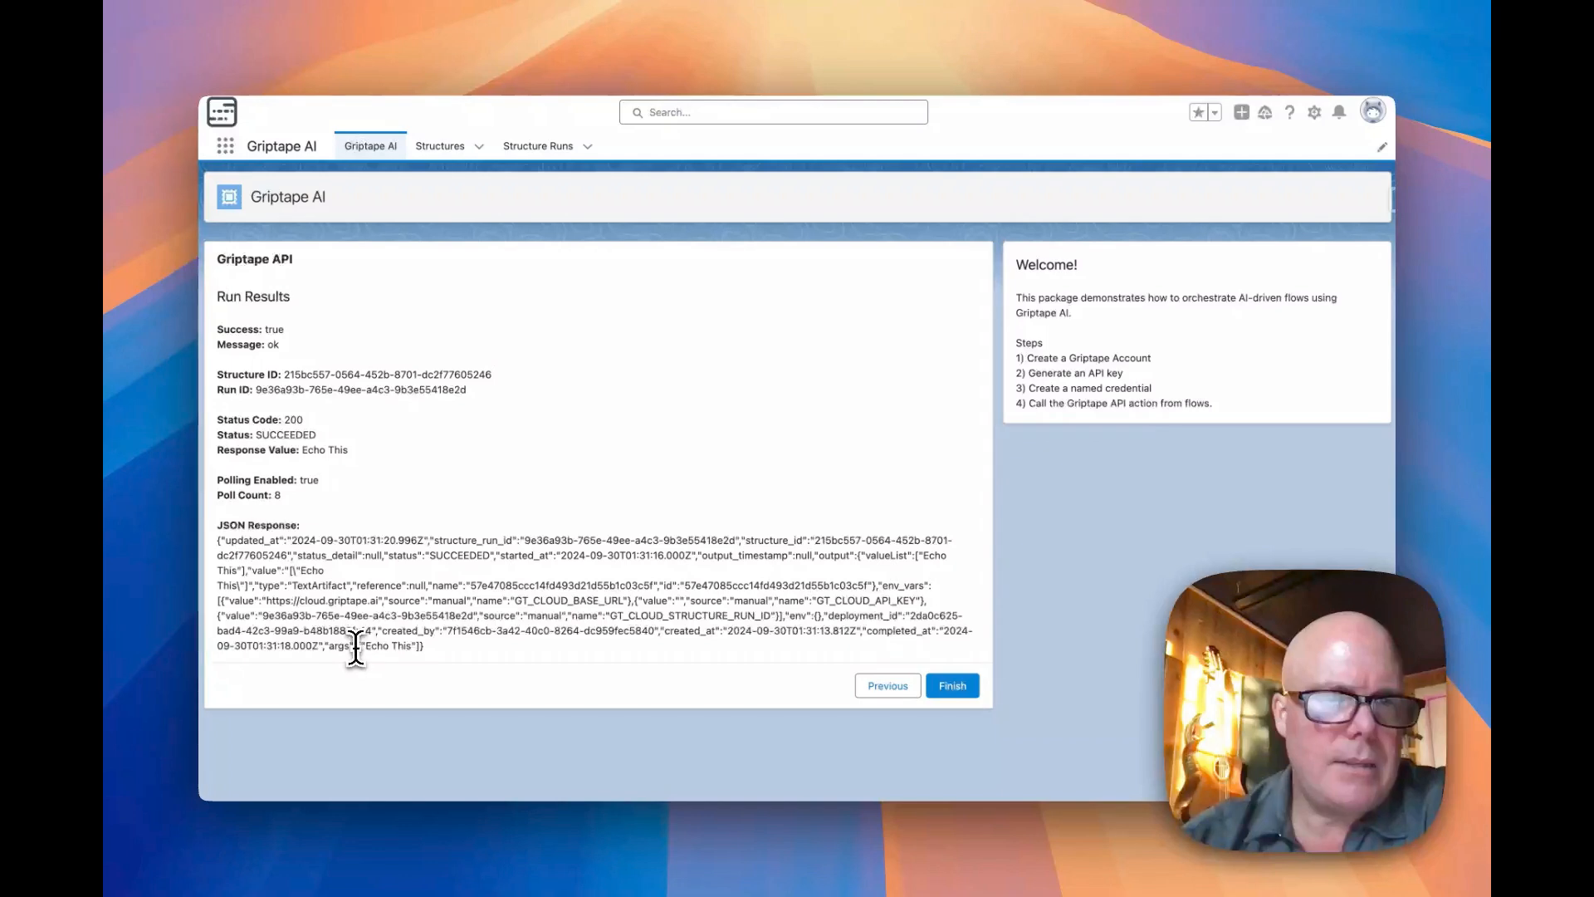
left_click_drag(381, 646, 412, 646)
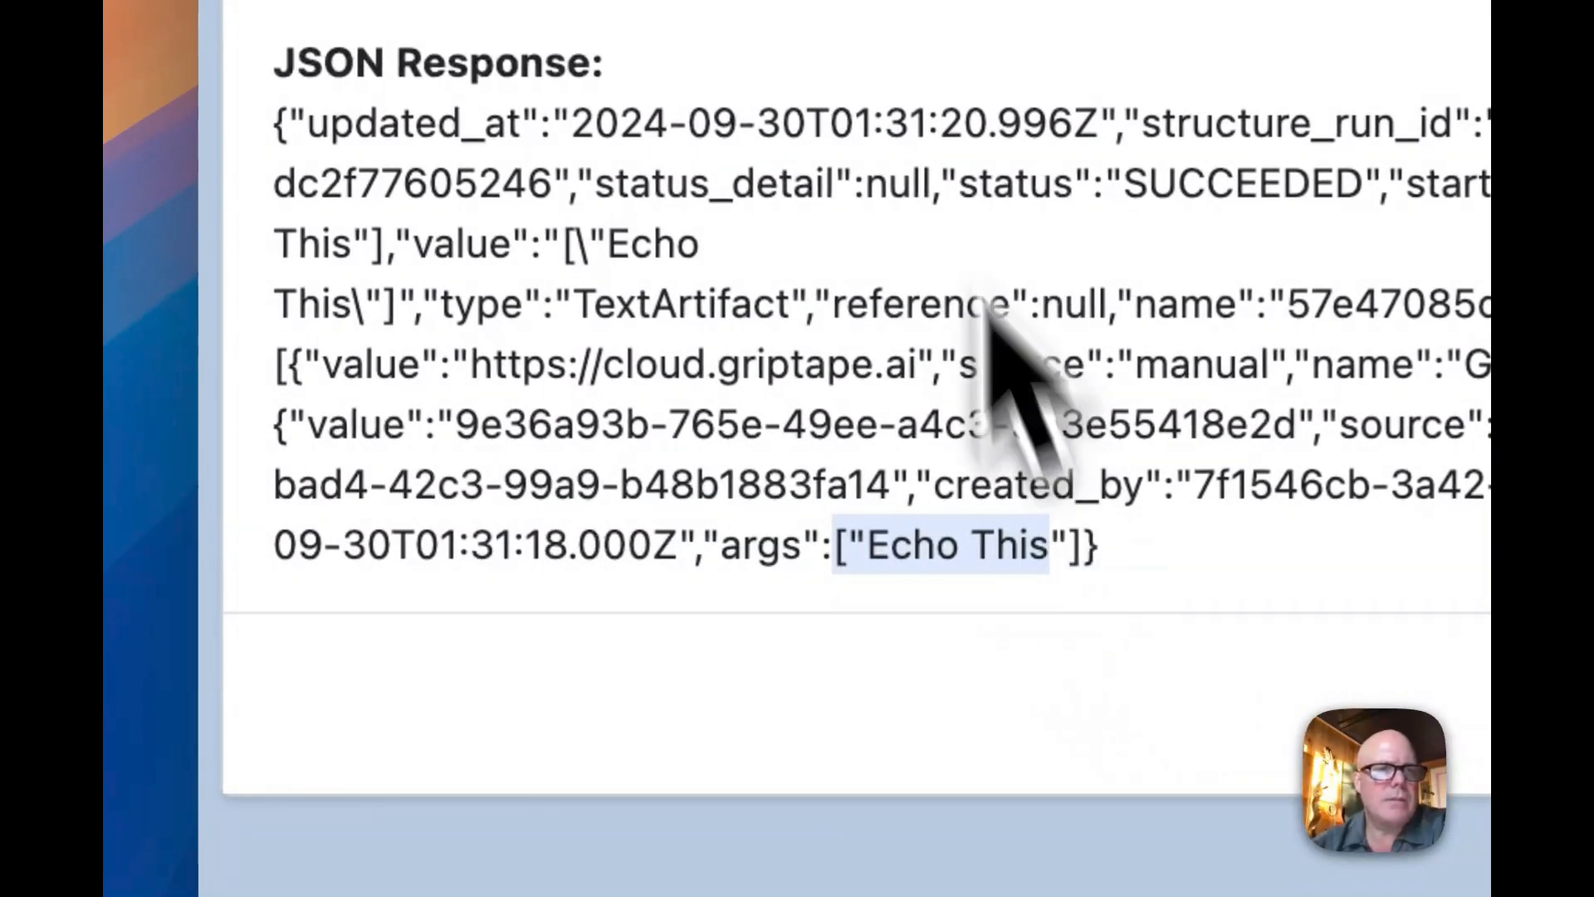
left_click(889, 2)
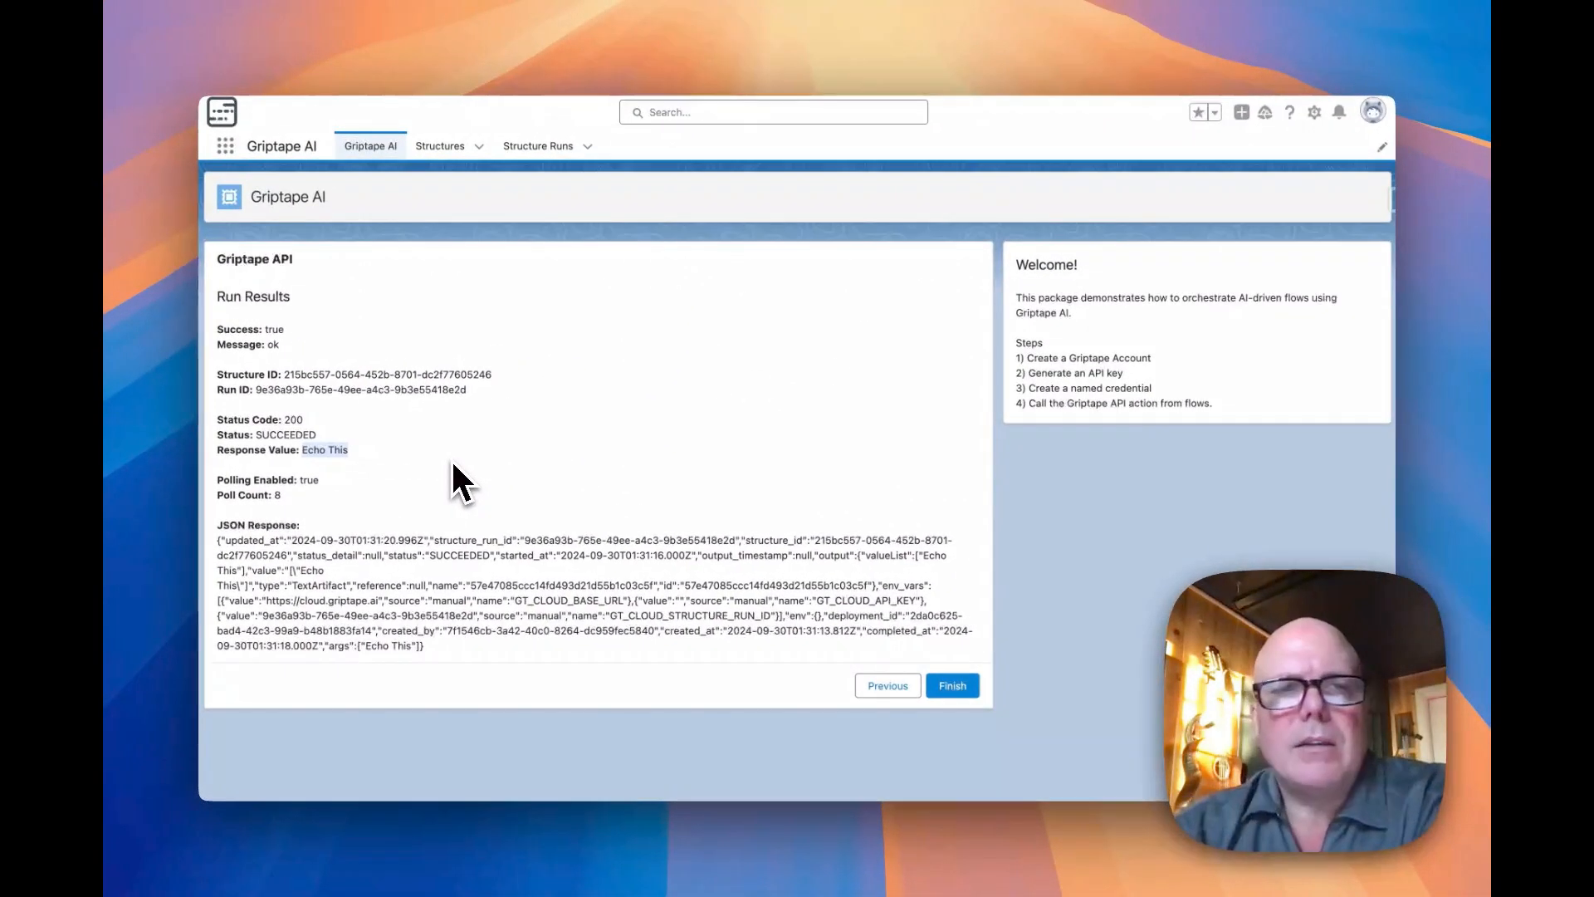
left_click(452, 461)
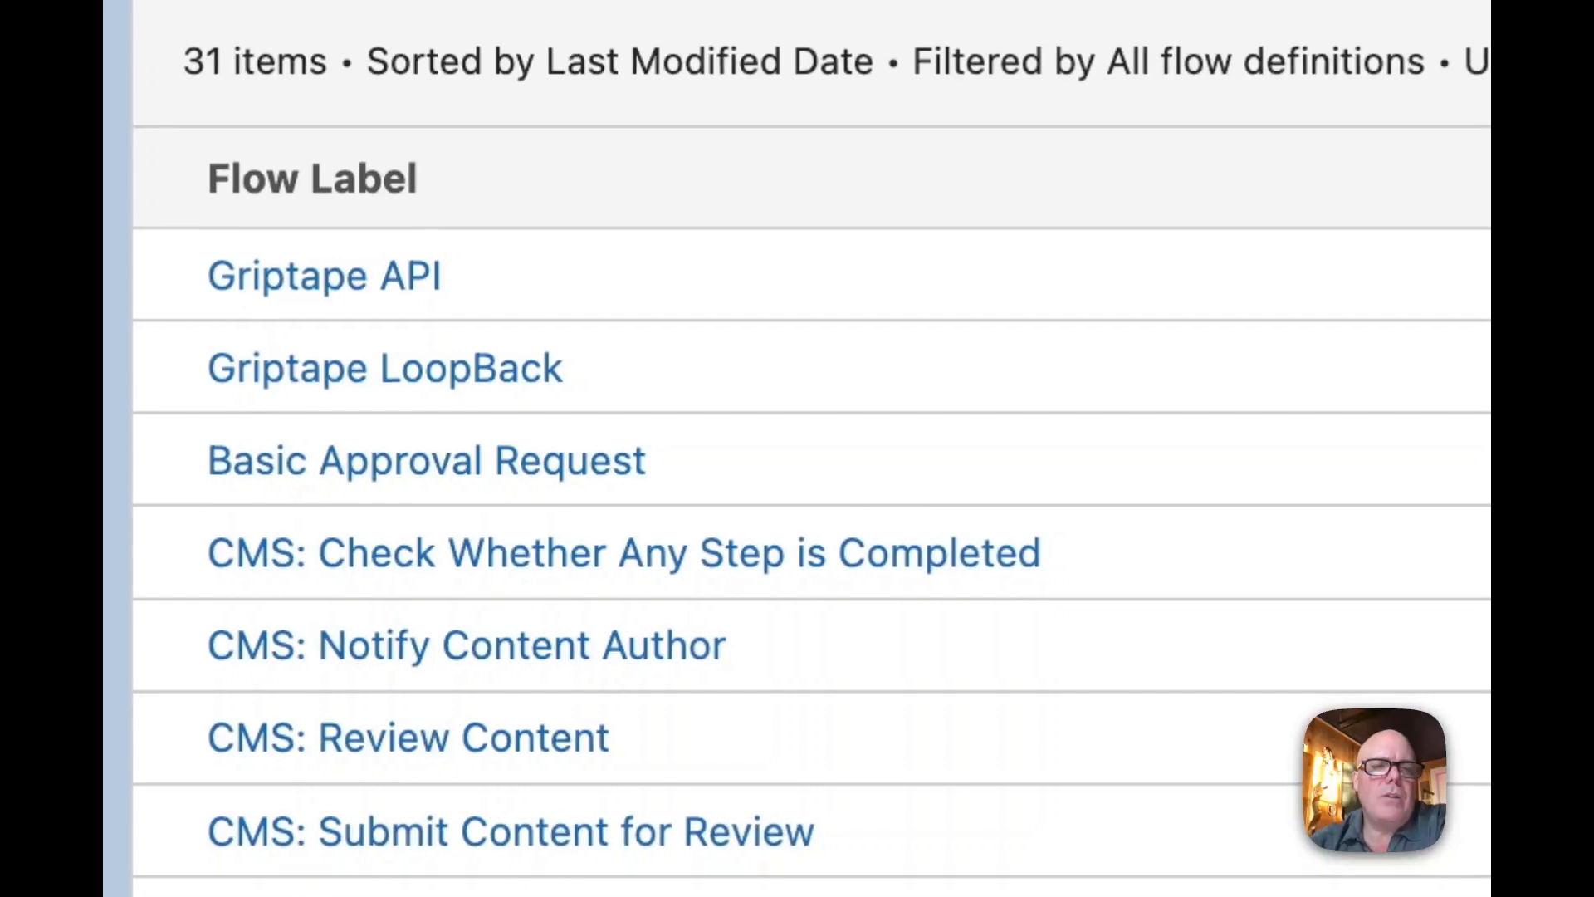
Open the Griptape API flow in Flow Builder and examine the components of its Start Screen element
left_click(299, 280)
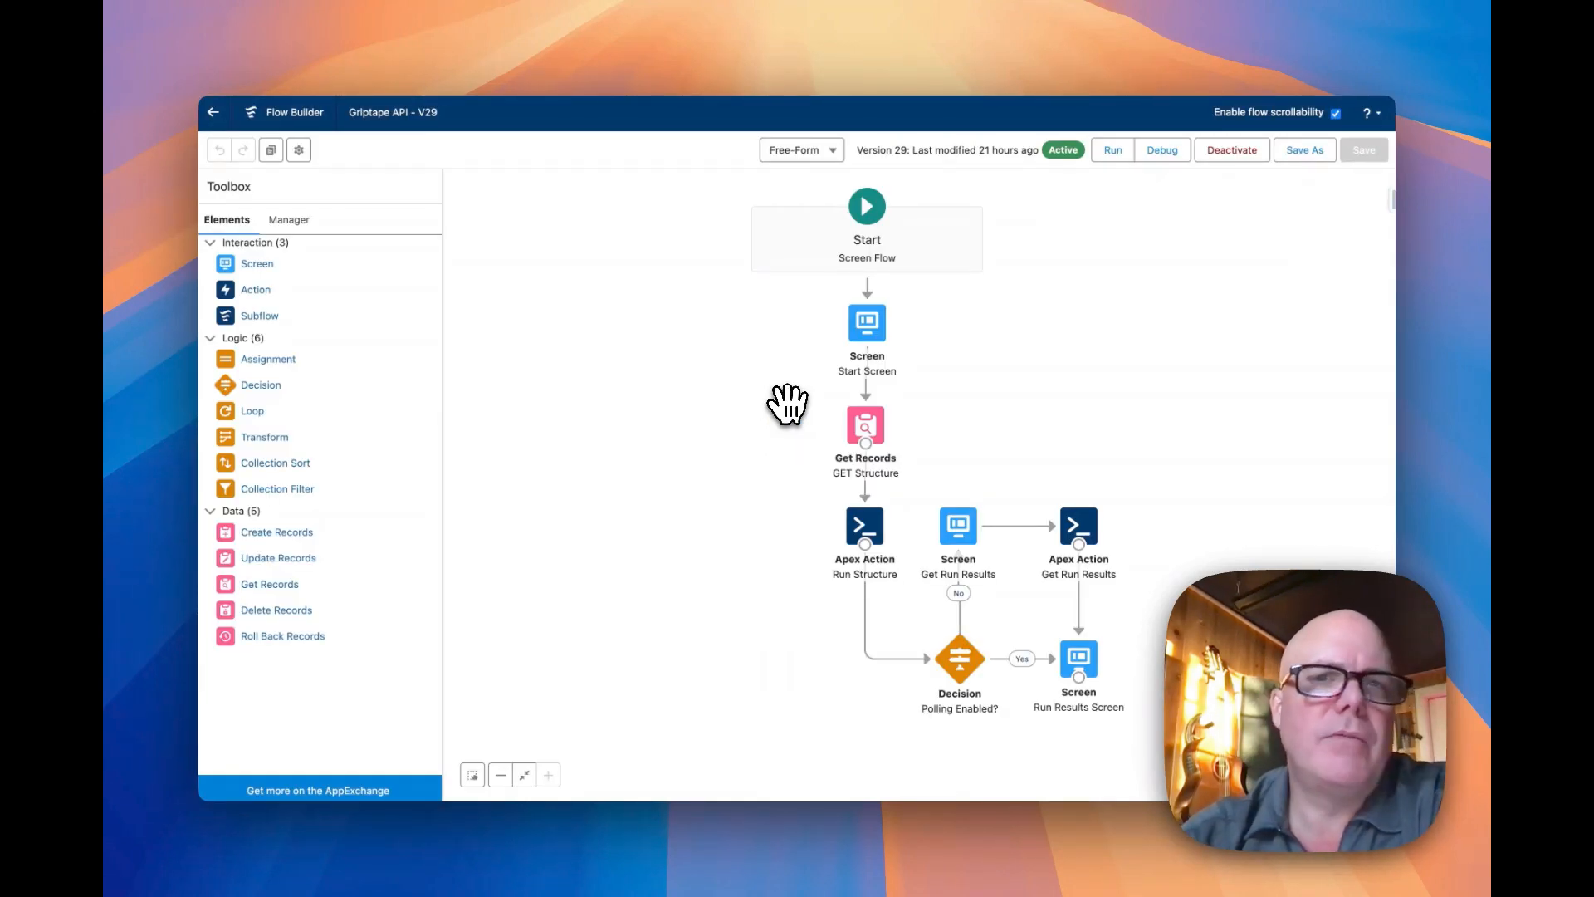
left_click_drag(1039, 416, 799, 412)
double_click(619, 319)
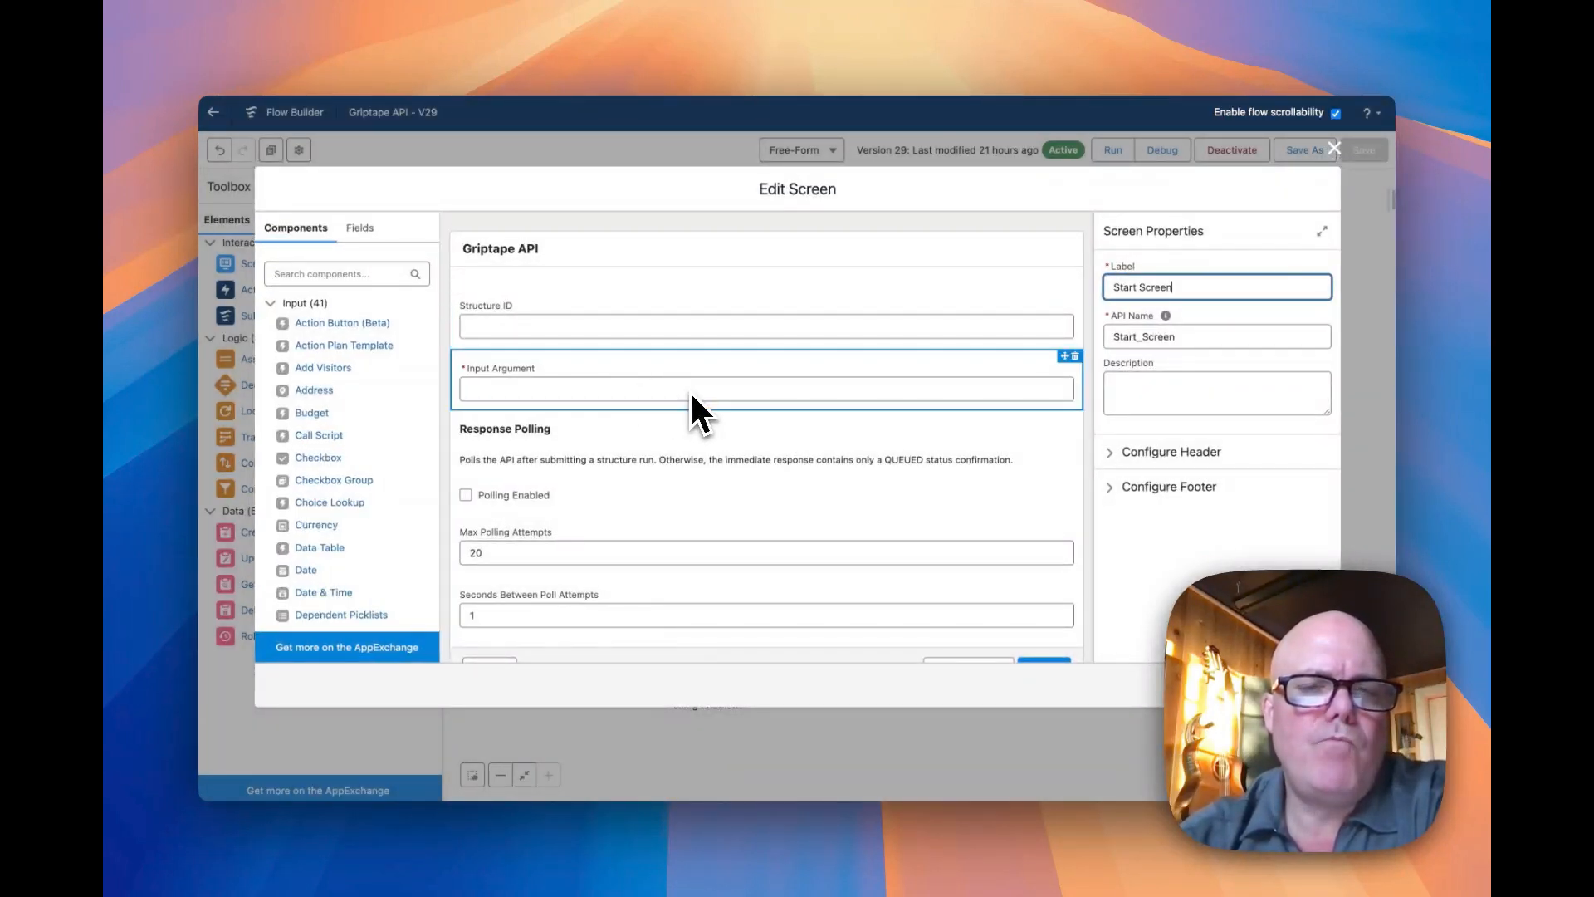
scroll(692, 413, "down", 1)
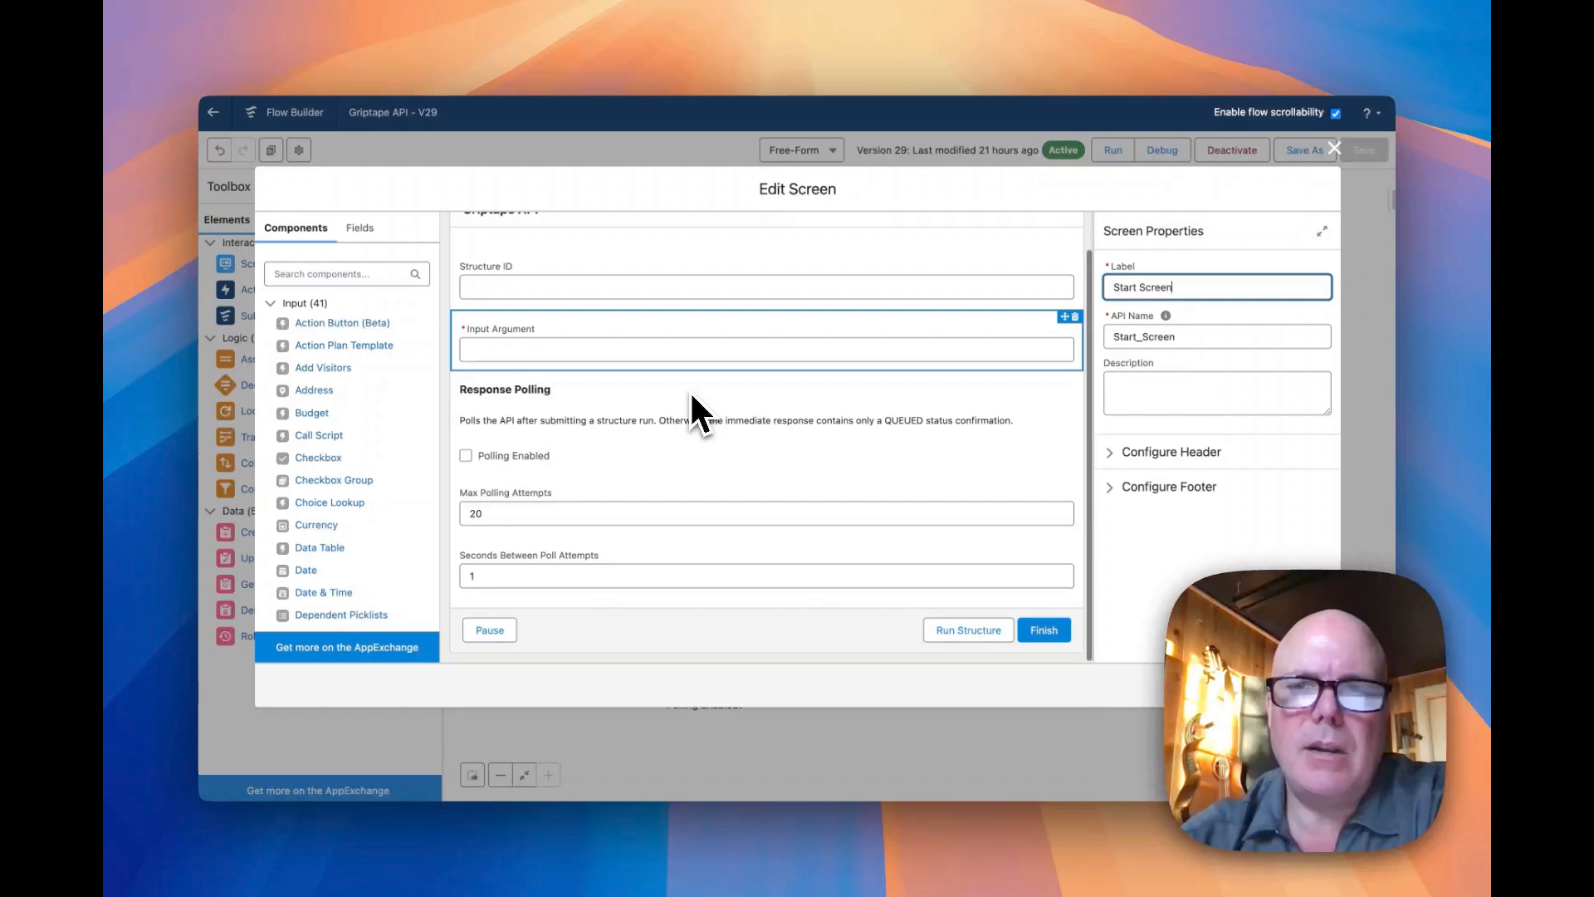
left_click(1334, 150)
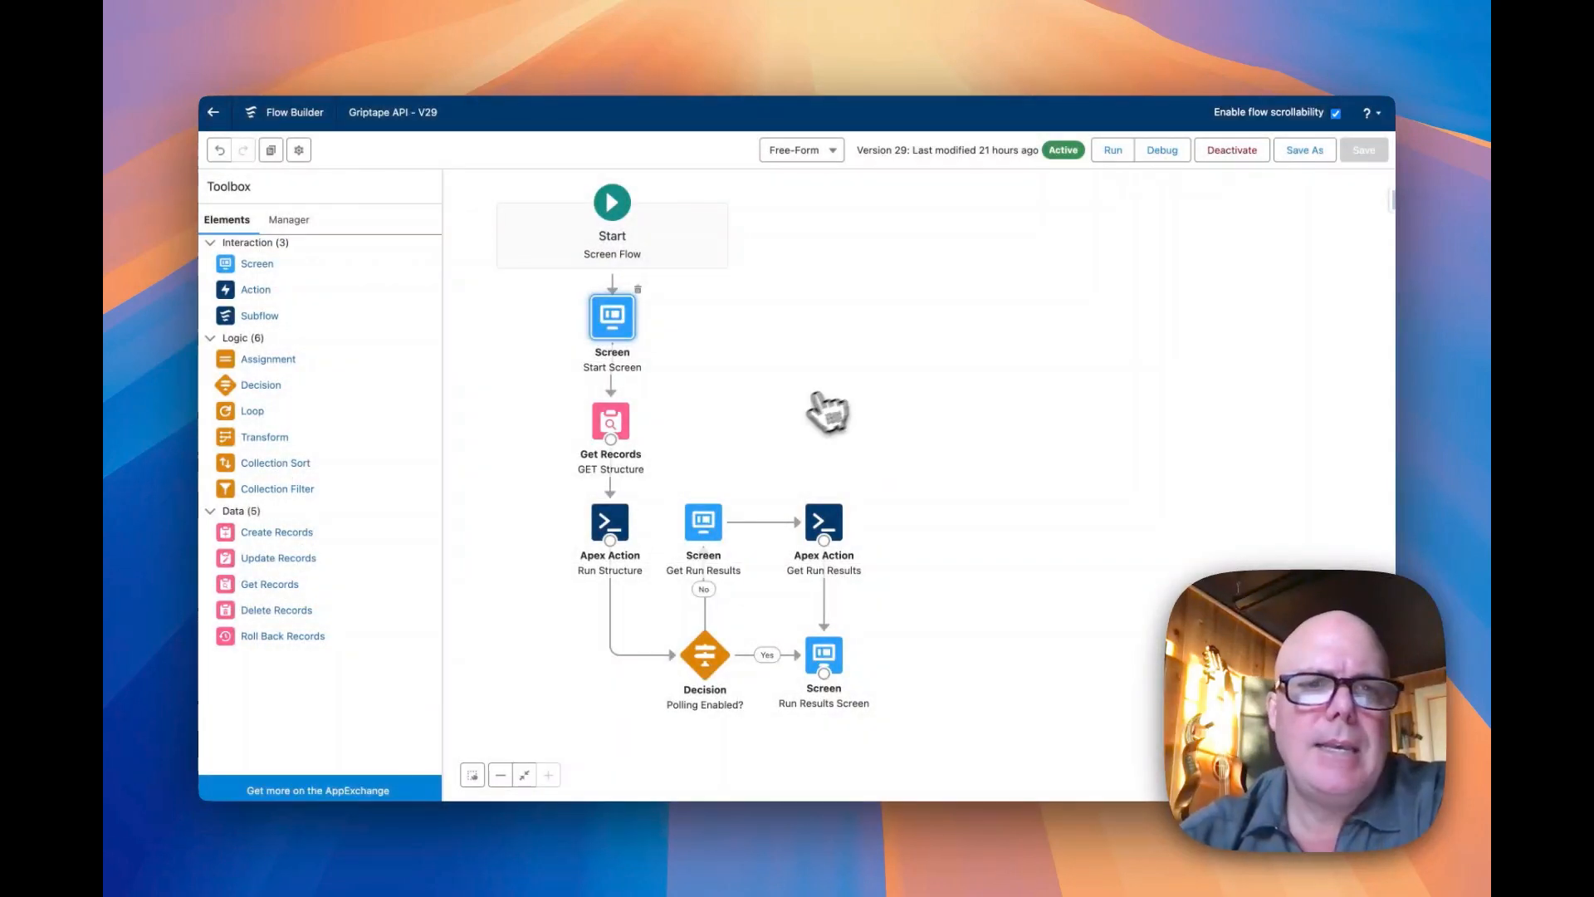
Start a new Action element in the flow and look through the available actions in the Griptape category
left_click(621, 519)
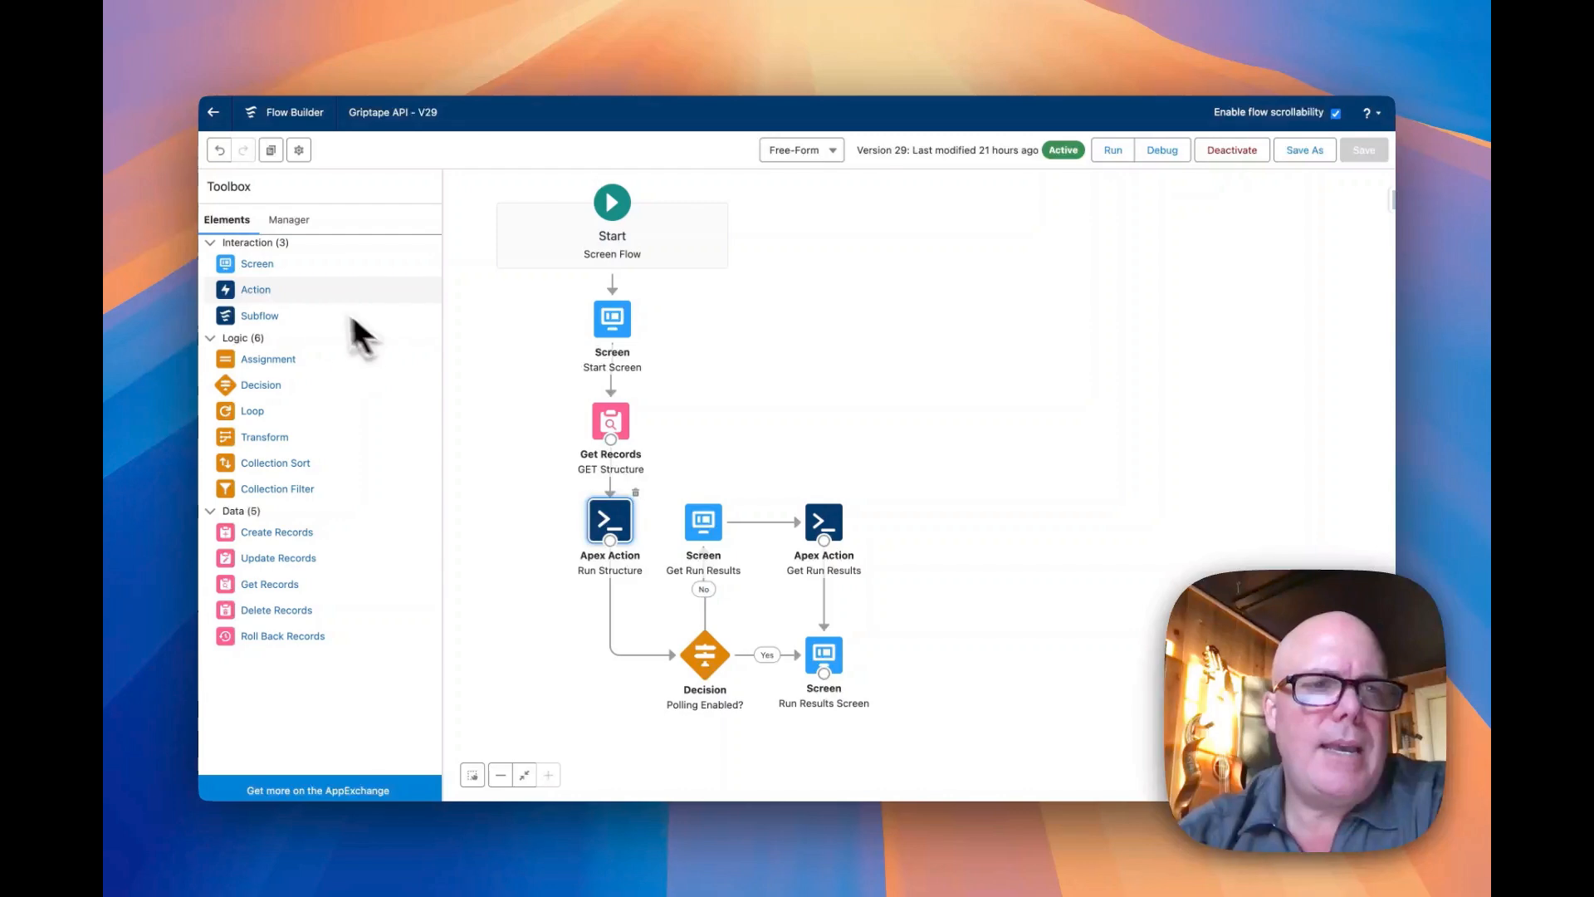
left_click_drag(237, 290, 710, 390)
scroll(581, 465, "down", 5)
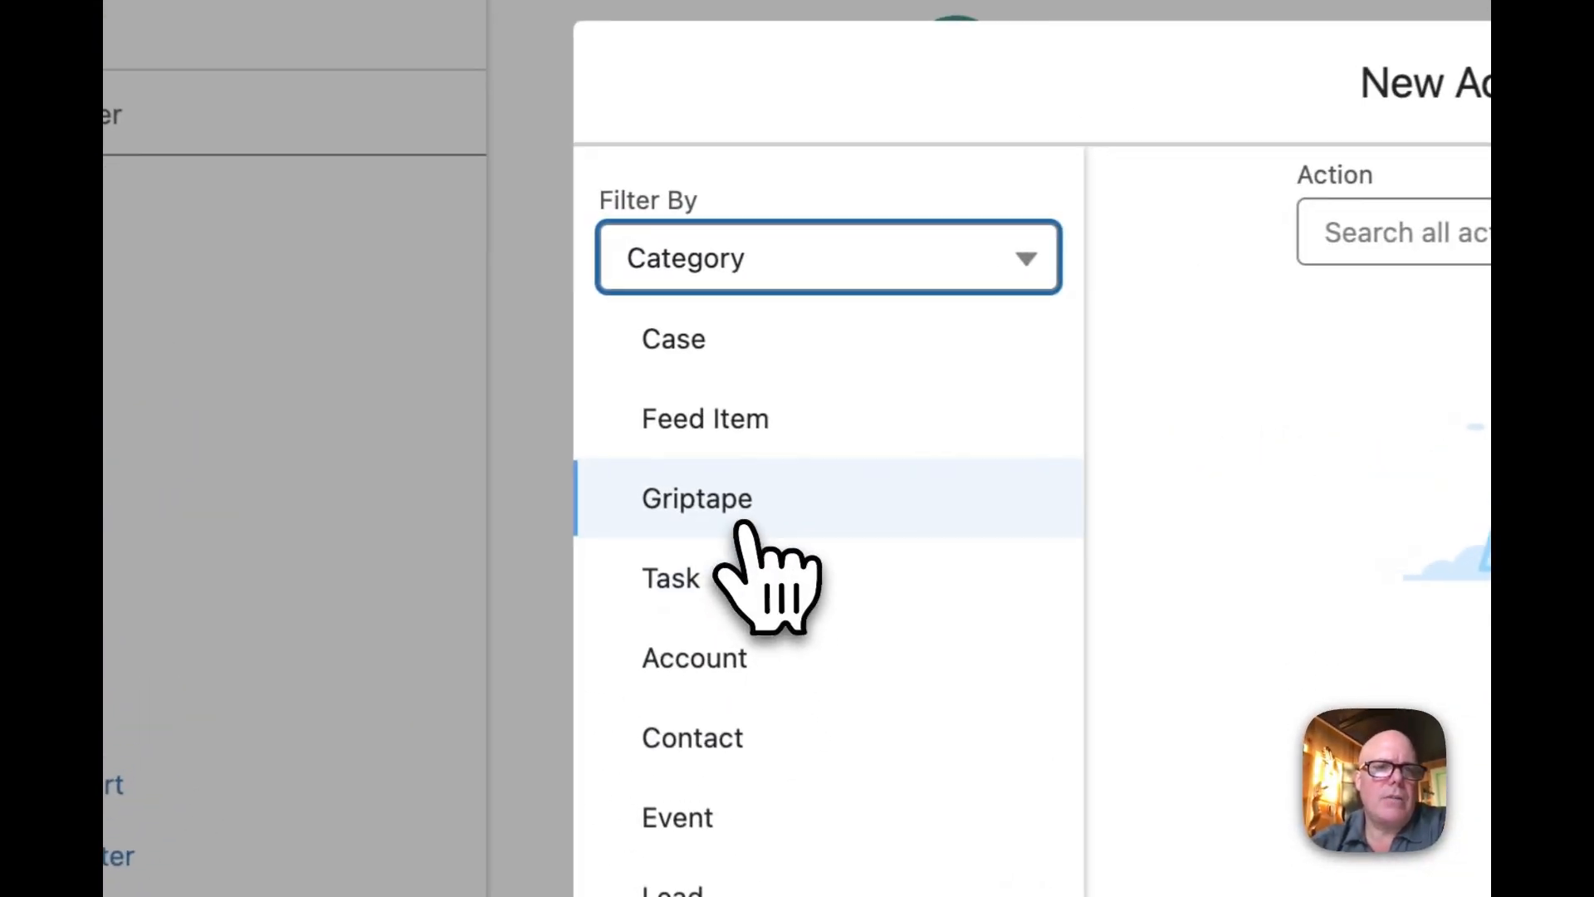
left_click(531, 366)
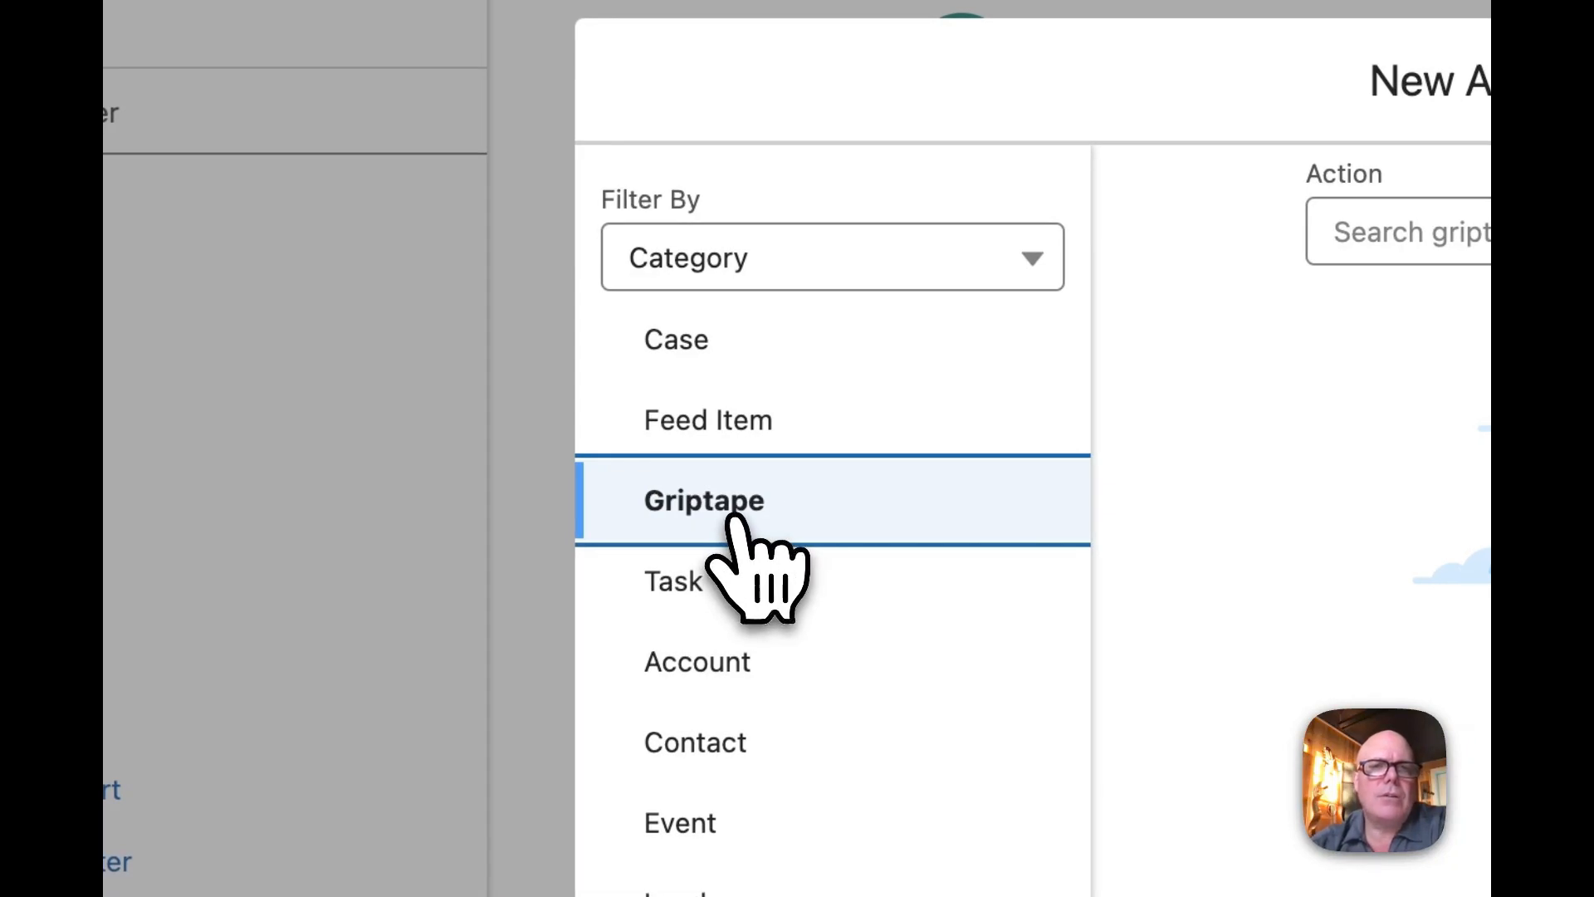
left_click(1423, 234)
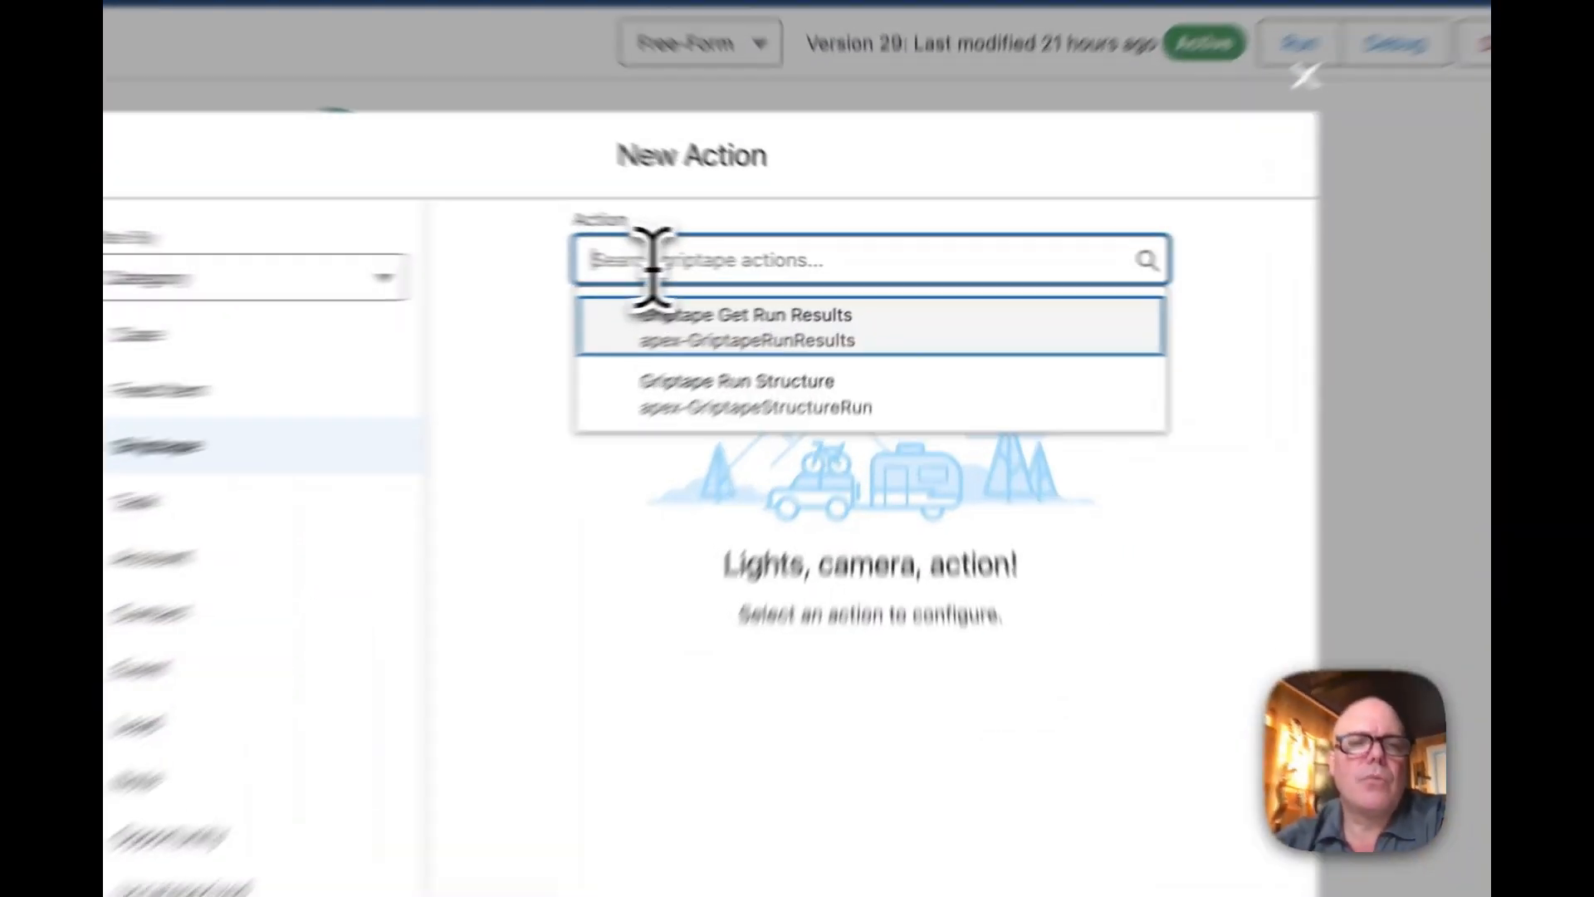
key("Down")
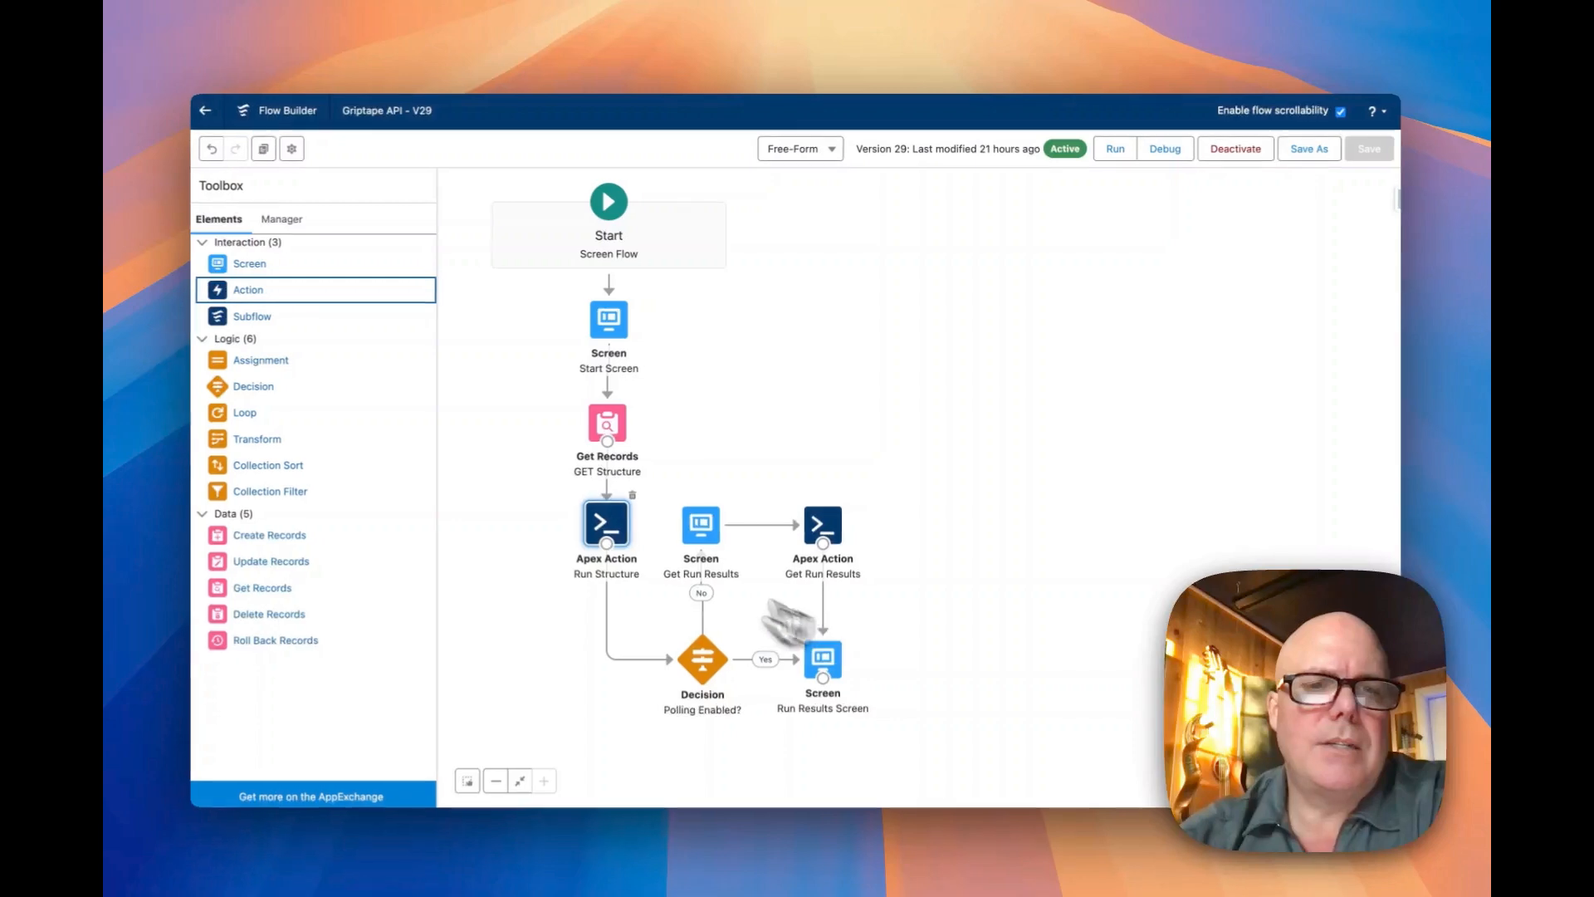
Examine the Run Structure action's input values and the variables storing its outputs, including Run ID, and close it without saving
double_click(618, 527)
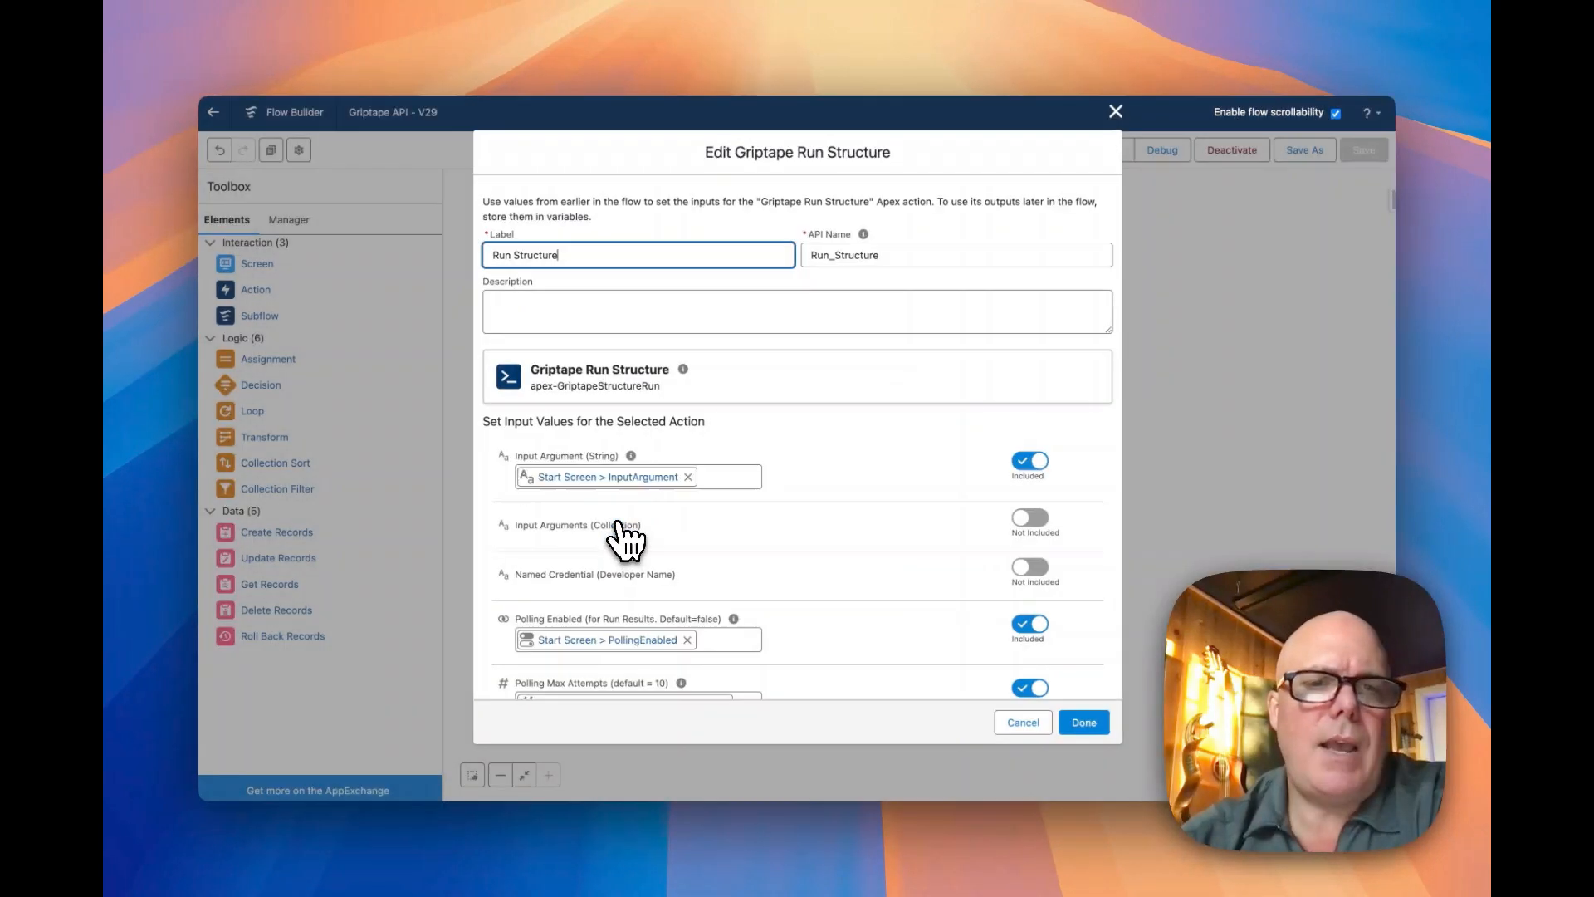
scroll(843, 535, "down", 5)
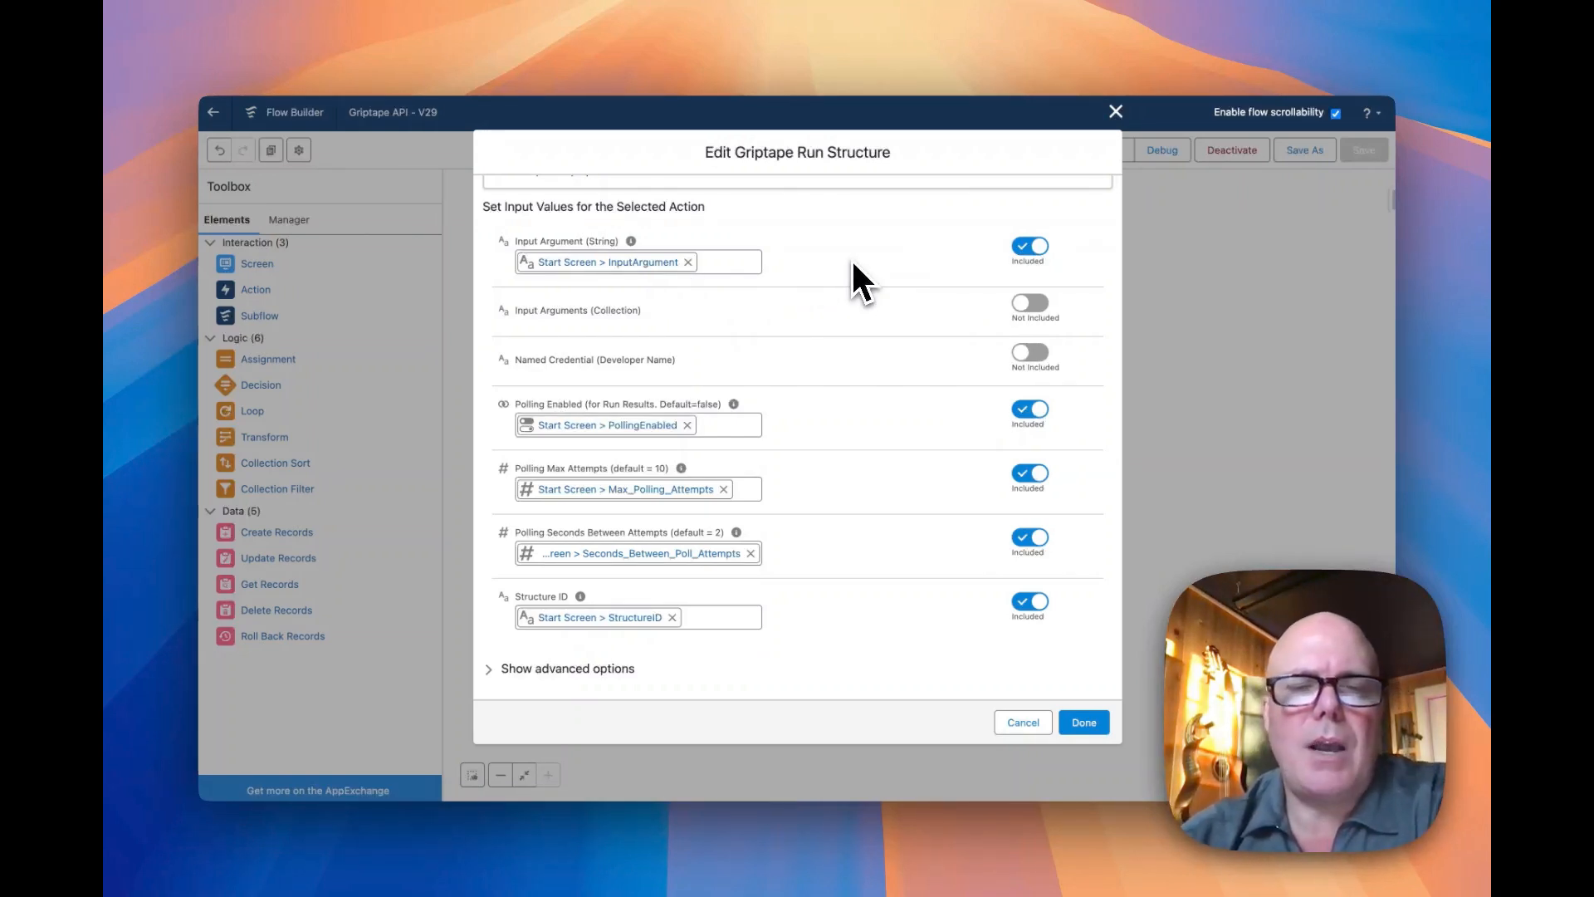
scroll(853, 264, "down", 1)
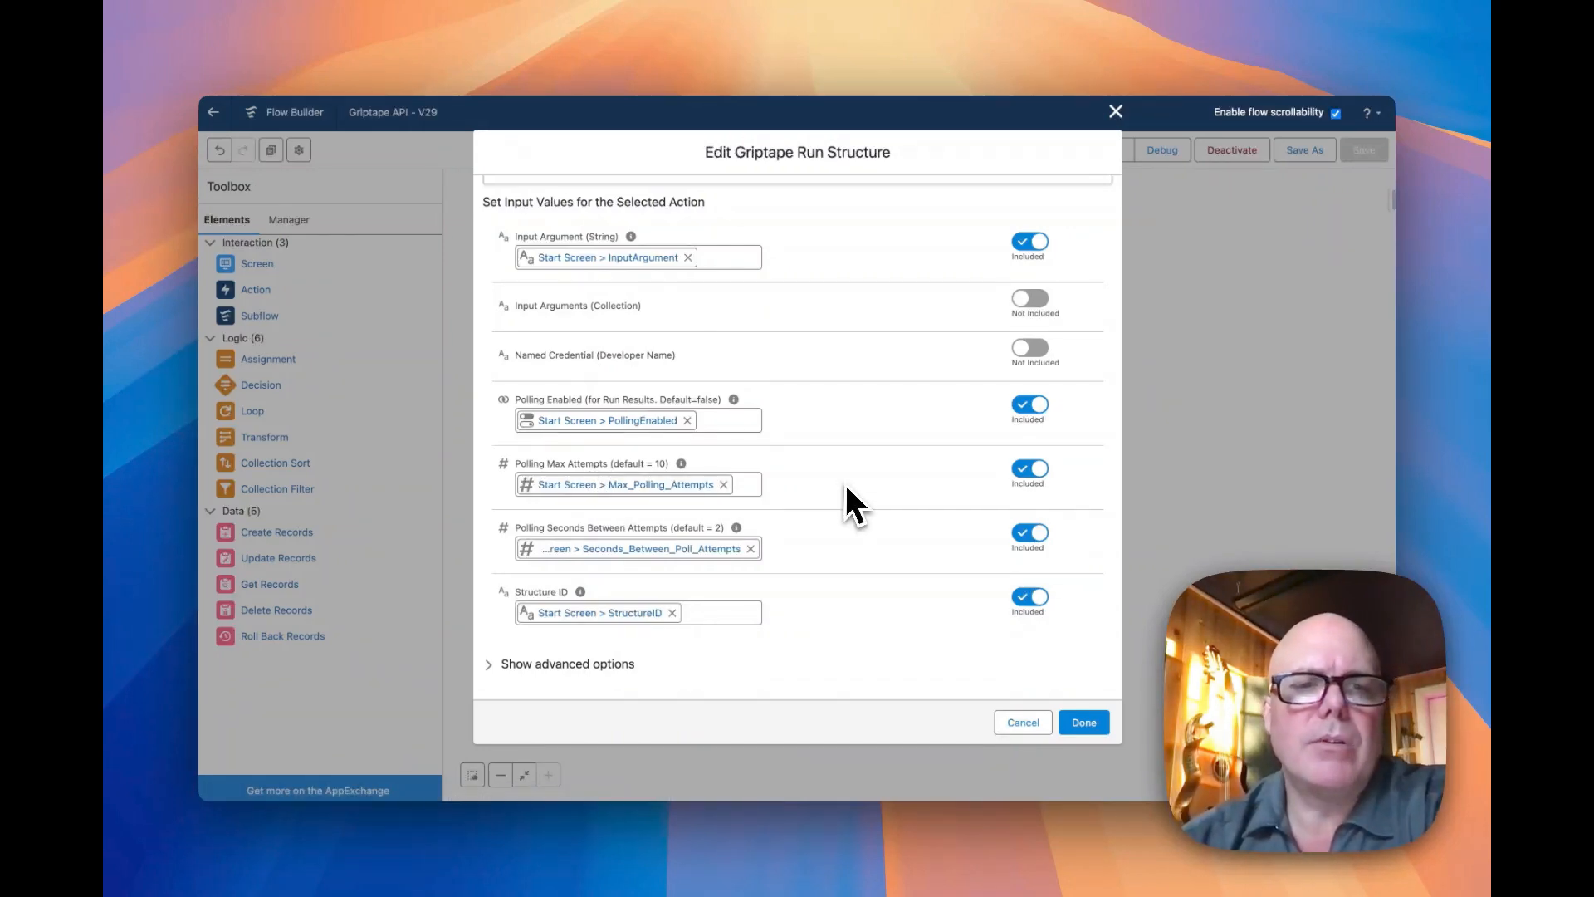
left_click(568, 663)
scroll(570, 668, "down", 5)
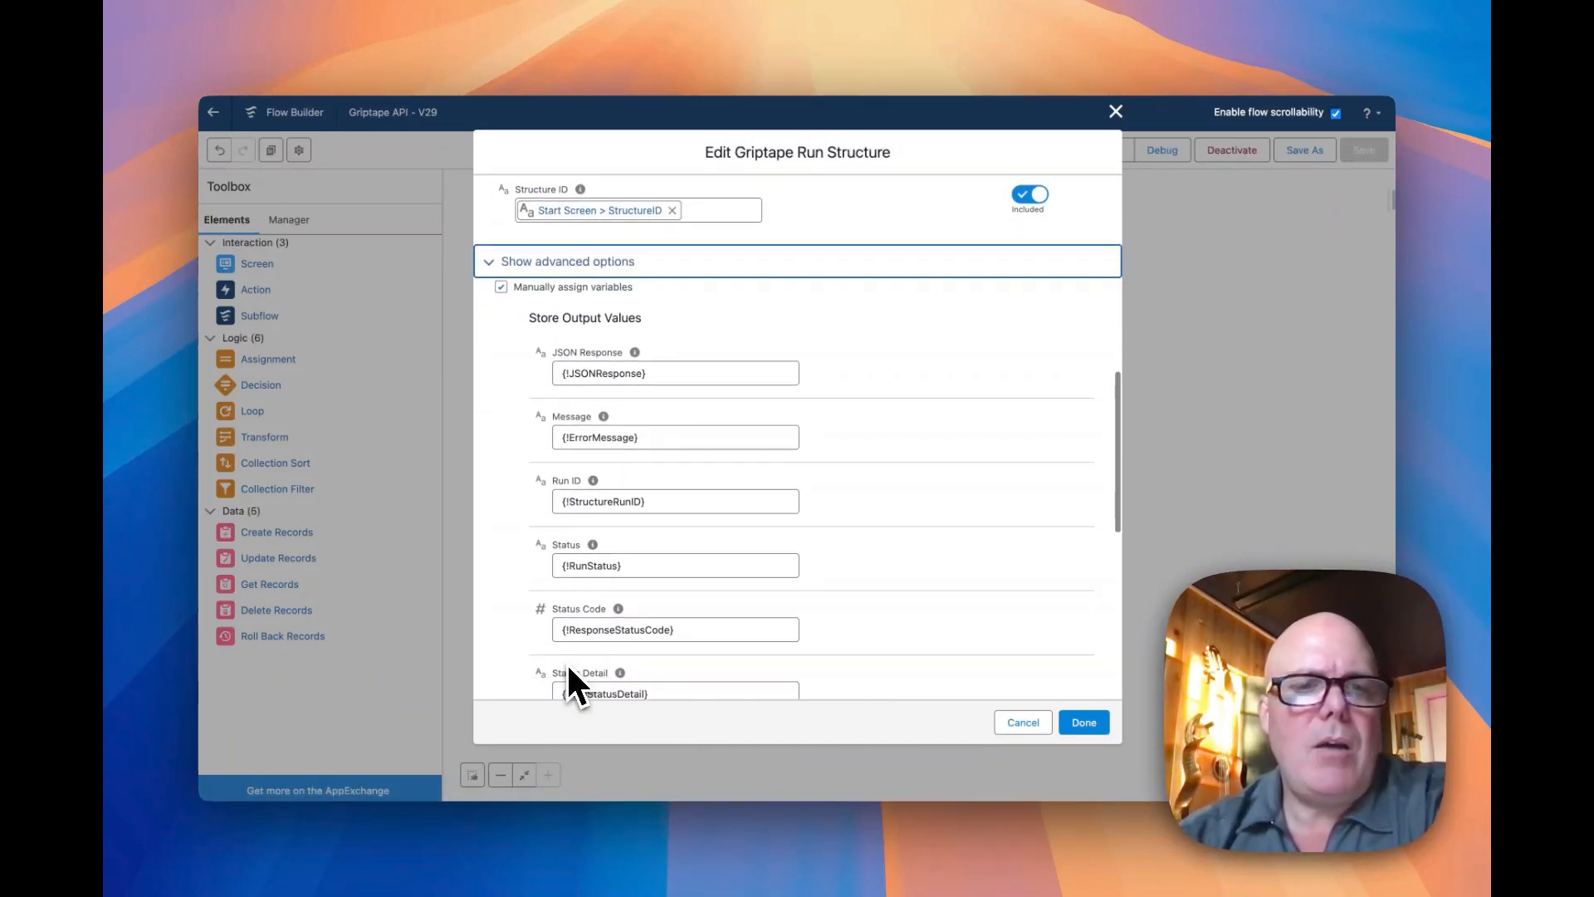
scroll(673, 559, "down", 1)
left_click_drag(646, 462, 558, 462)
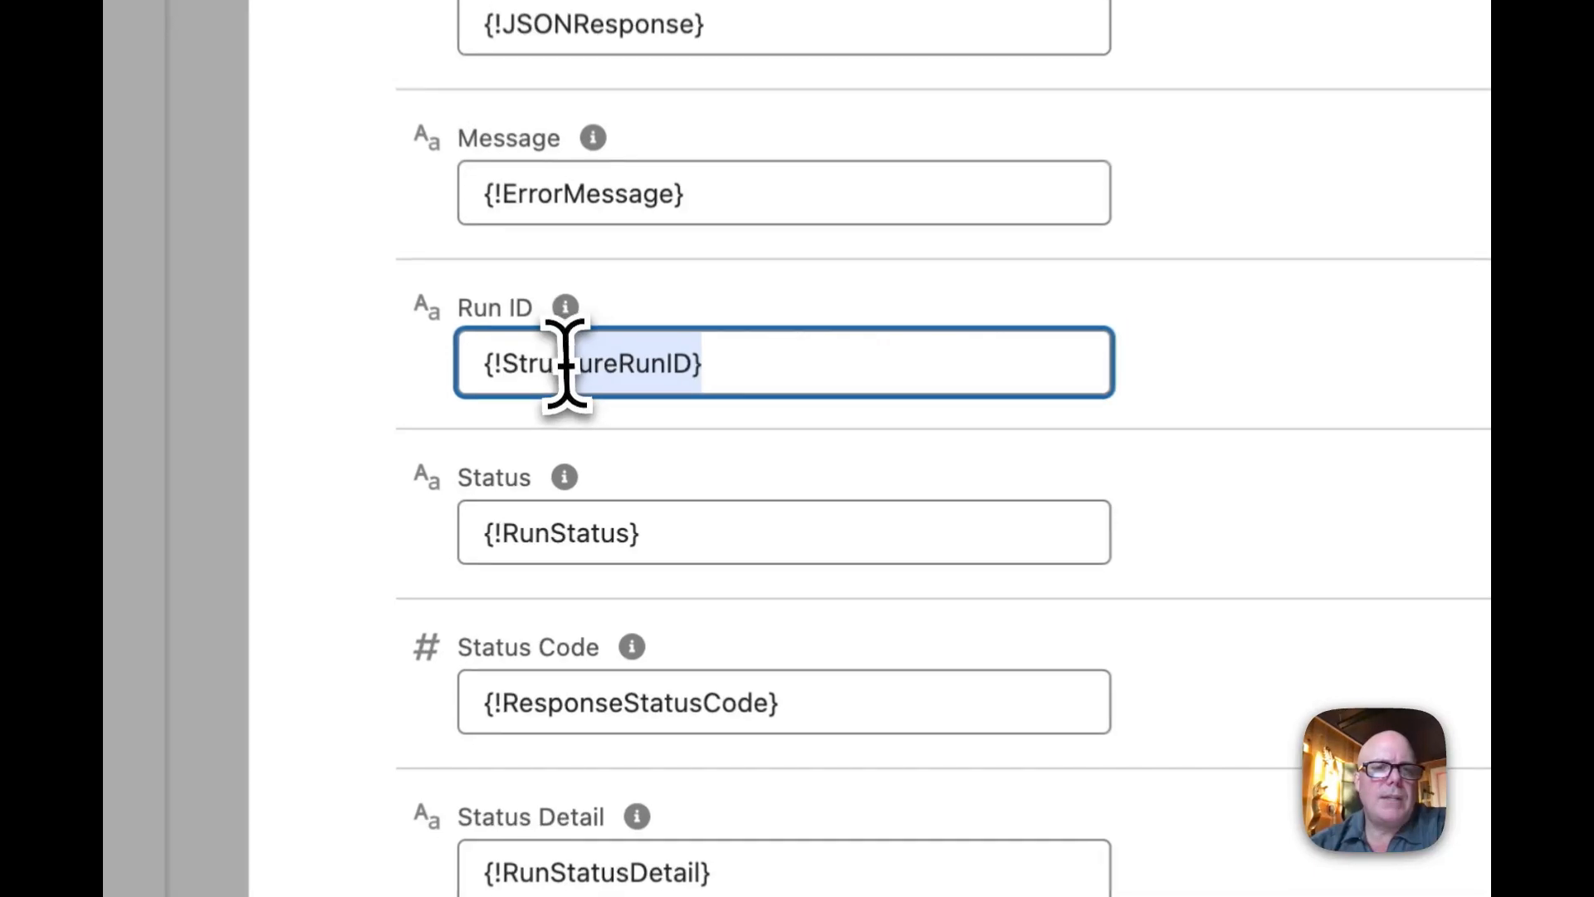
left_click_drag(467, 357, 456, 357)
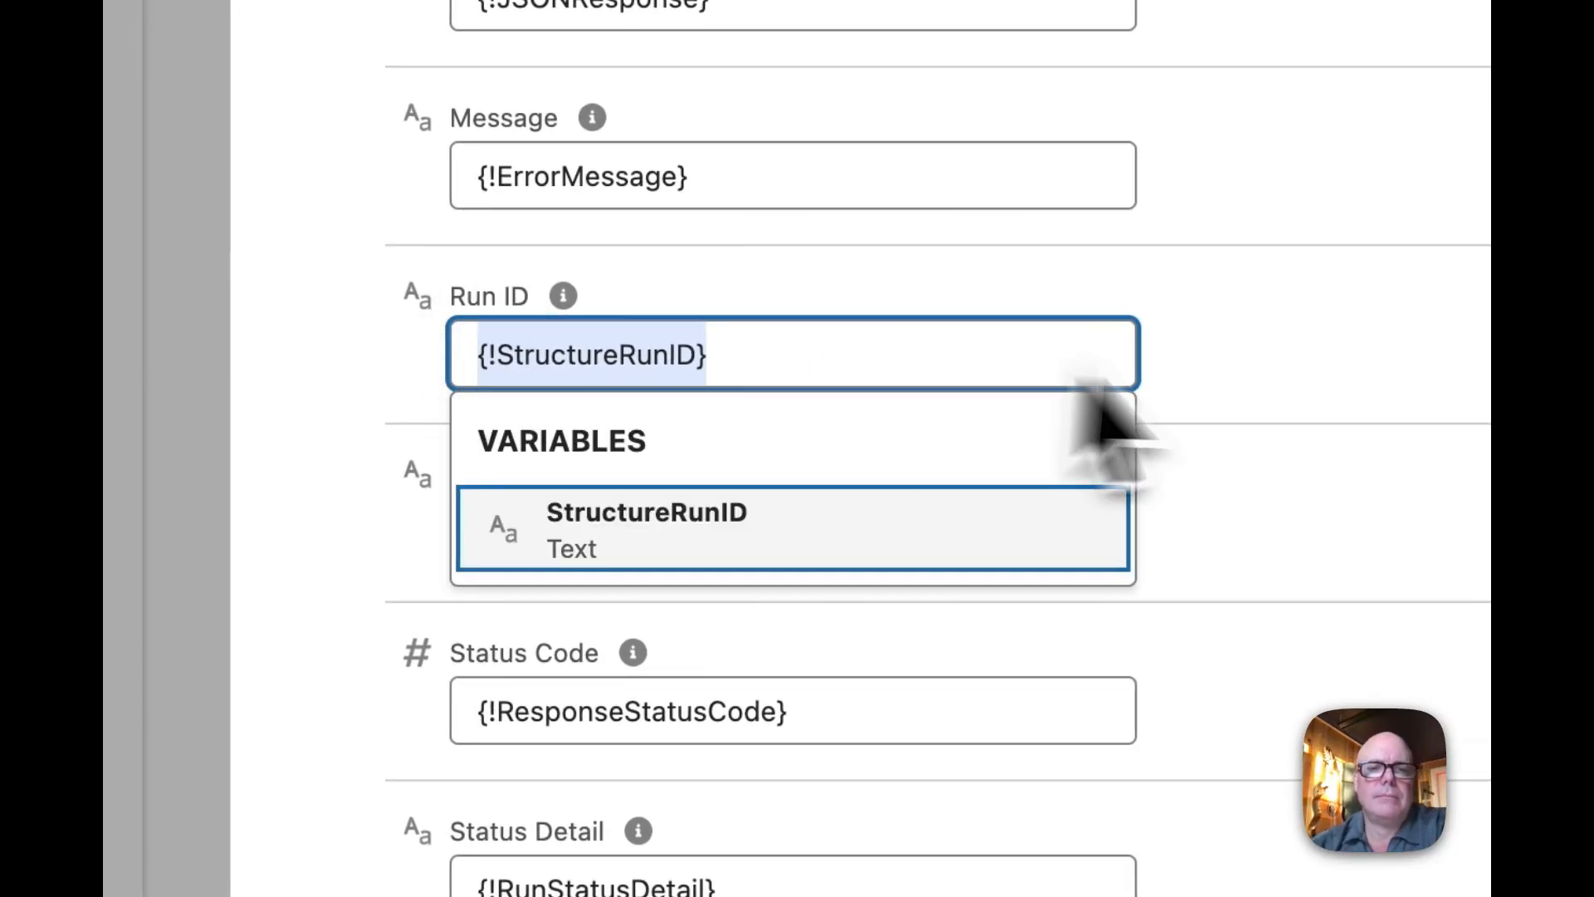
left_click(1291, 367)
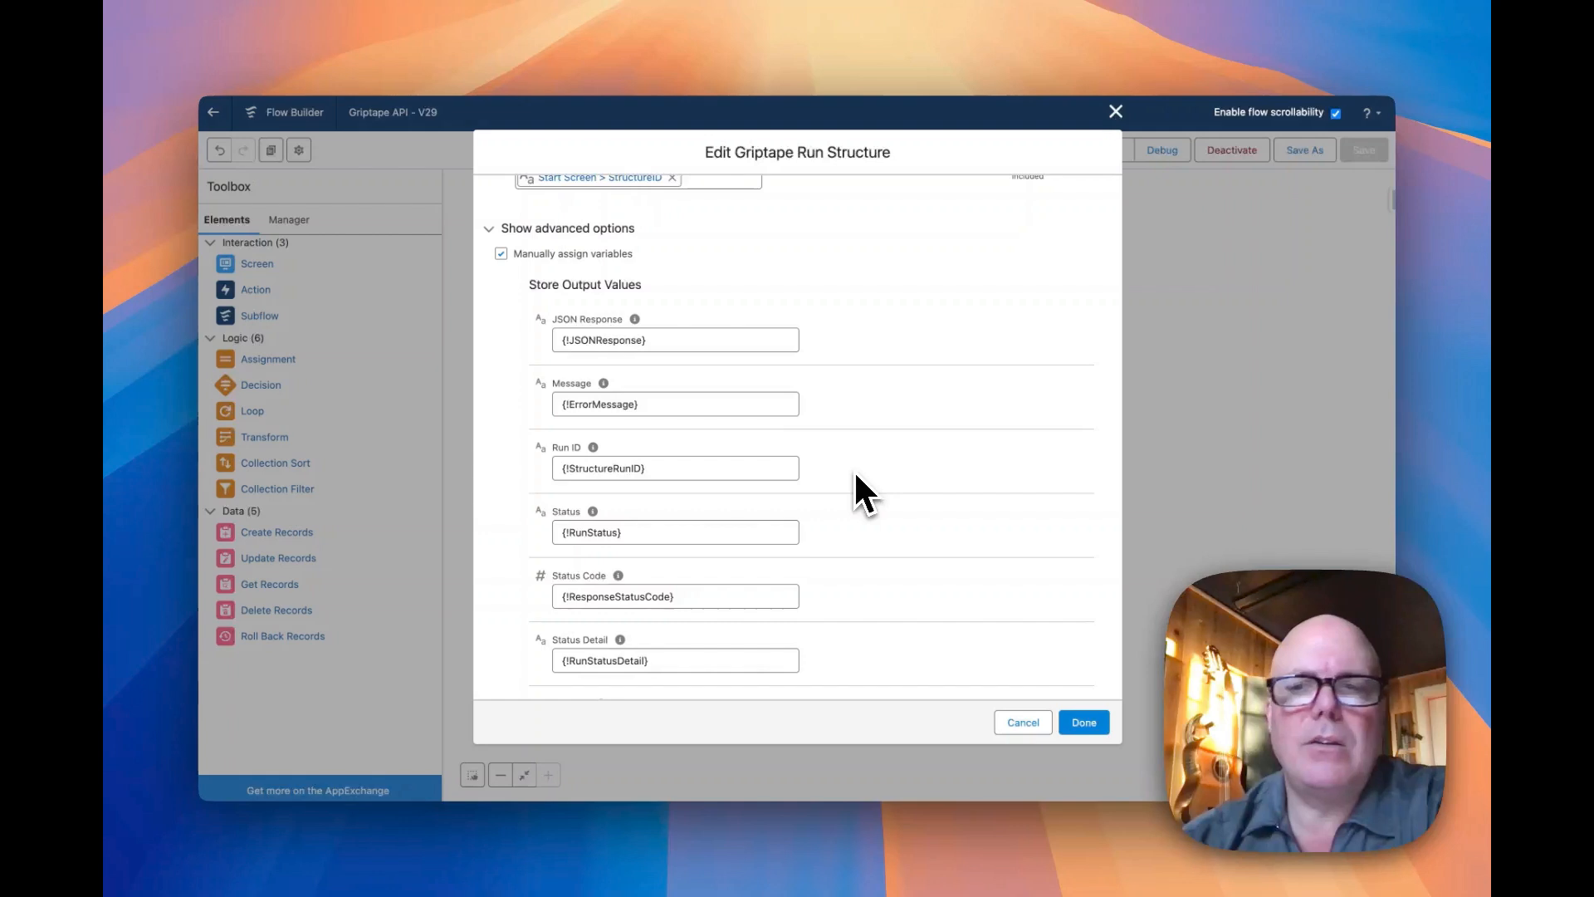
left_click(1008, 720)
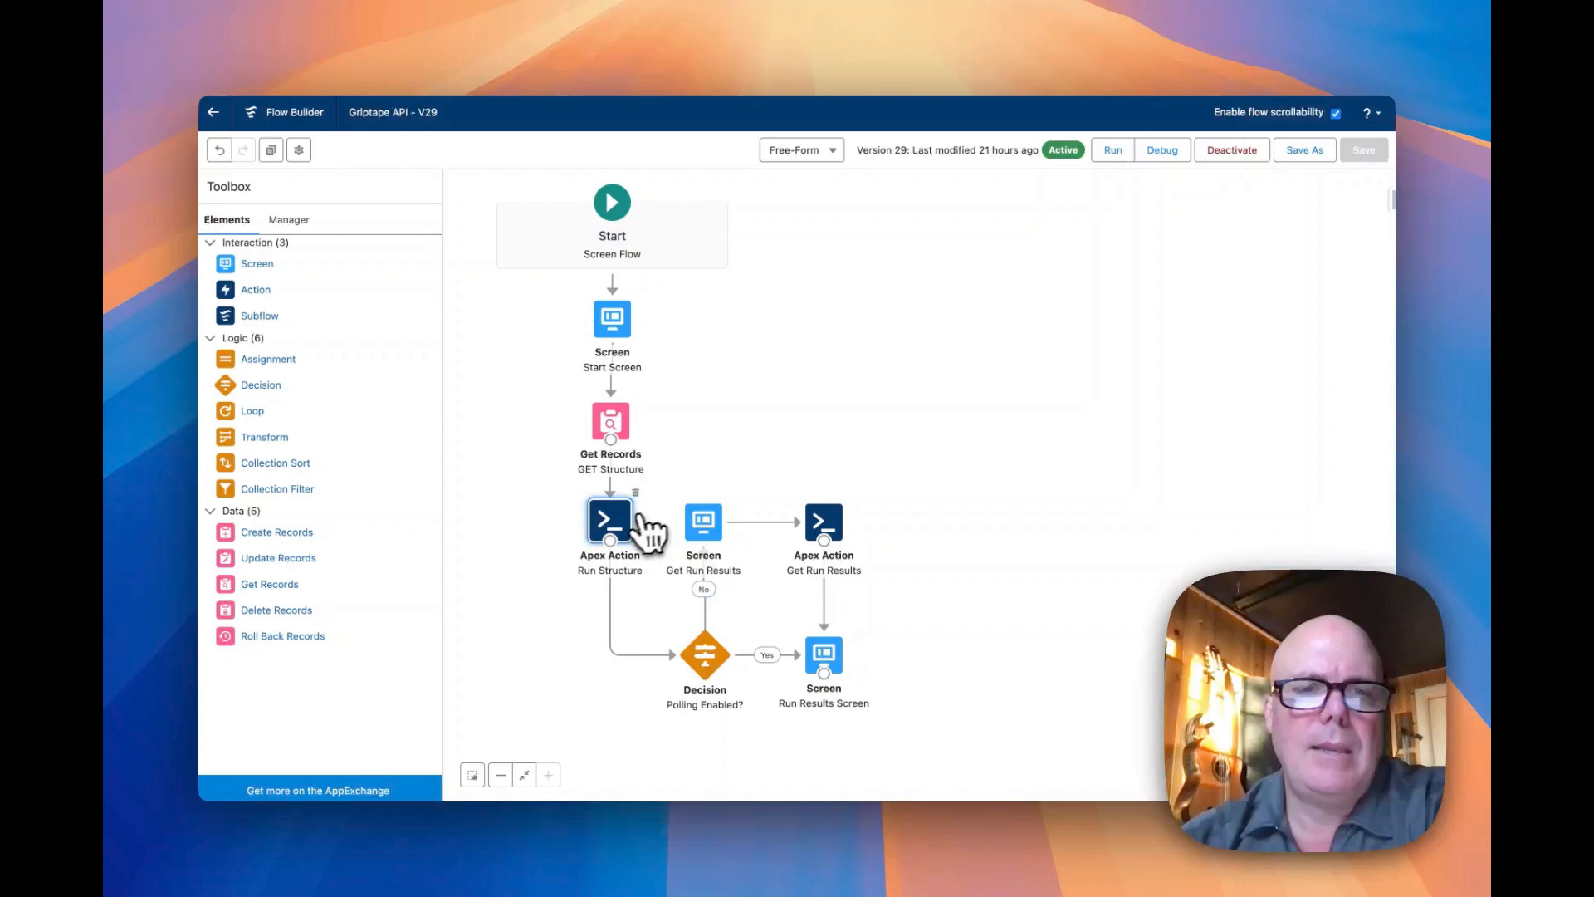
Open the Get Run Results Apex action and examine its input values and the variables assigned to its stored outputs
left_click(707, 530)
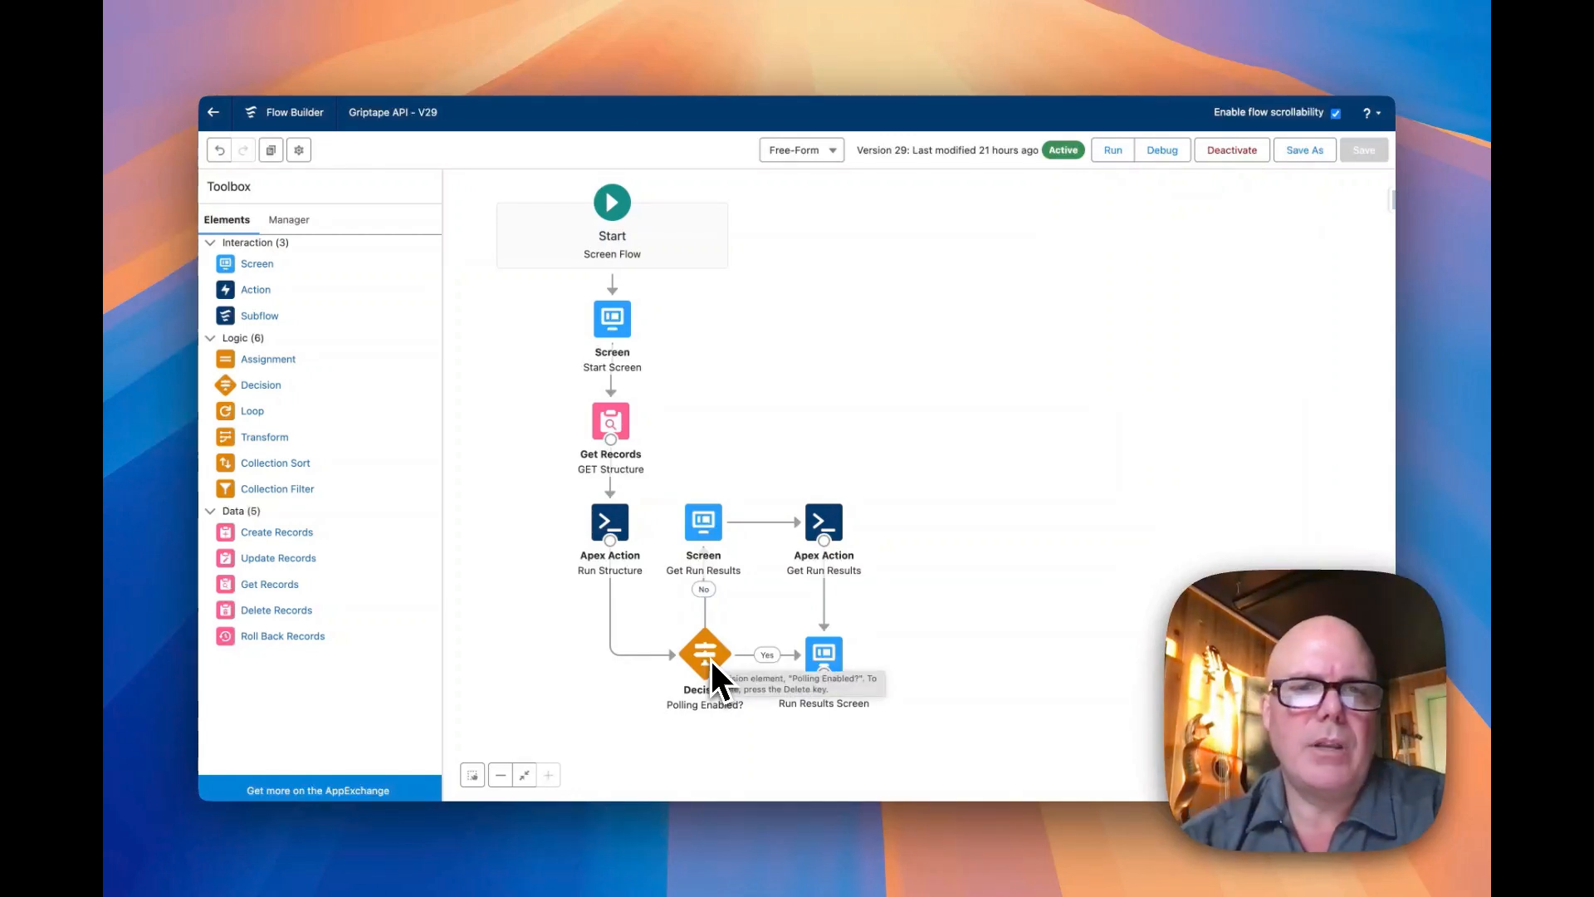
double_click(834, 525)
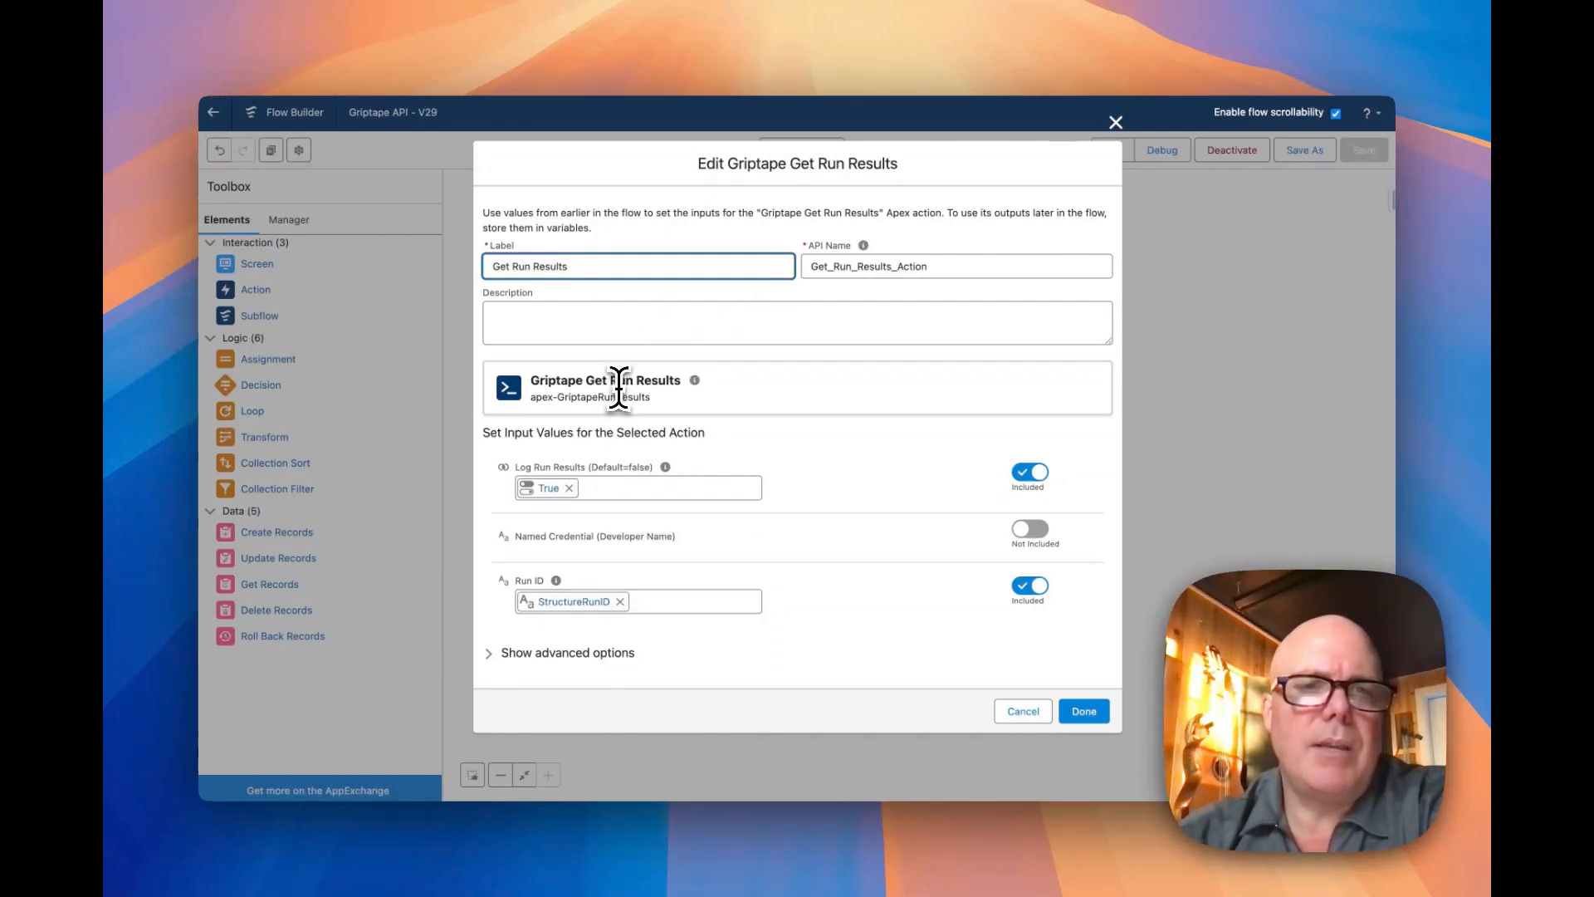
left_click_drag(632, 385, 600, 384)
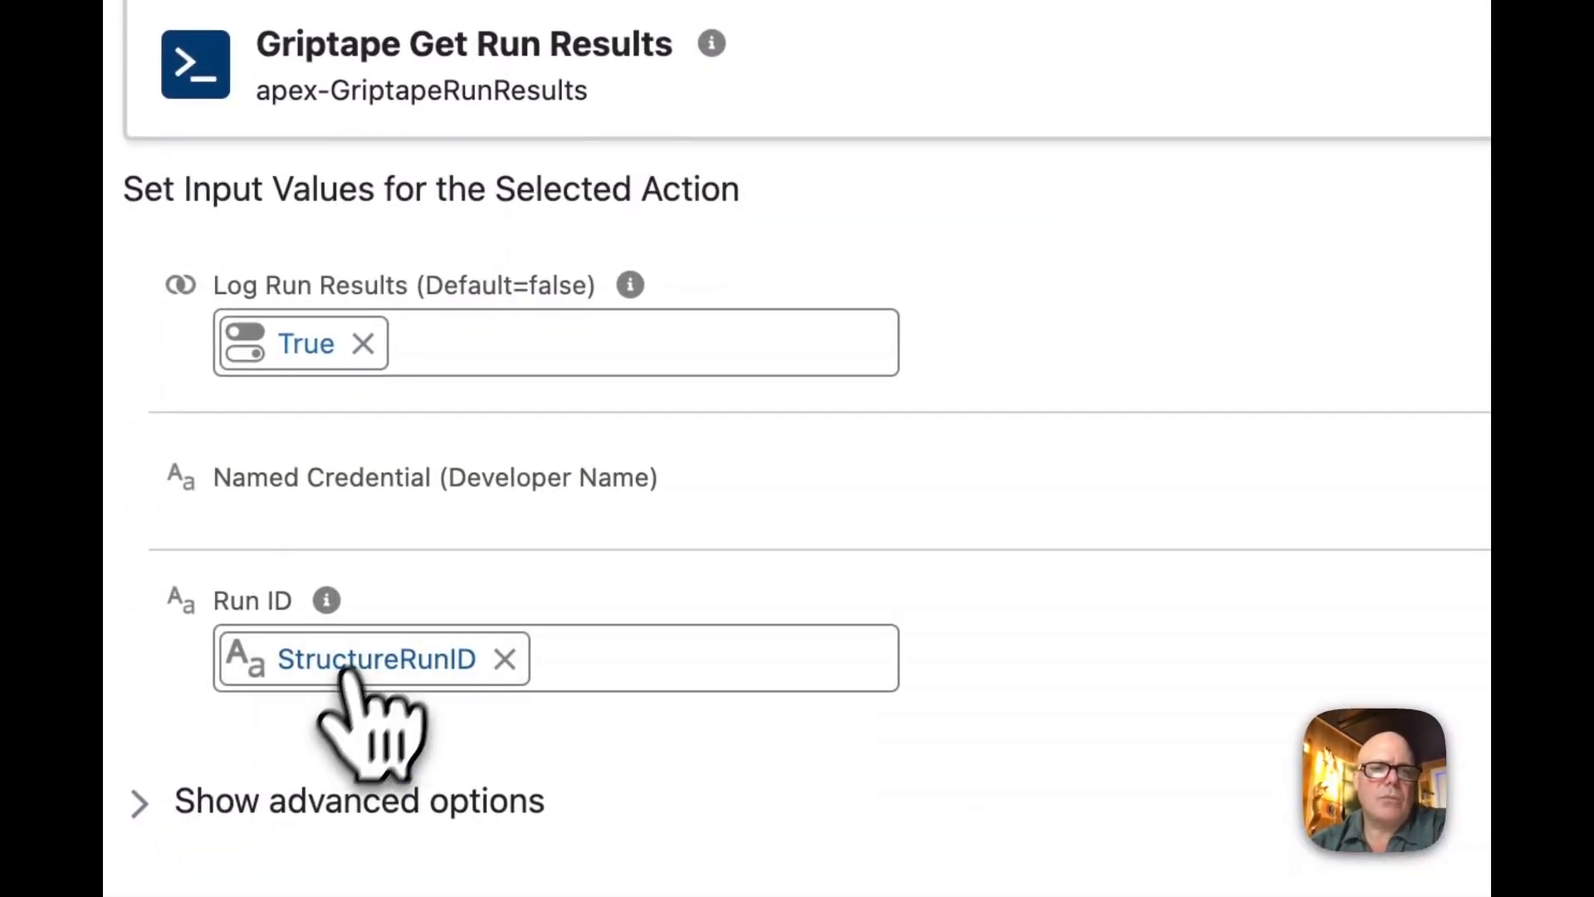
left_click(531, 654)
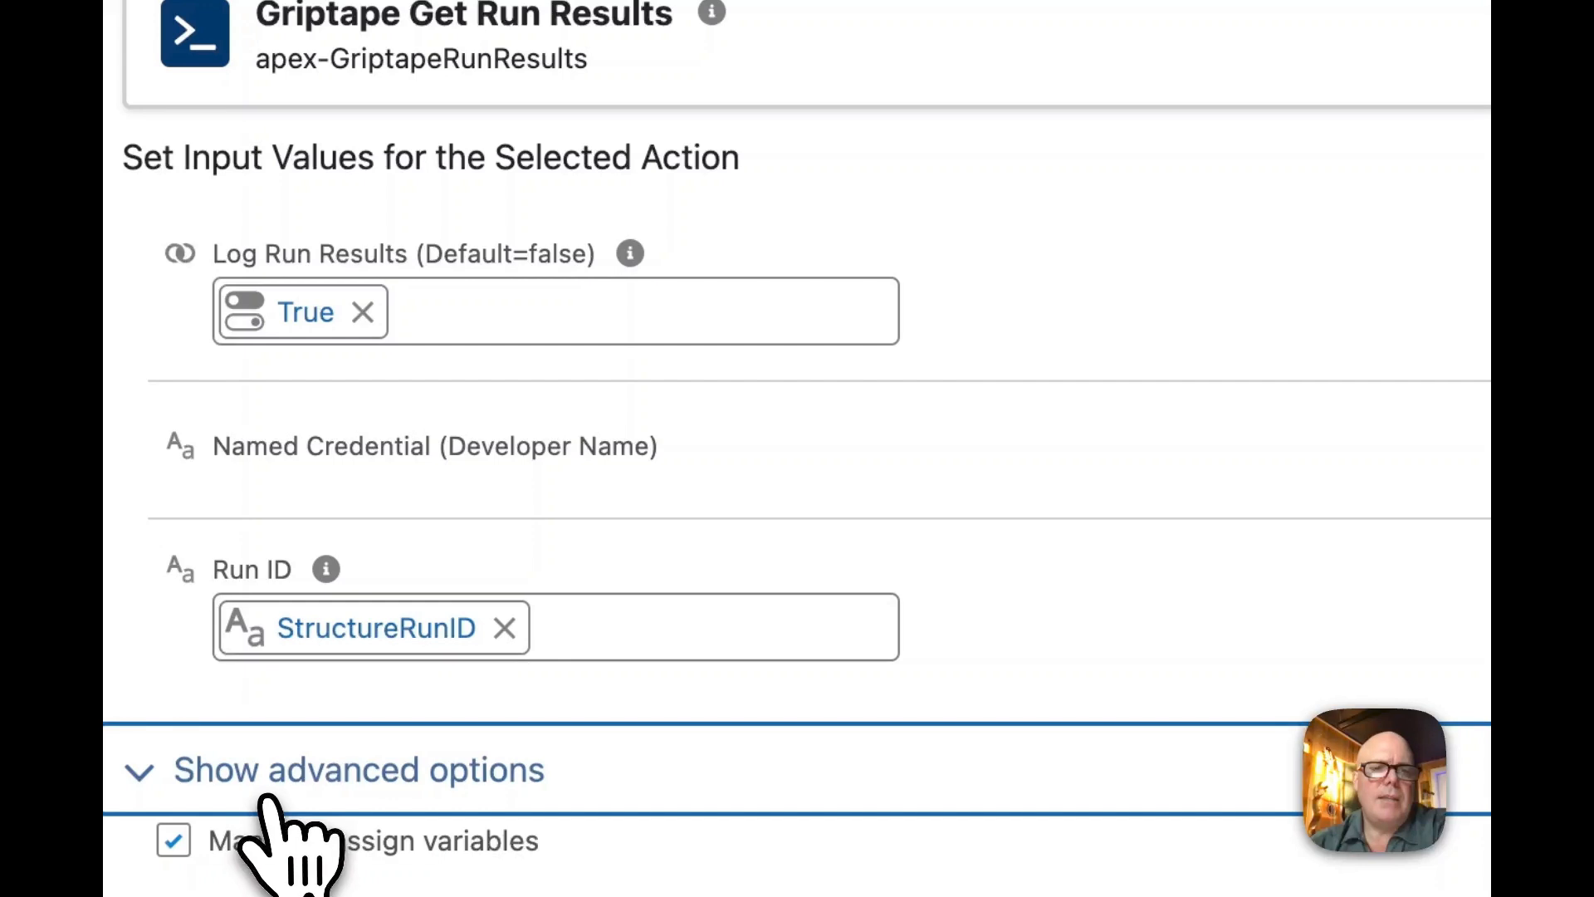
scroll(274, 838, "down", 10)
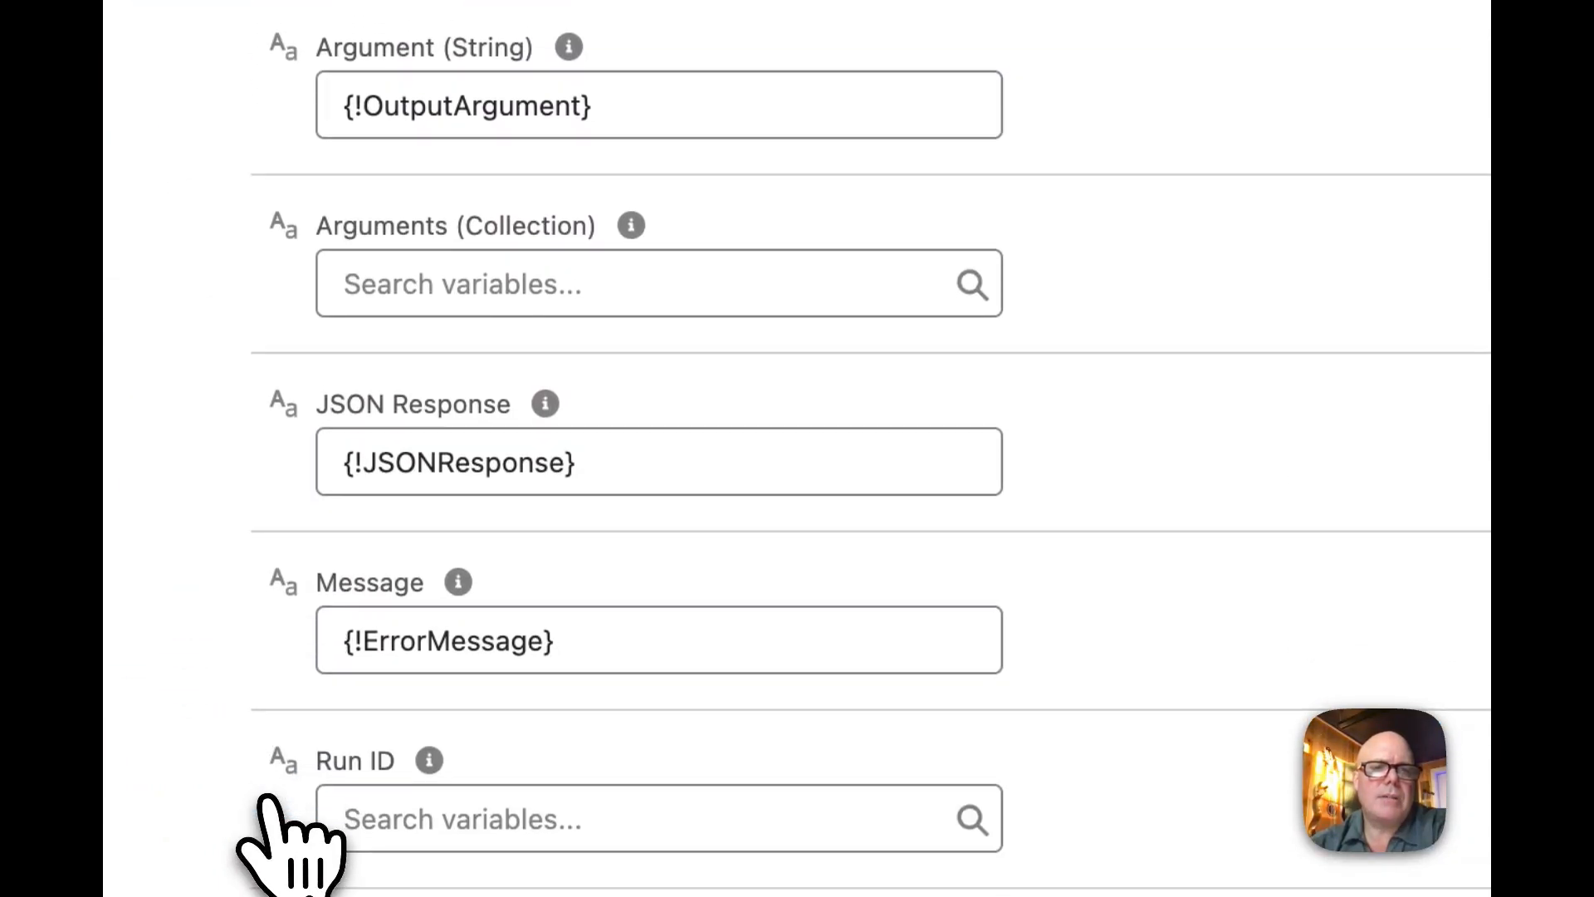
scroll(274, 838, "down", 4)
scroll(664, 694, "down", 2)
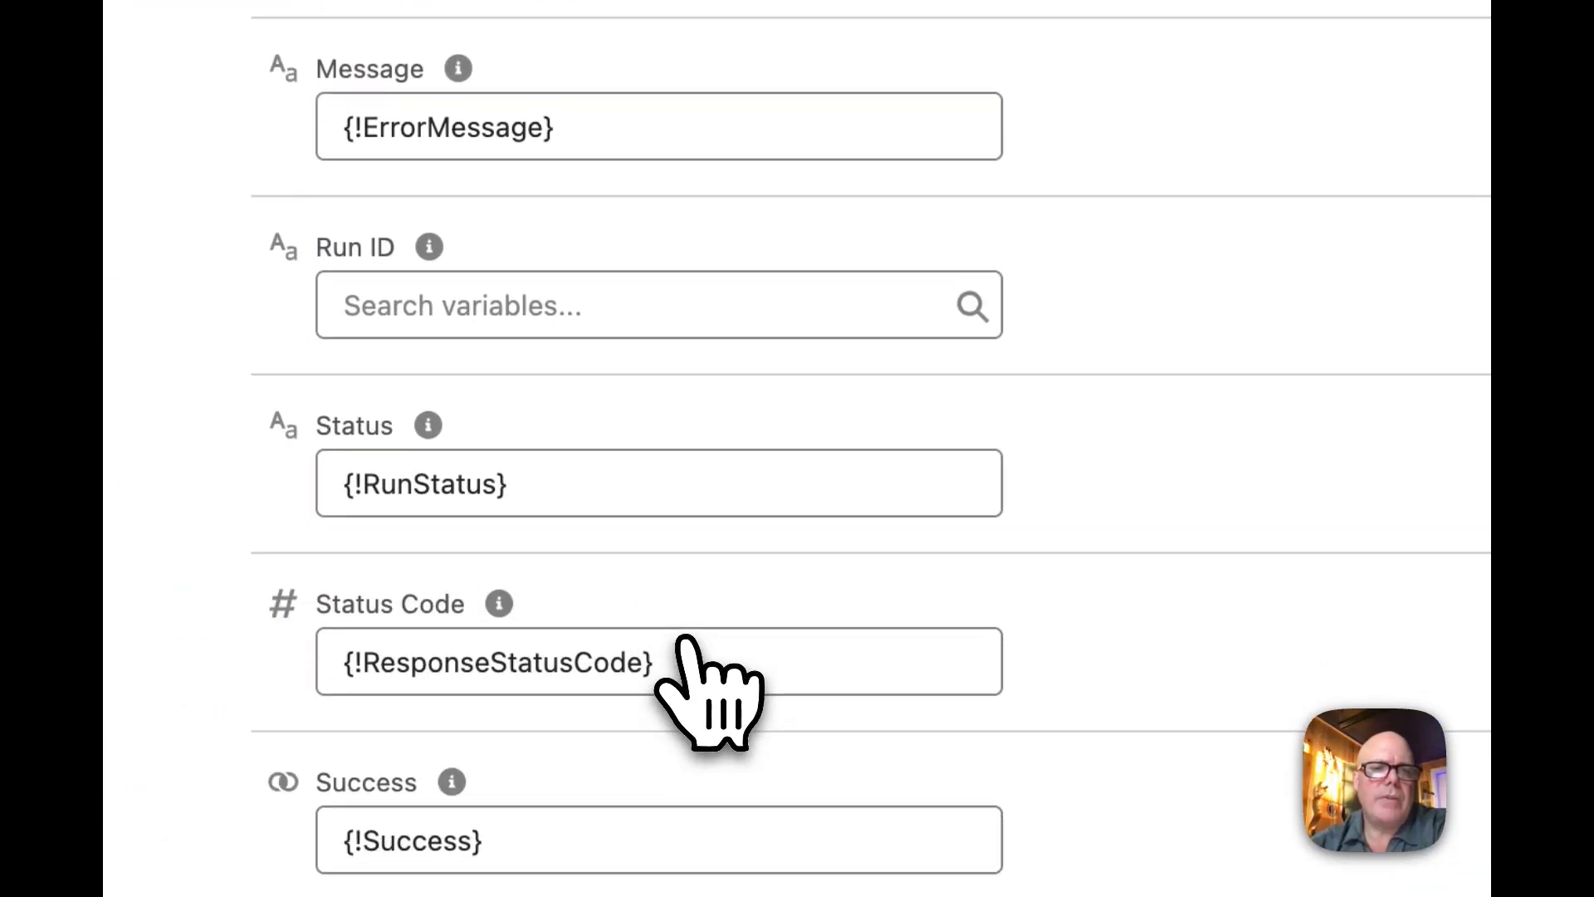
scroll(685, 640, "down", 1)
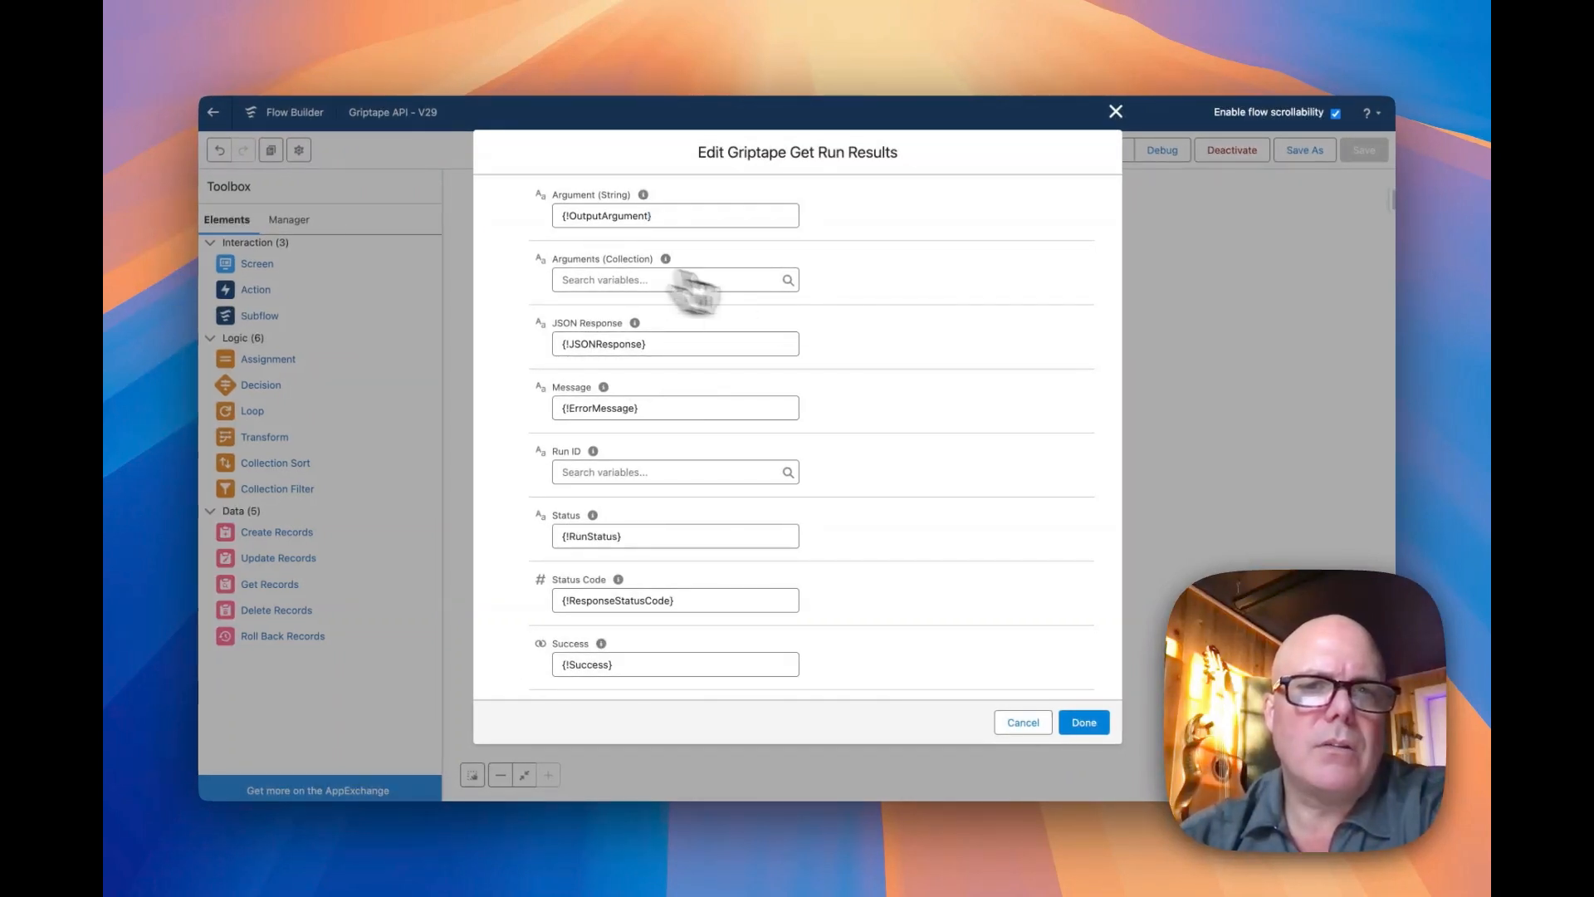
Review the optional Named Credential input of Get Run Results, exclude it, and cancel editing the action
scroll(870, 336, "up", 10)
scroll(809, 421, "down", 1)
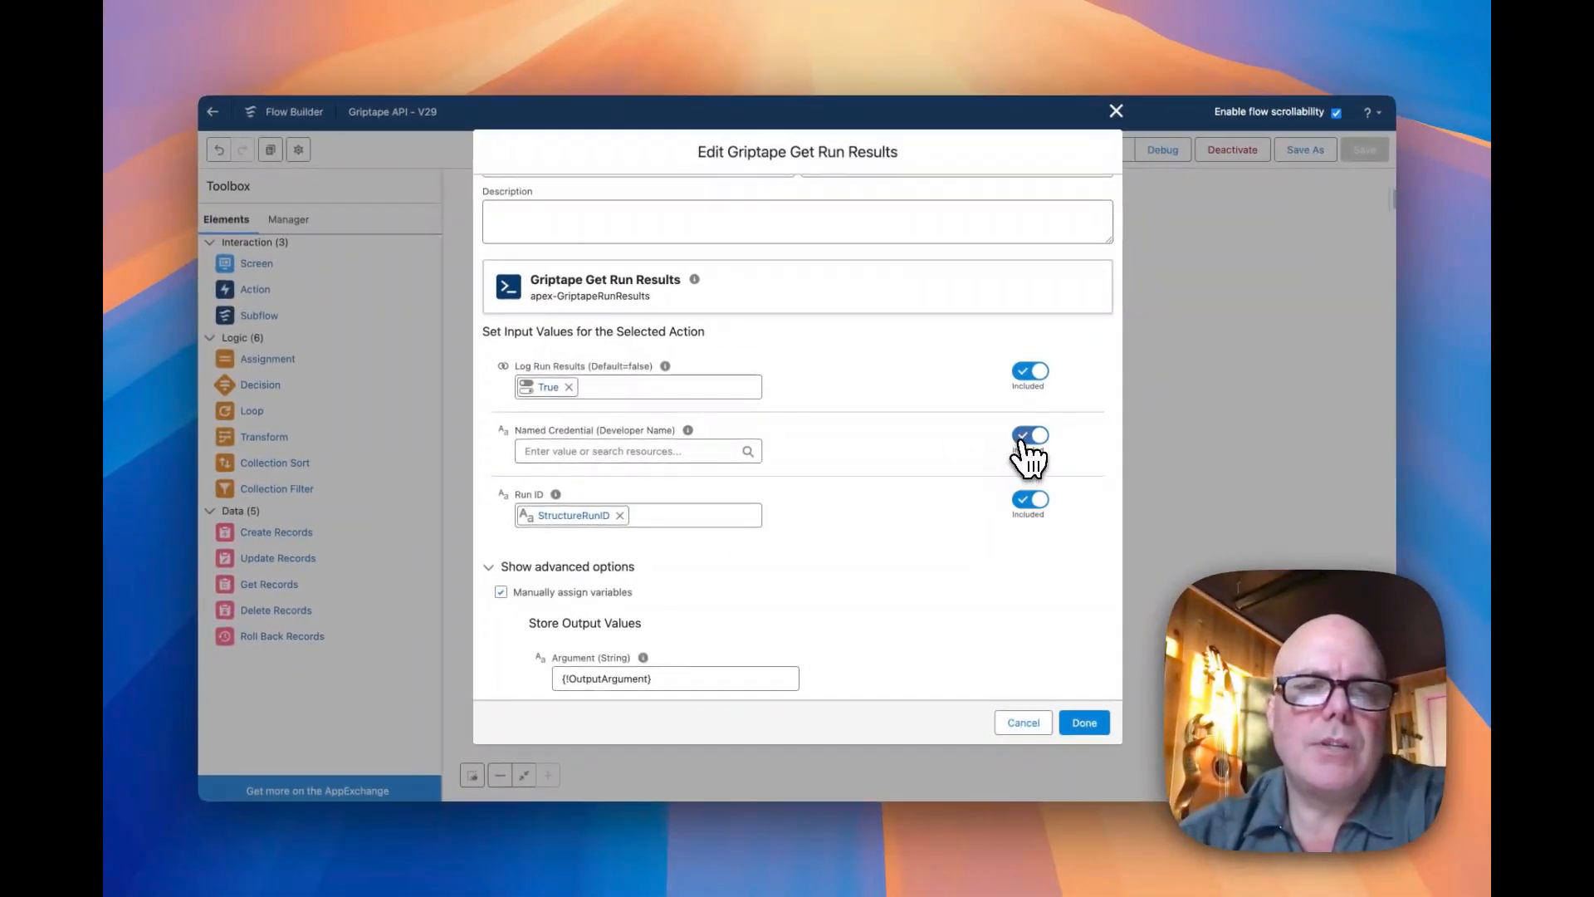
left_click(1063, 423)
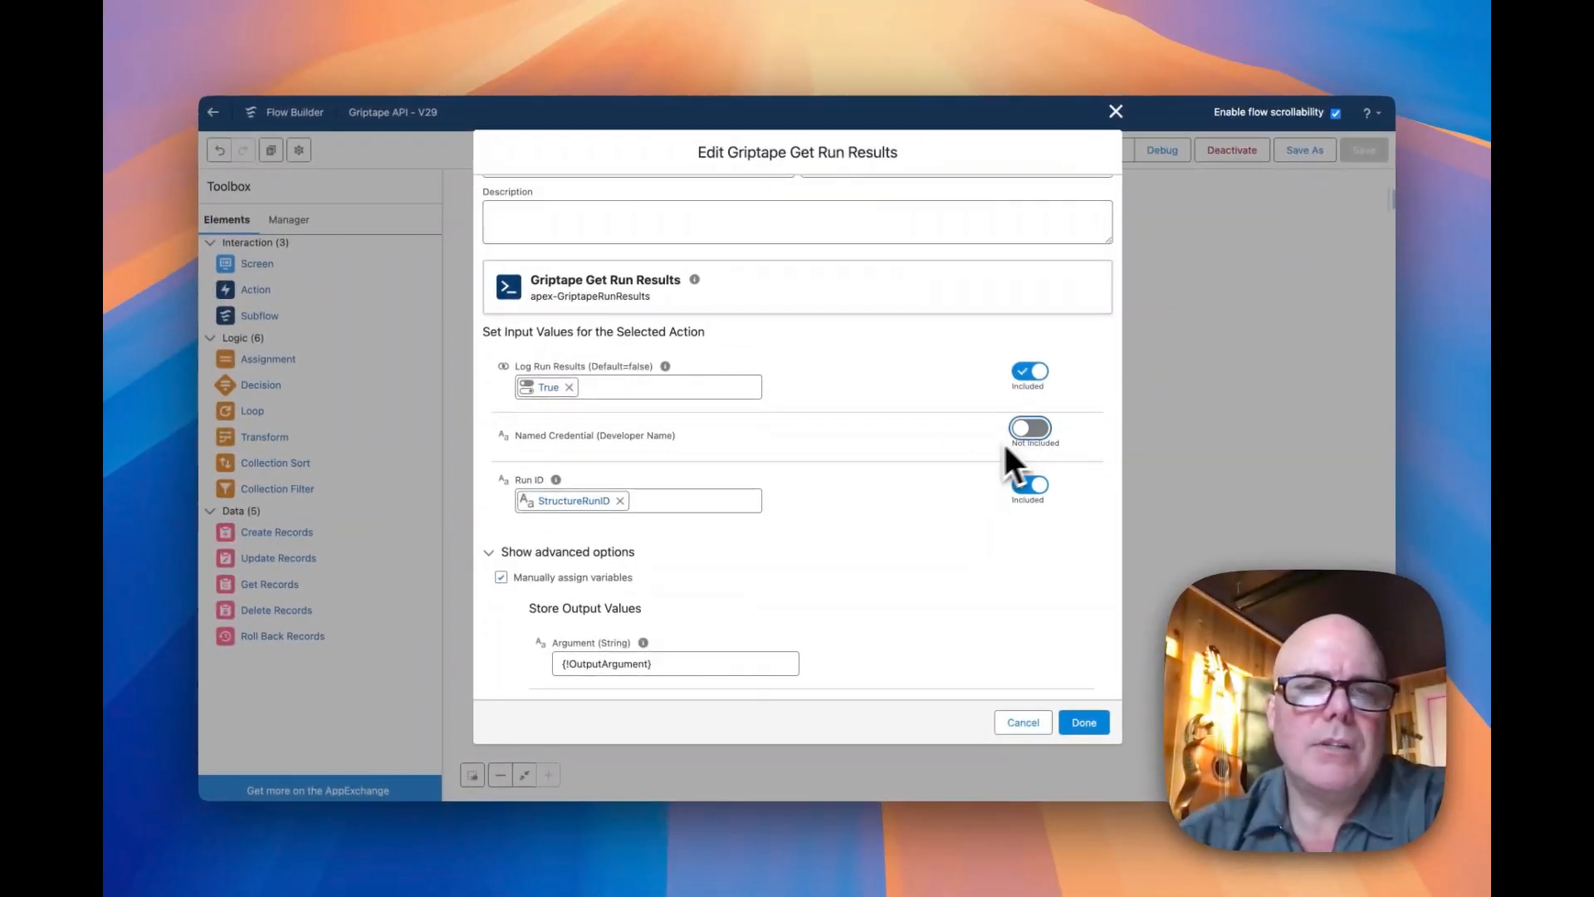
left_click(1021, 724)
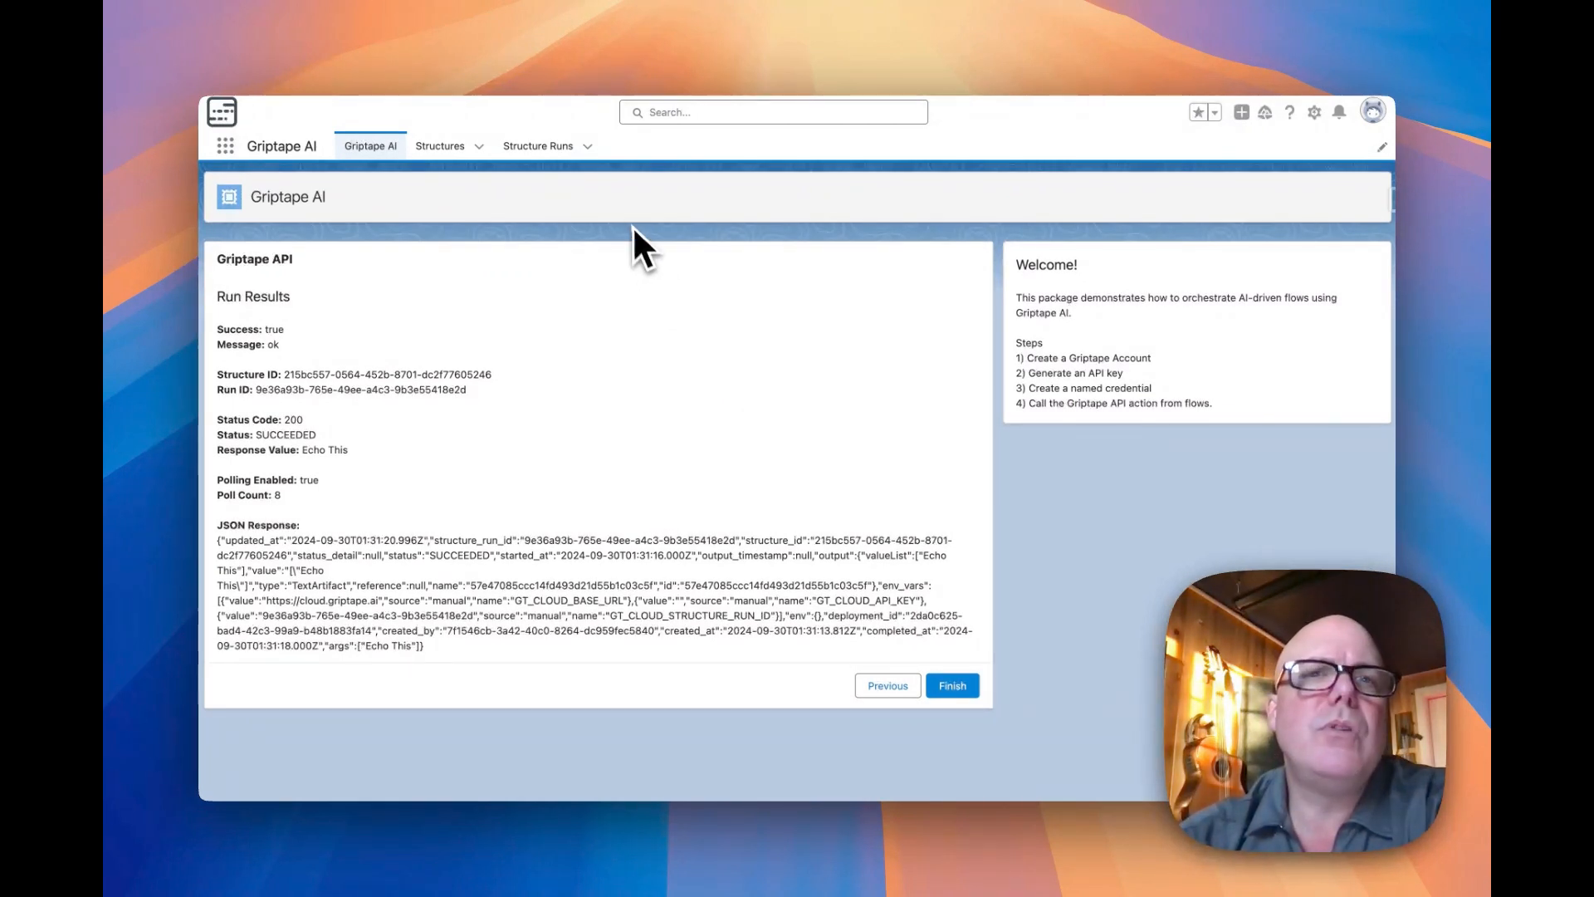
Switch to the structure.py code in structures/echo on GitHub
left_click(1008, 49)
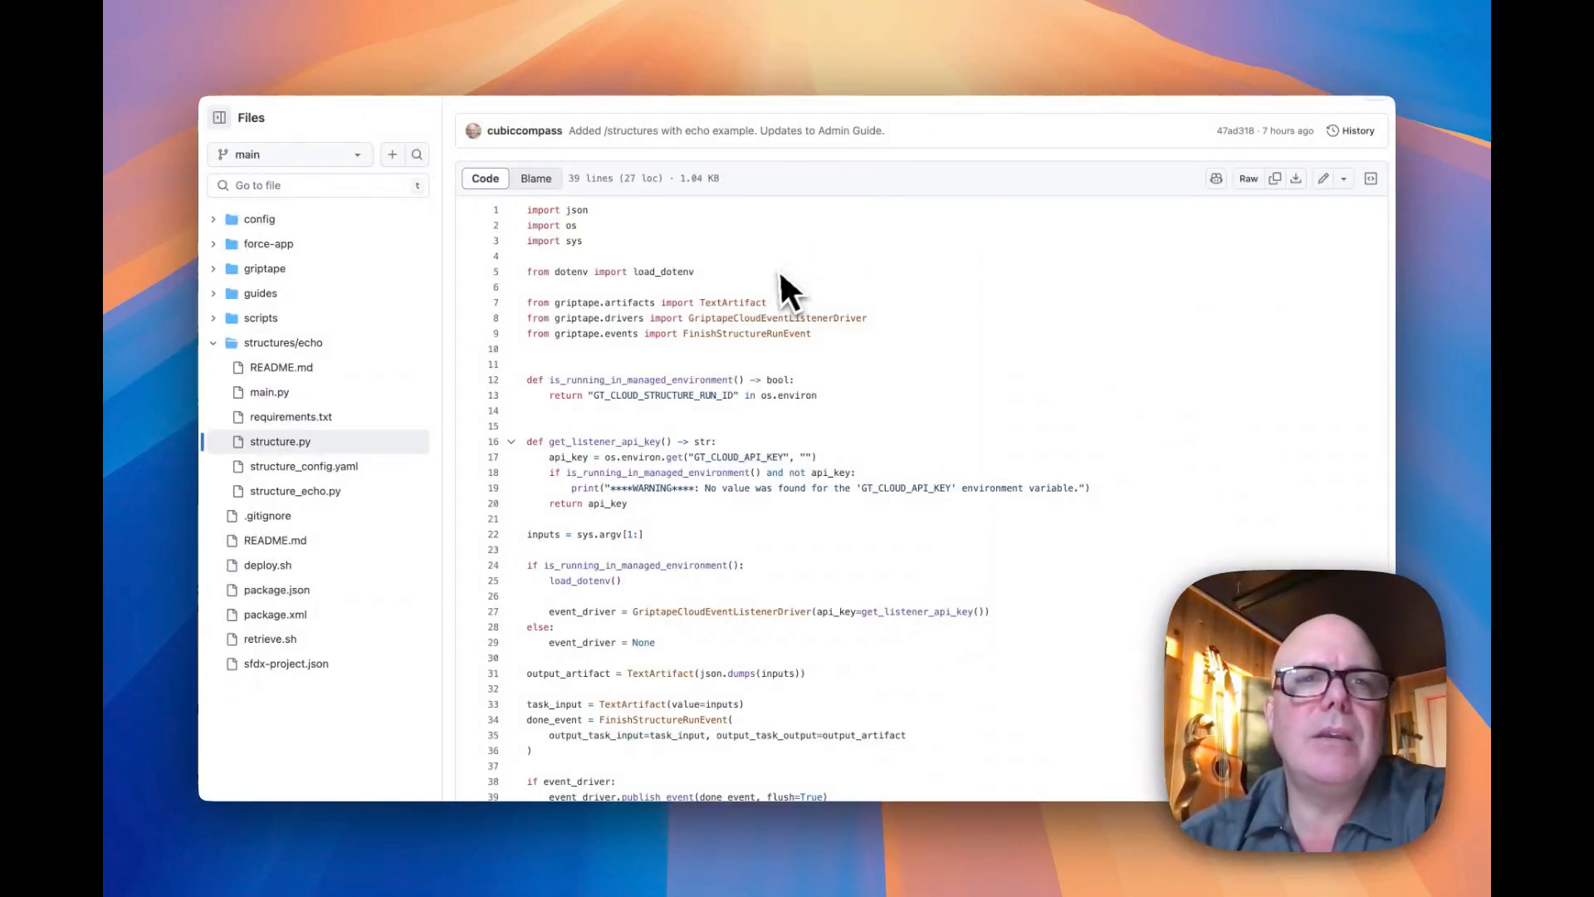